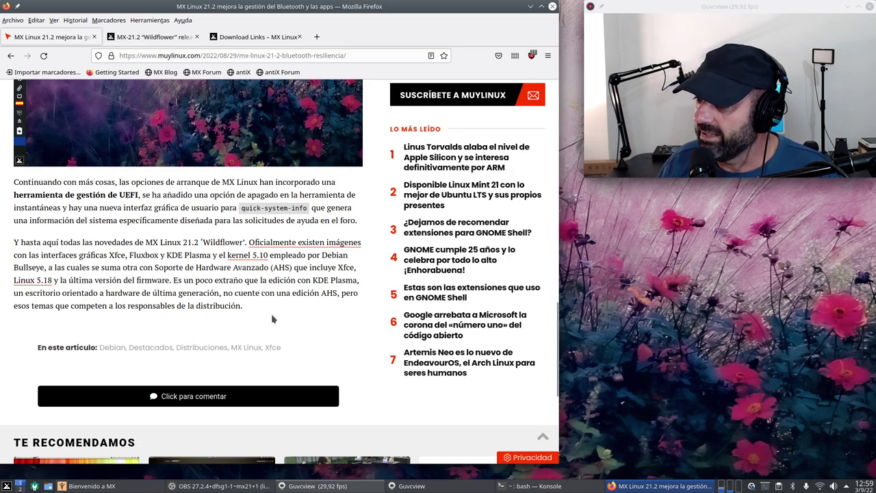
# Step: Review the closing paragraph of the MX Linux 21.2 article on the KDE Plasma edition and AHS, and open the reader comments
pyautogui.moveTo(243, 305); pyautogui.dragTo(228, 293)
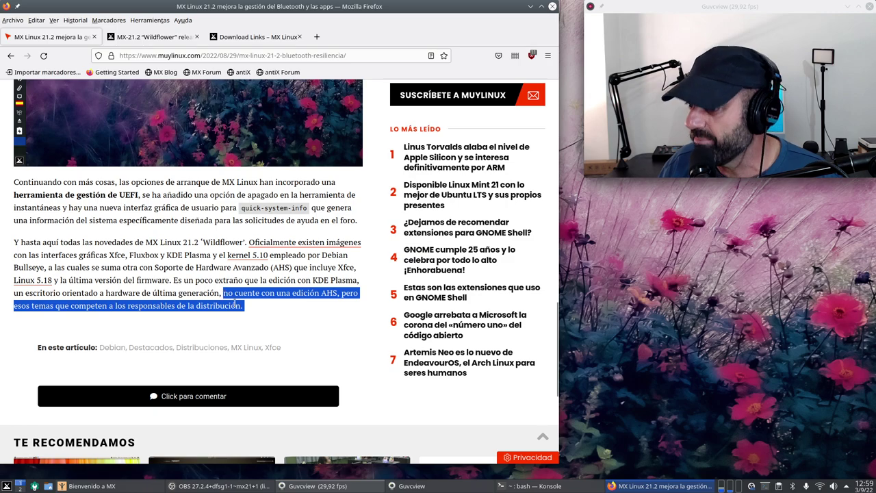
pyautogui.click(262, 320)
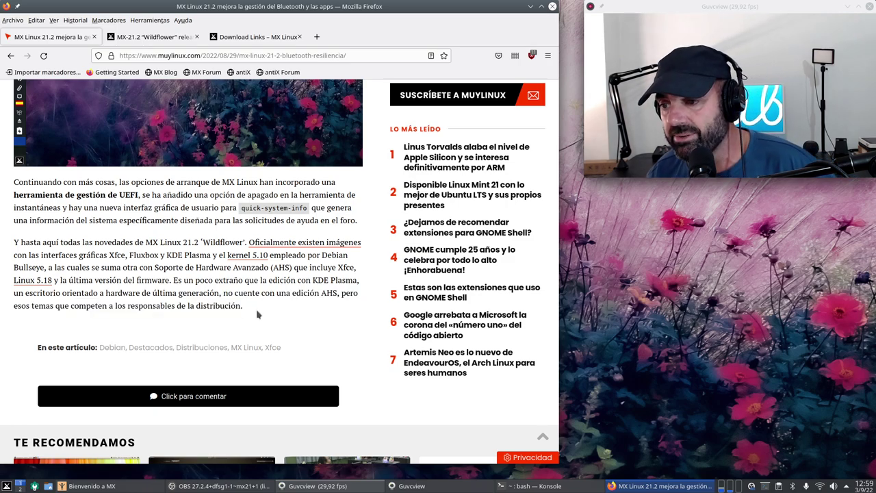
pyautogui.scroll(-5, 258, 314)
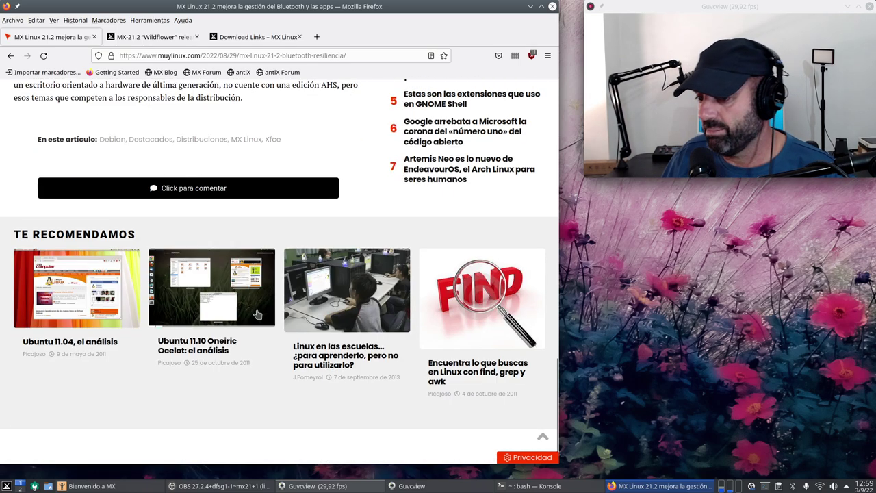
pyautogui.scroll(1, 230, 172)
pyautogui.click(209, 201)
pyautogui.scroll(-5, 222, 359)
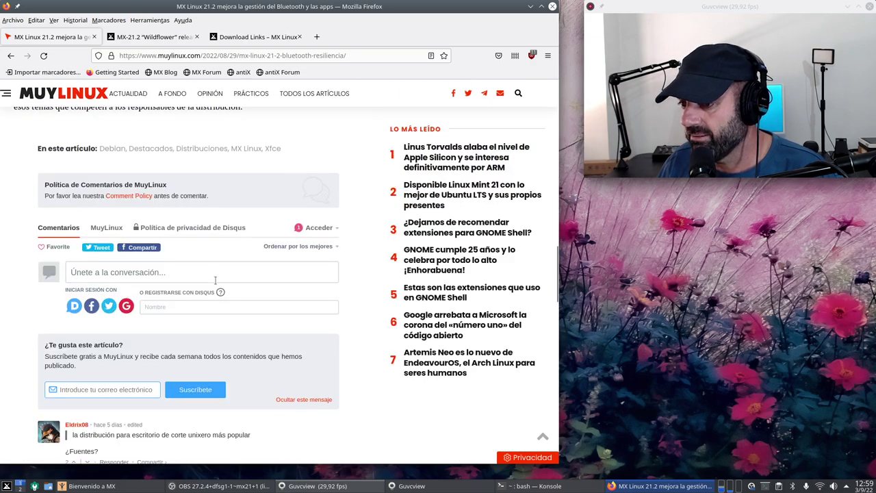
pyautogui.scroll(15, 223, 359)
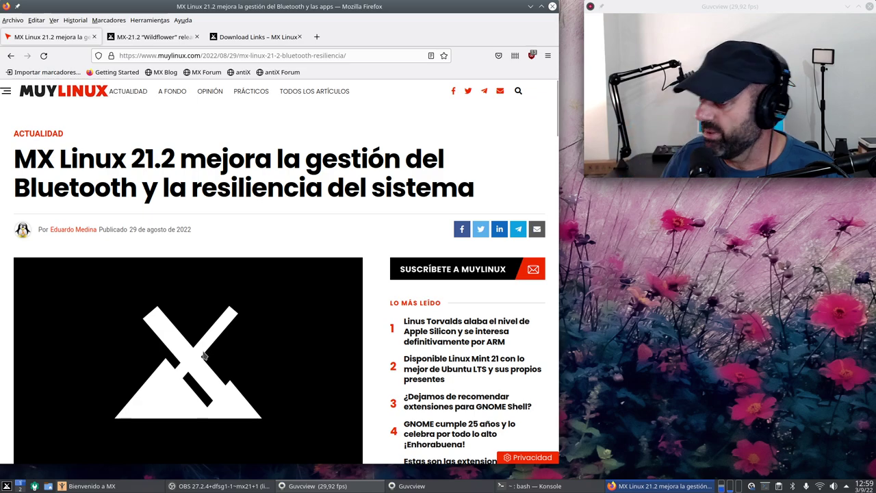
# Step: Examine the KDE edition's entry on the MX Linux Download Links page, highlighting "and ahs repos enabled", and minimize the browser
pyautogui.click(278, 37)
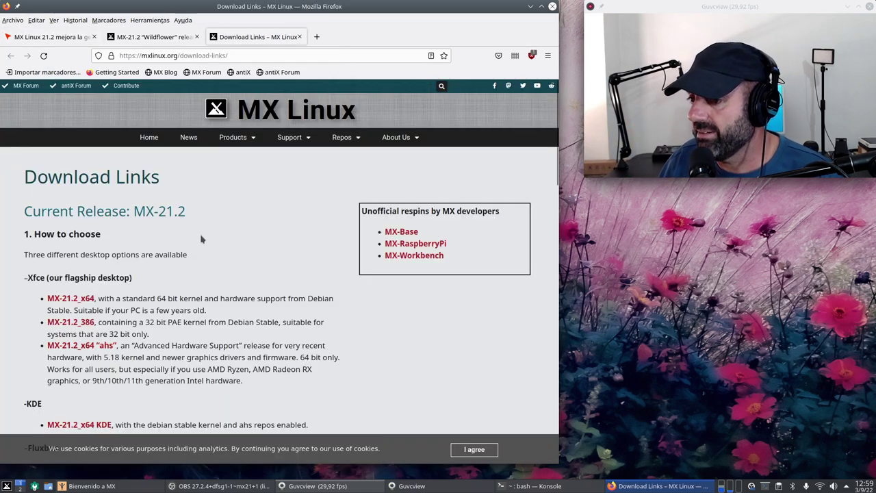
pyautogui.scroll(-4, 201, 238)
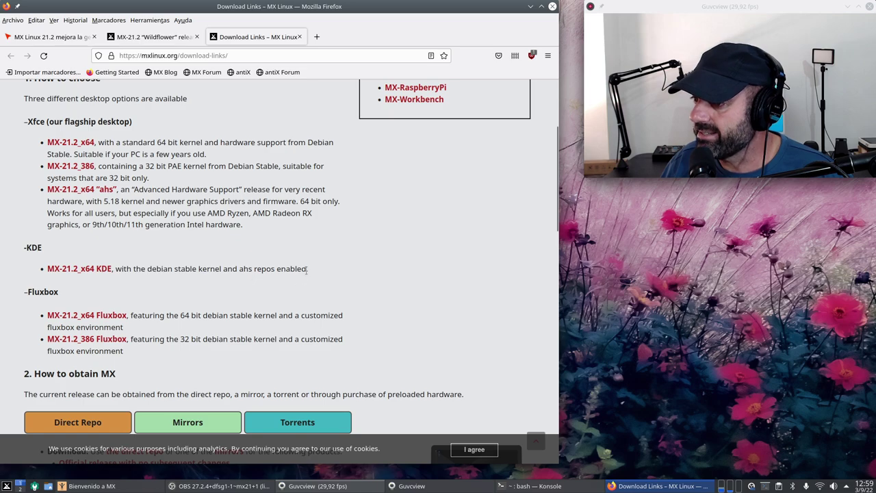
pyautogui.moveTo(312, 273); pyautogui.dragTo(222, 269)
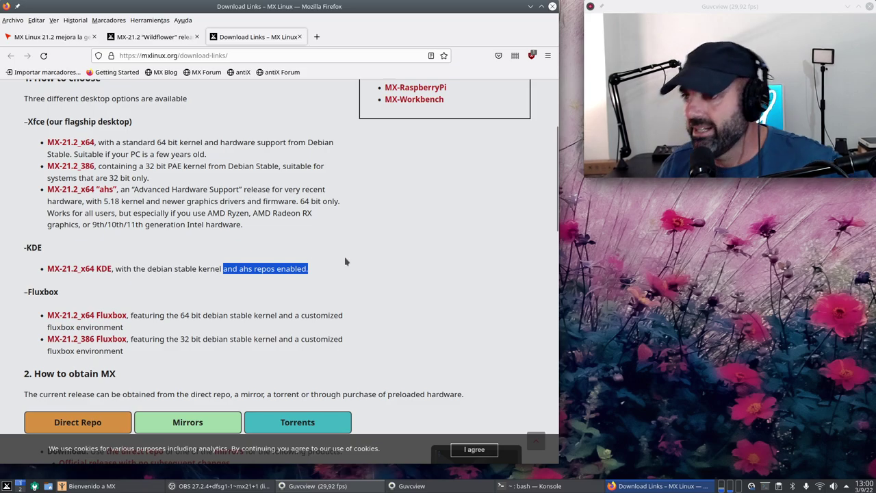
pyautogui.click(405, 251)
pyautogui.click(530, 6)
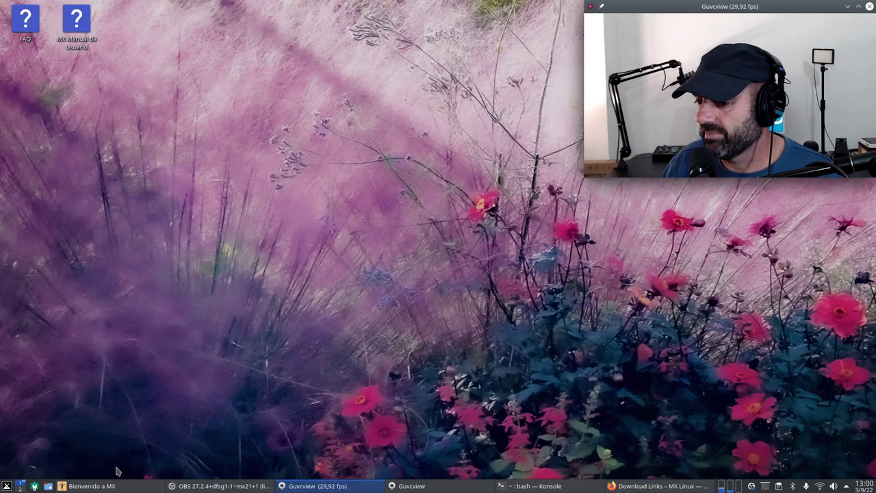
# Step: Show the etc/apt folder in the Dolphin file manager, in a repositioned and enlarged floating window with slightly larger icons
pyautogui.hotkey('alt', 'Tab')
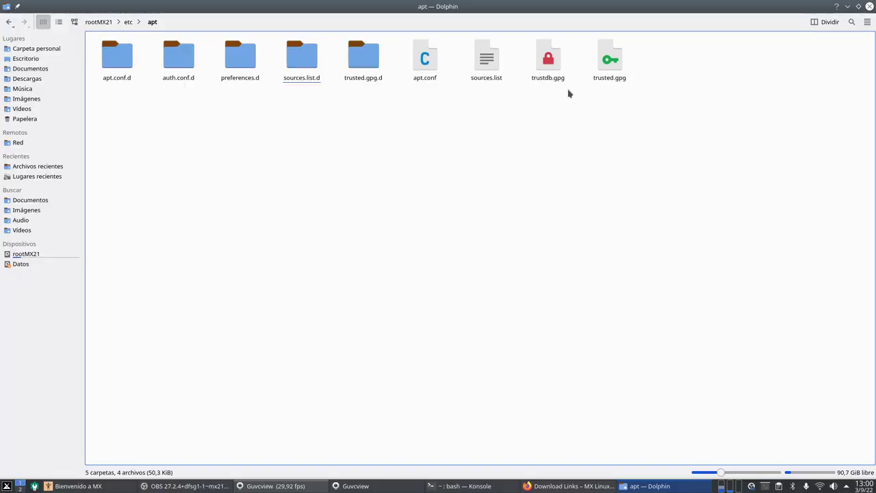
pyautogui.click(860, 7)
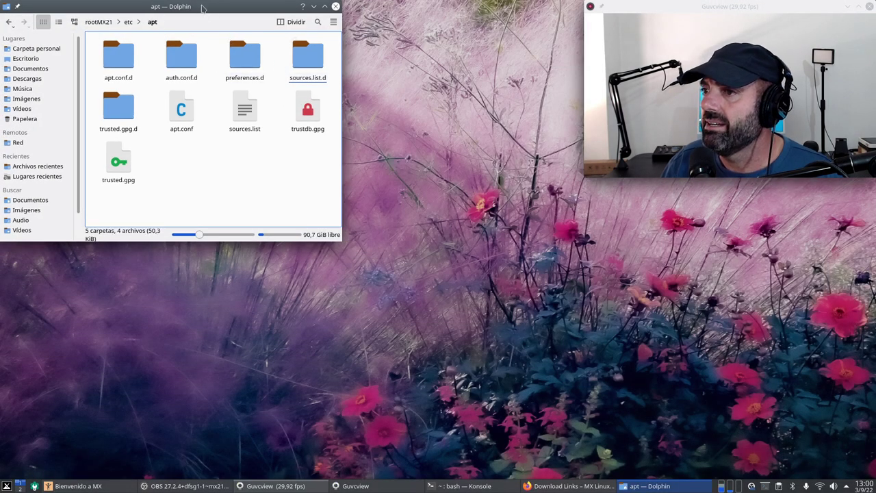
pyautogui.moveTo(204, 7); pyautogui.dragTo(278, 76)
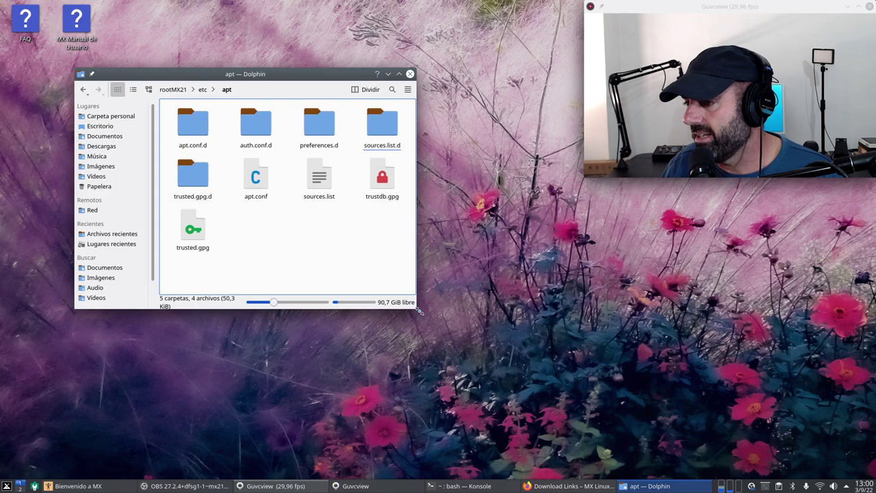
pyautogui.moveTo(419, 312); pyautogui.dragTo(525, 372)
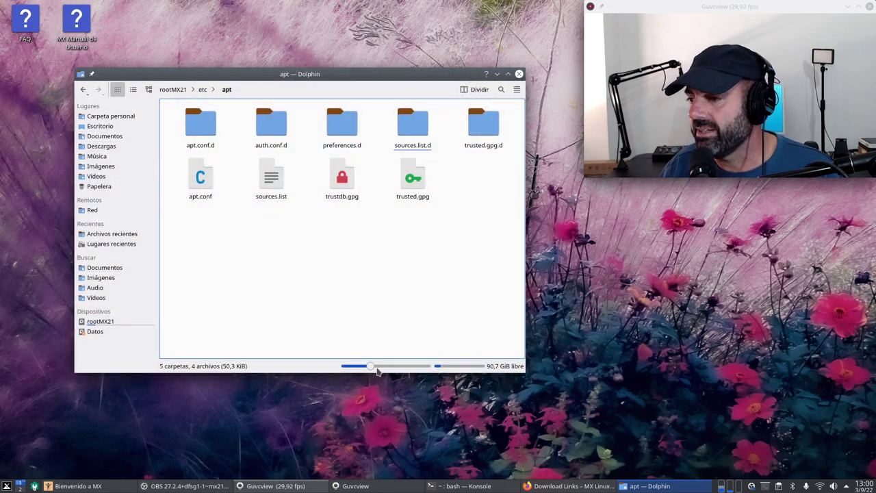
pyautogui.click(376, 369)
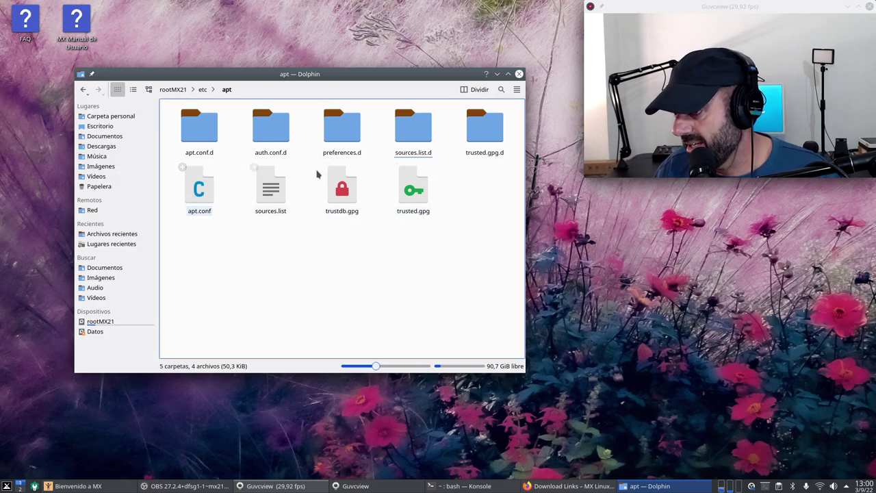
# Step: Open the sources.list.d folder and inspect debian-stable-updates.list in KWrite, closing the editor when done
pyautogui.click(415, 154)
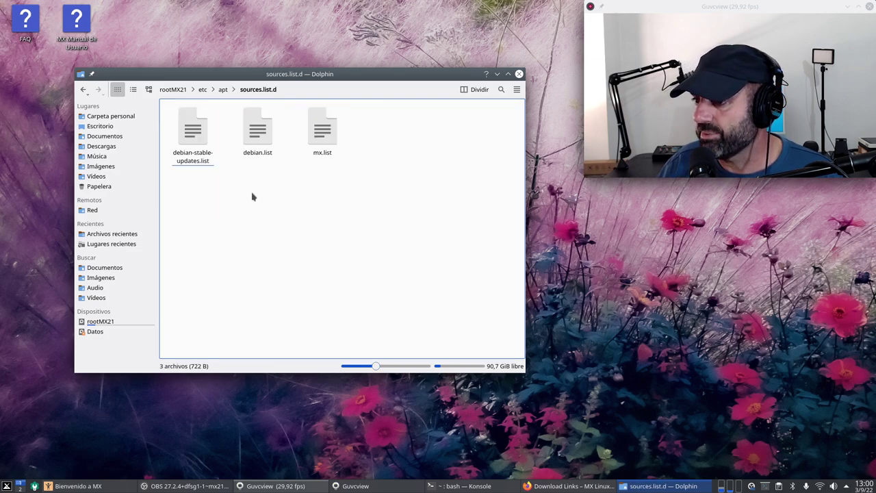
pyautogui.rightClick(191, 134)
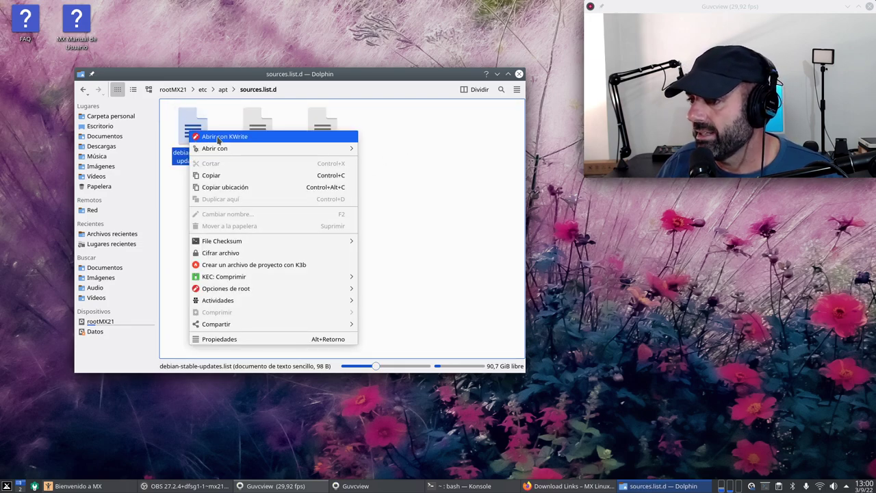
pyautogui.click(209, 135)
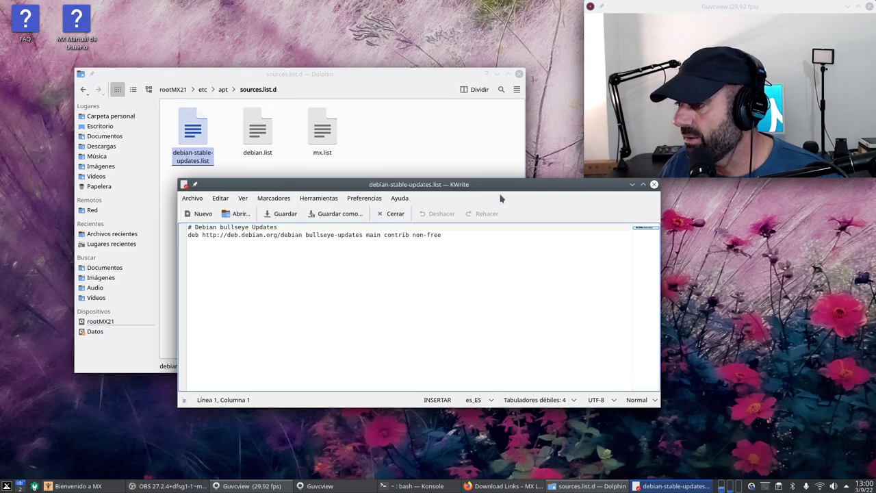
pyautogui.moveTo(510, 189); pyautogui.dragTo(410, 191)
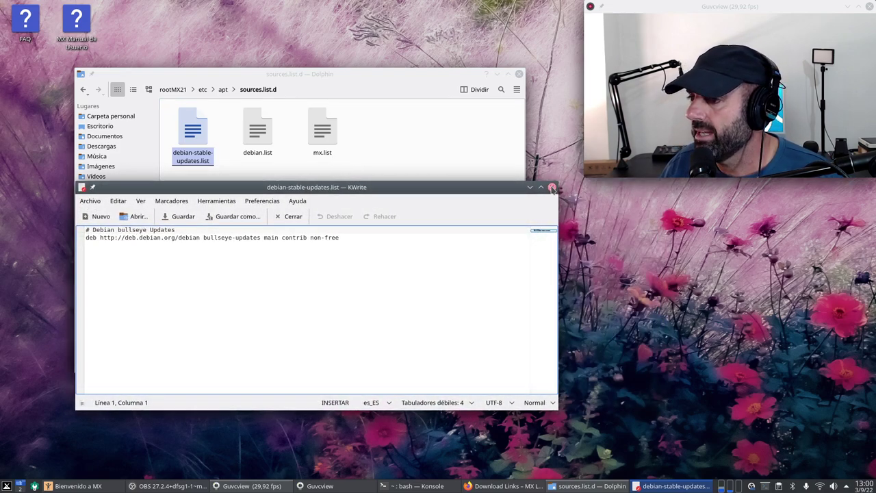
pyautogui.click(553, 188)
# Step: Inspect the Debian repository entries of debian.list in KWrite and close the file
pyautogui.rightClick(261, 131)
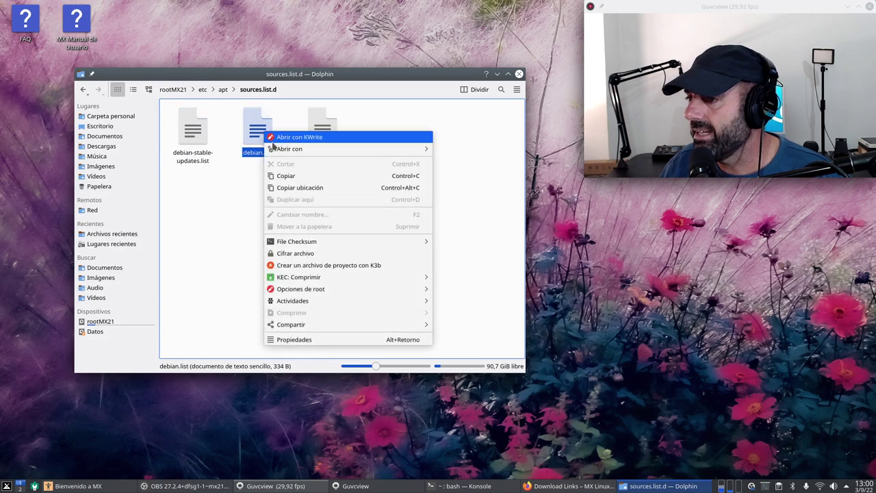
pyautogui.click(309, 139)
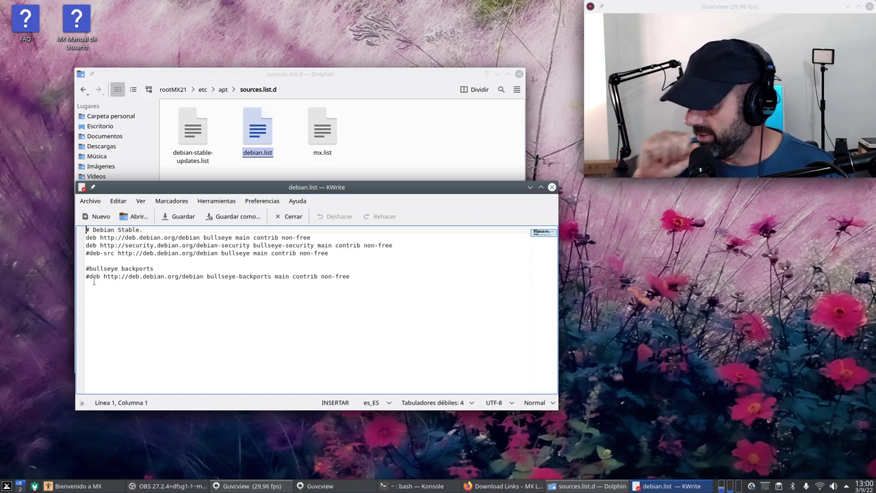
pyautogui.click(552, 187)
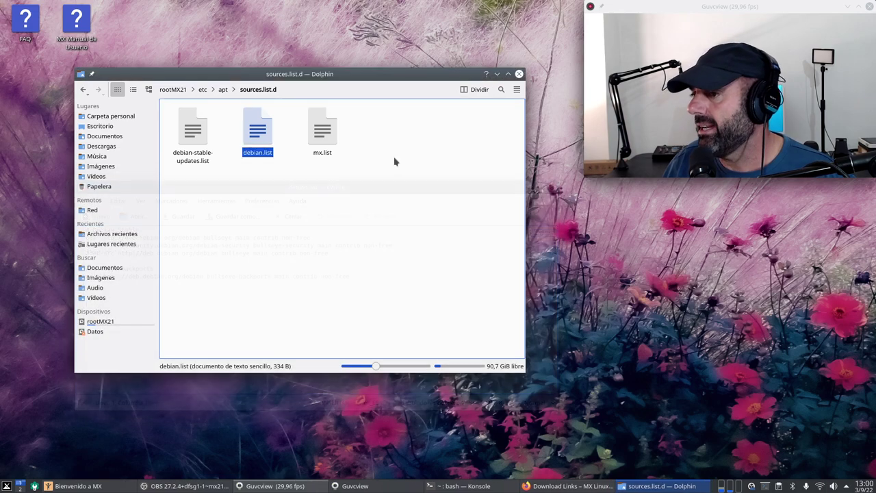
# Step: Inspect mx.list in KWrite, highlighting "bullseye ahs" in the ahs hardware stack repo line, and close the file
pyautogui.rightClick(316, 140)
pyautogui.click(345, 142)
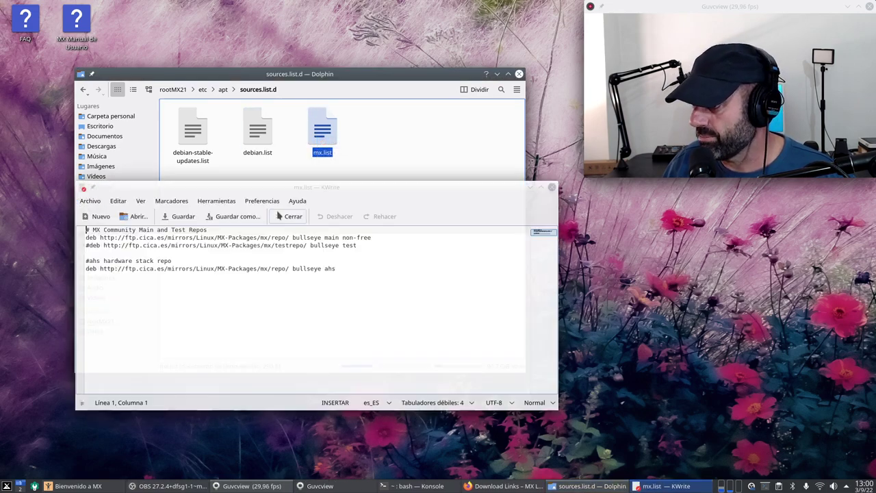
pyautogui.moveTo(321, 191); pyautogui.dragTo(340, 142)
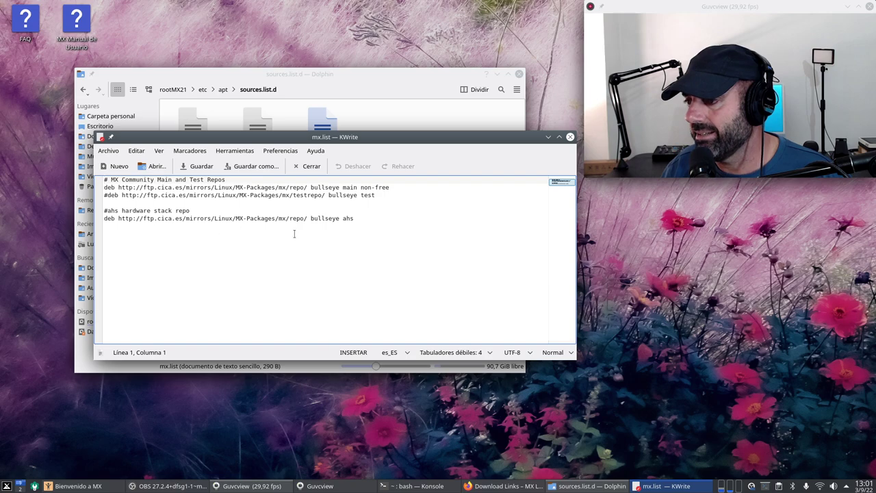
pyautogui.moveTo(352, 219); pyautogui.dragTo(308, 219)
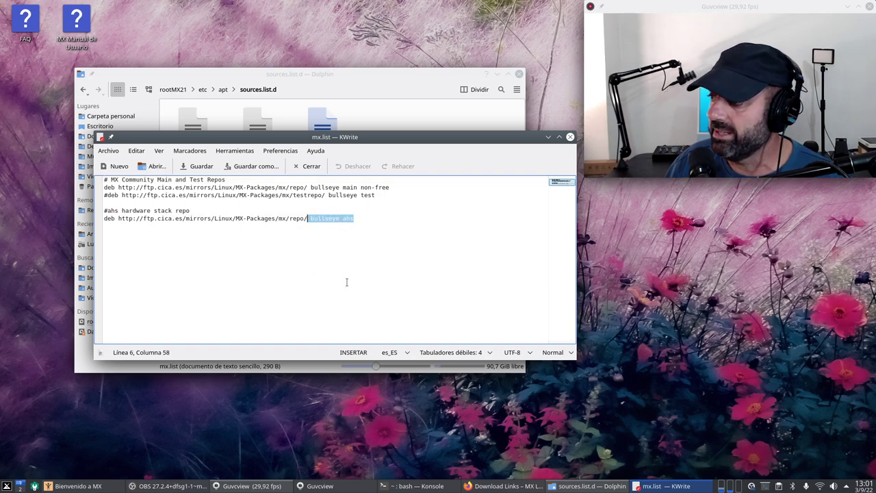
pyautogui.click(434, 279)
pyautogui.click(570, 137)
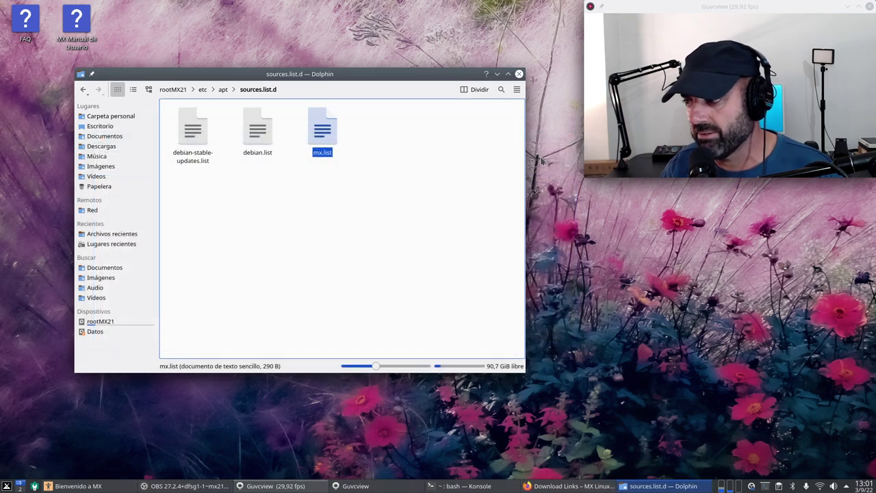
# Step: Deselect mx.list and close the Dolphin file manager
pyautogui.click(417, 226)
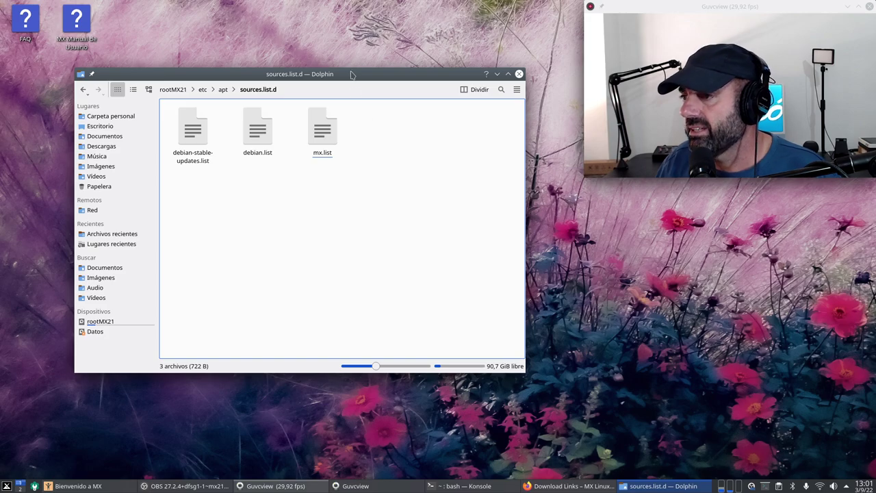
pyautogui.moveTo(351, 73); pyautogui.dragTo(327, 76)
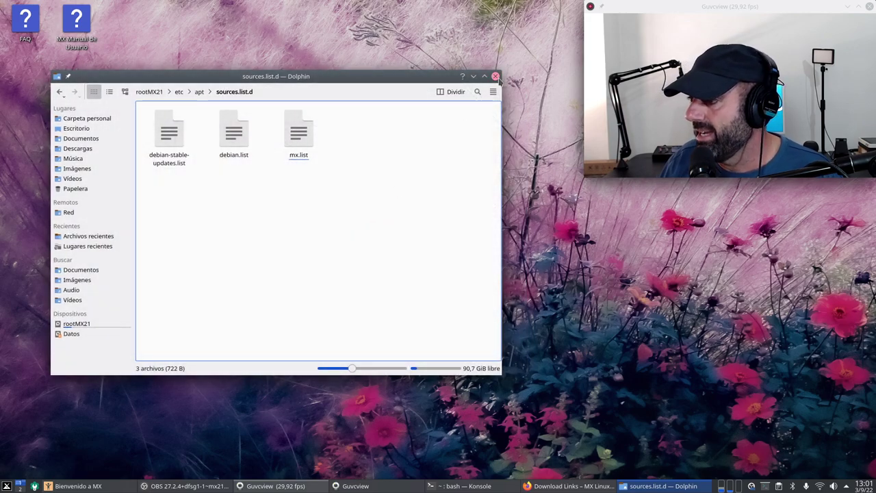
pyautogui.click(495, 76)
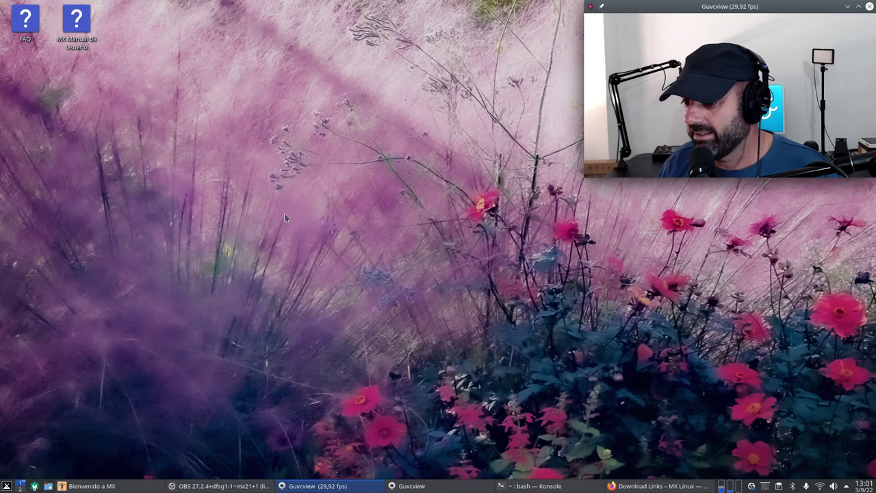
# Step: Bring up the MX Welcome window for MX-21.2 "Wildflower", look over its options and minimize it
pyautogui.click(96, 486)
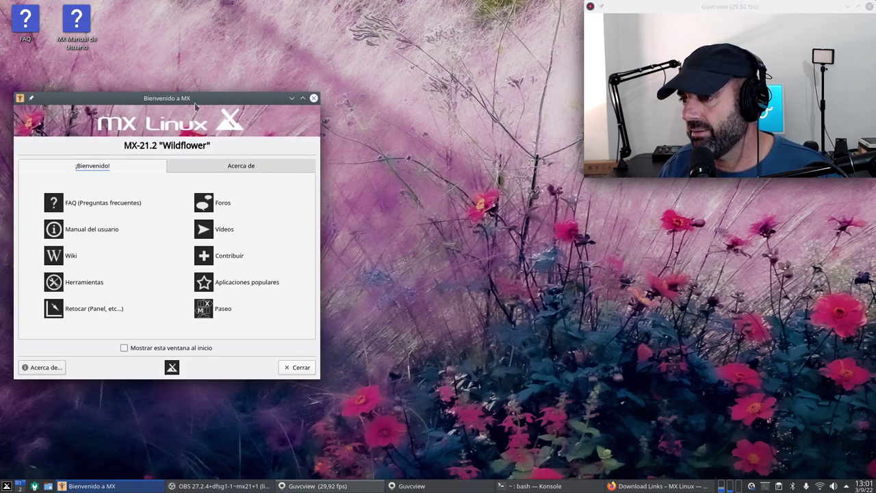
pyautogui.moveTo(196, 104); pyautogui.dragTo(299, 82)
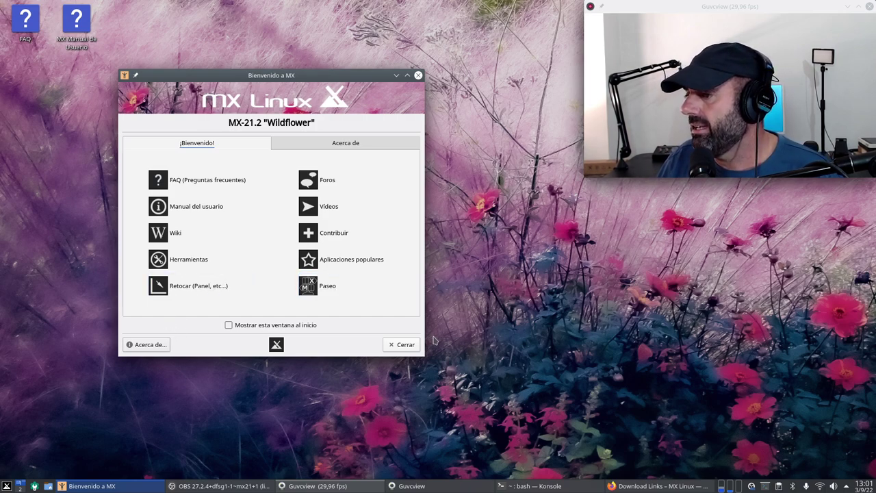
pyautogui.click(396, 75)
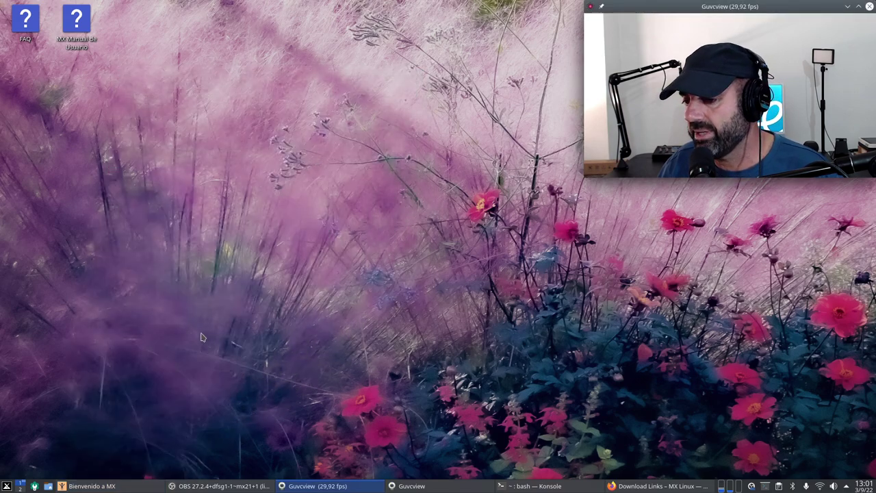
# Step: Open Plasma's System Preferences as a floating window and rearrange it and the webcam window so that they sit side by side
pyautogui.click(34, 486)
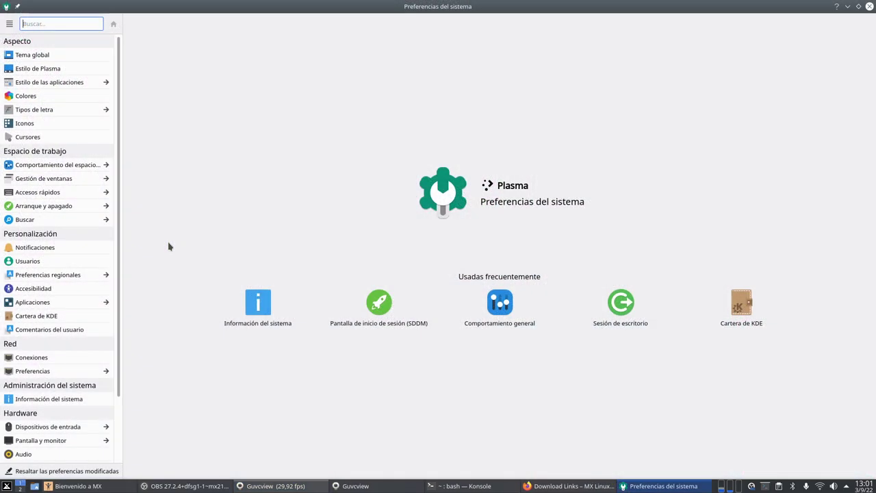
pyautogui.click(858, 7)
pyautogui.moveTo(707, 11)
pyautogui.mouseDown()
pyautogui.moveTo(704, 47)
pyautogui.moveTo(699, 11)
pyautogui.mouseUp()
pyautogui.rightClick(699, 11)
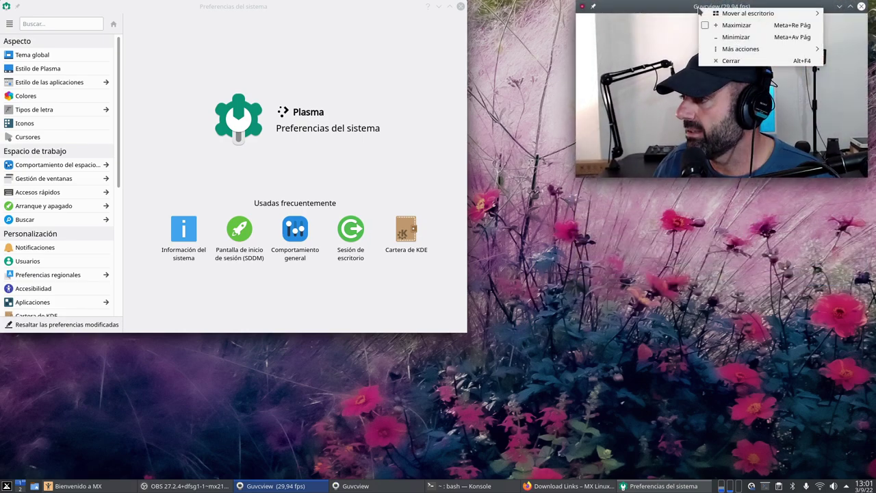
pyautogui.moveTo(744, 49)
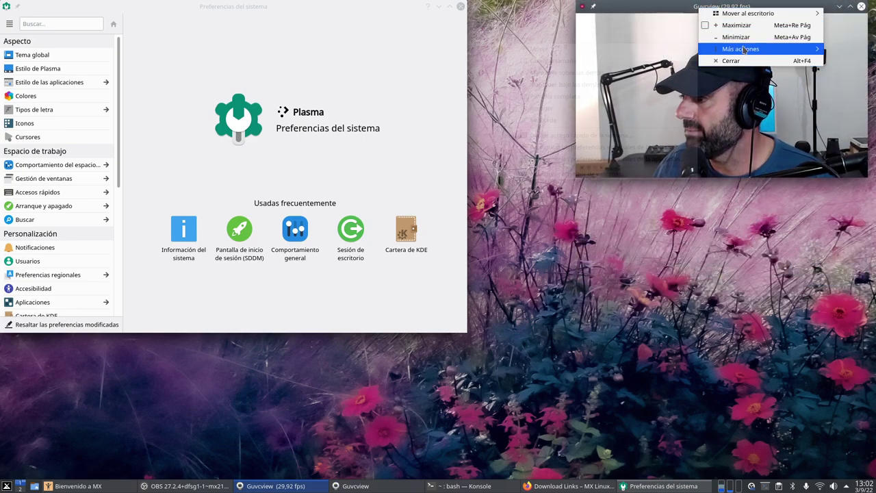
pyautogui.click(585, 71)
pyautogui.moveTo(701, 15); pyautogui.dragTo(703, 35)
pyautogui.moveTo(254, 8); pyautogui.dragTo(405, 77)
pyautogui.moveTo(259, 77); pyautogui.dragTo(144, 72)
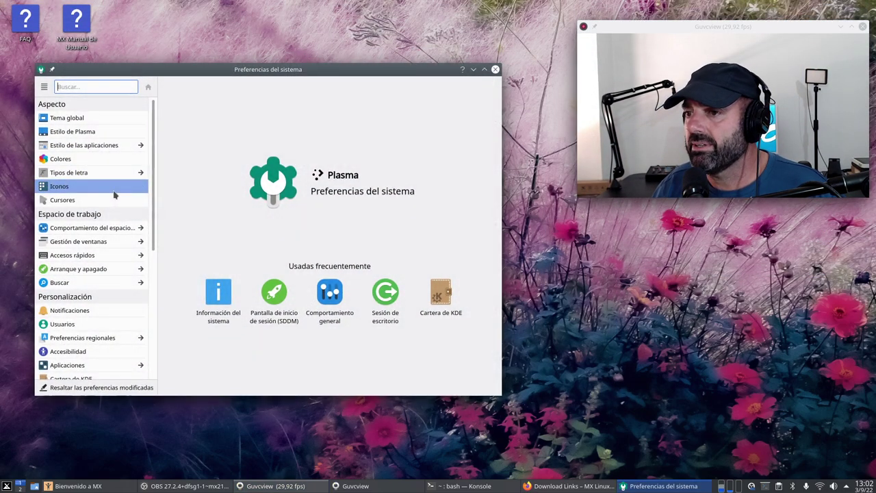
# Step: Look through the appearance settings: Tema global, Estilo de Plasma, Estilo de las aplicaciones, Colores, Tipos de letra, Iconos and Cursores
pyautogui.click(91, 122)
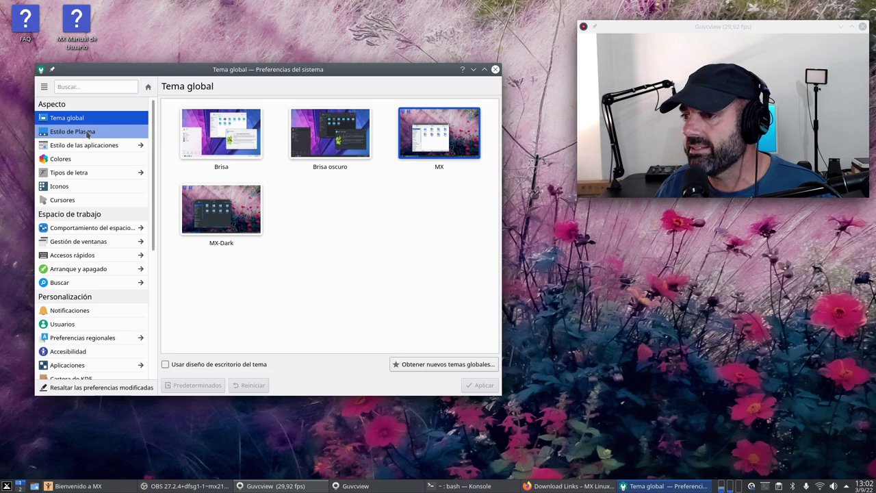
pyautogui.click(88, 134)
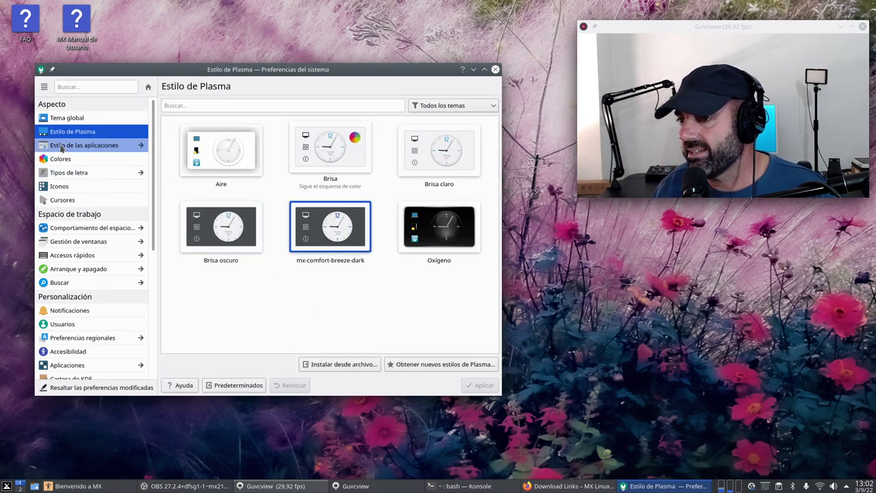
pyautogui.click(63, 146)
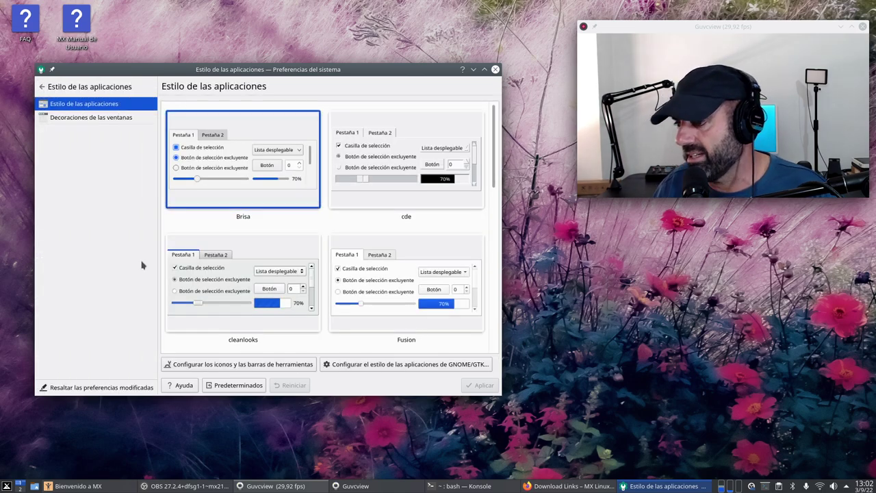
pyautogui.click(42, 87)
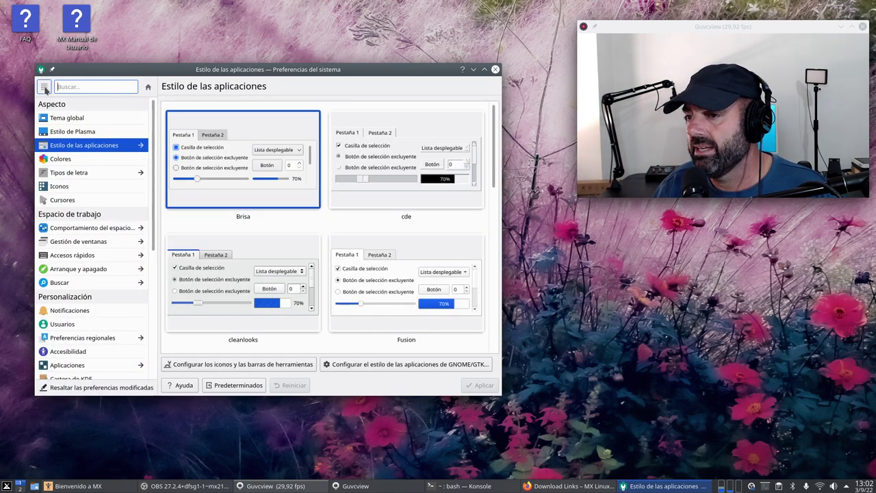
pyautogui.click(65, 164)
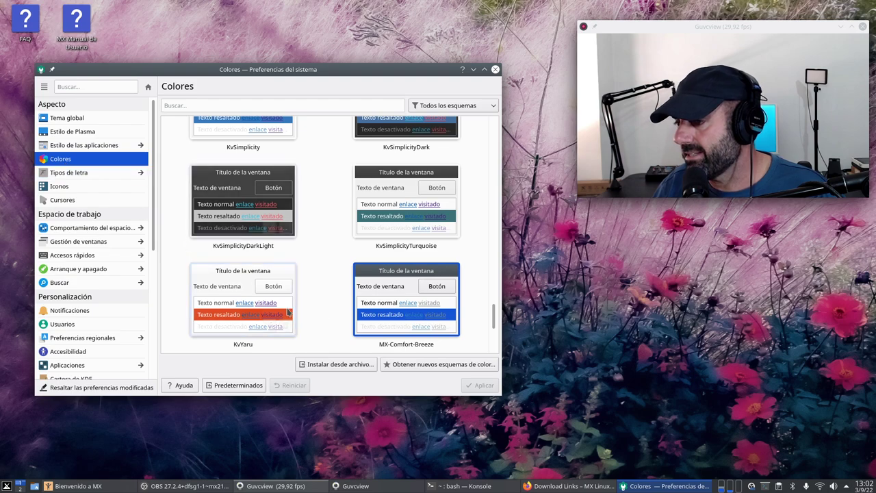
pyautogui.click(96, 175)
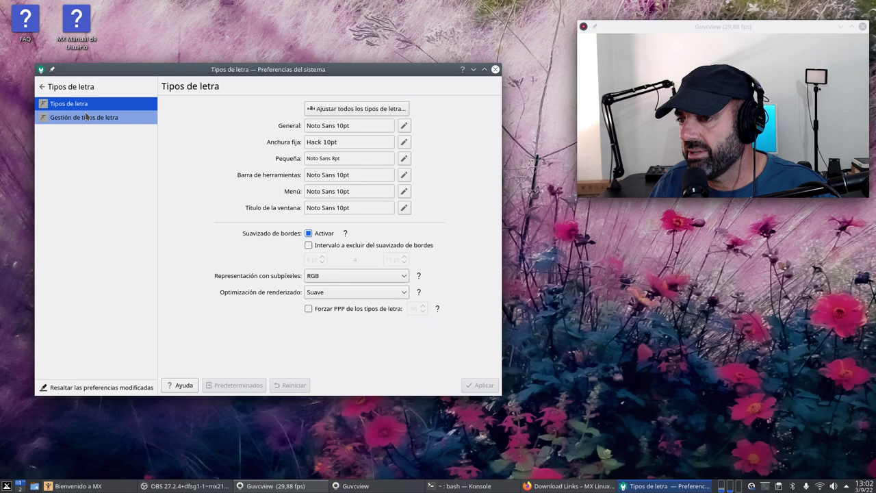
pyautogui.click(42, 87)
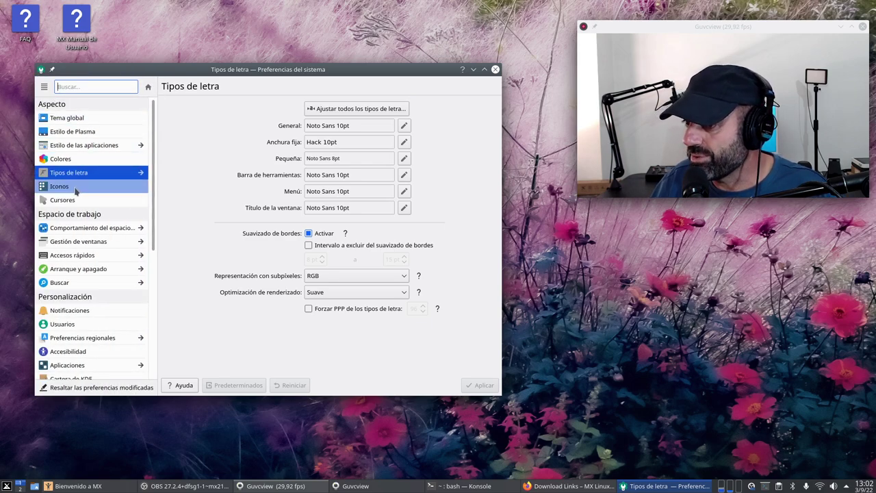
pyautogui.click(77, 188)
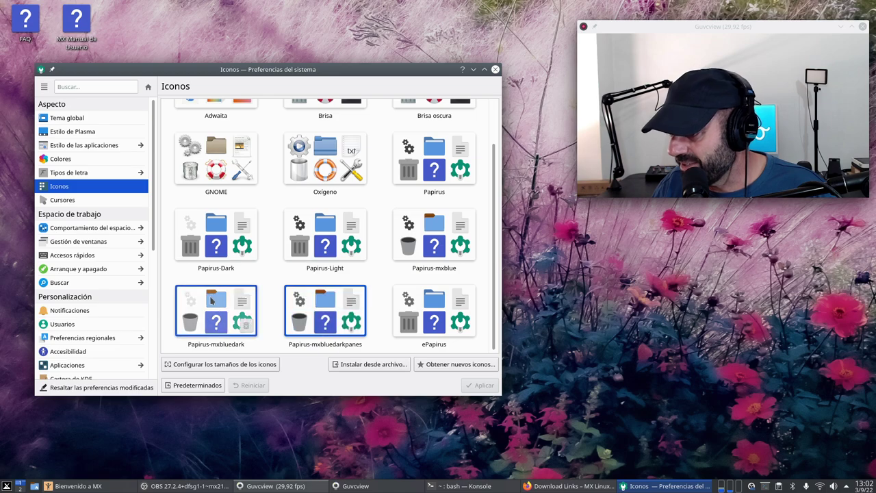
pyautogui.click(87, 205)
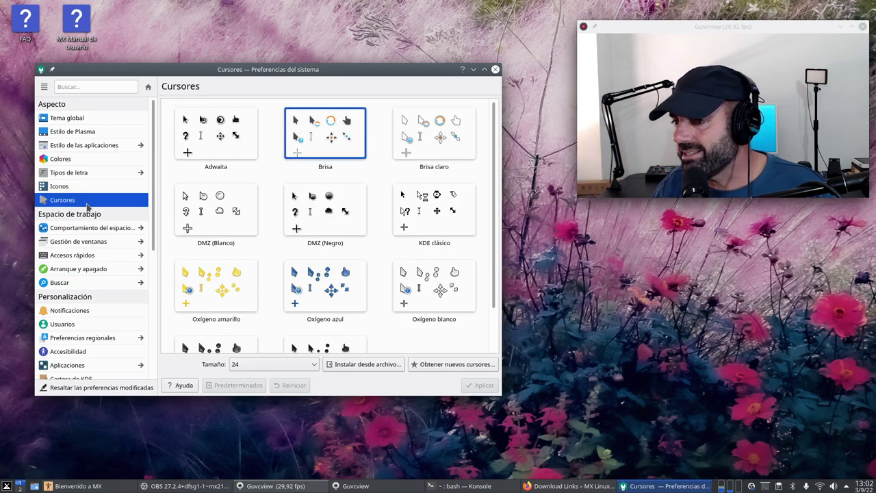
# Step: Review the workspace settings for Comportamiento general, the SDDM login screen and Sesión de escritorio
pyautogui.click(89, 230)
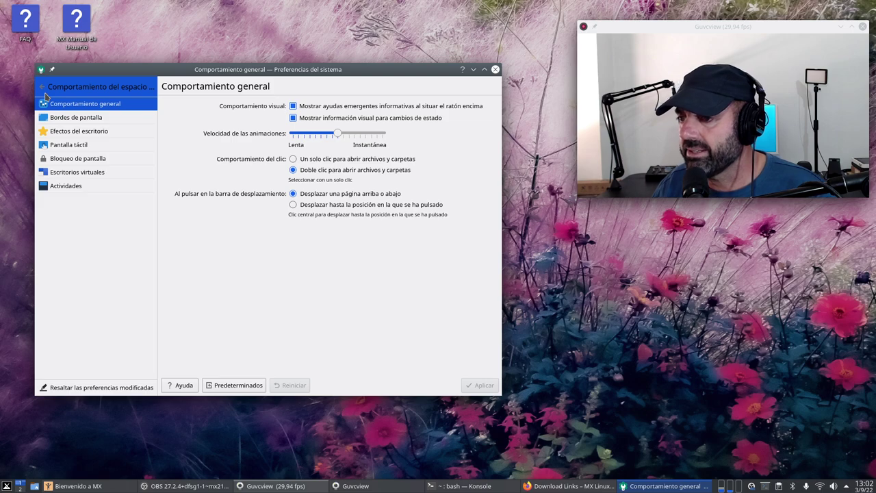
pyautogui.click(44, 93)
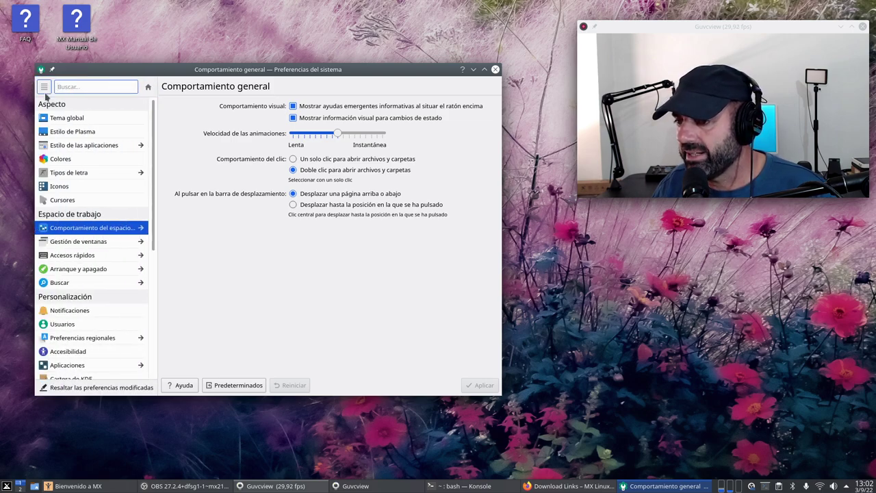
pyautogui.click(96, 272)
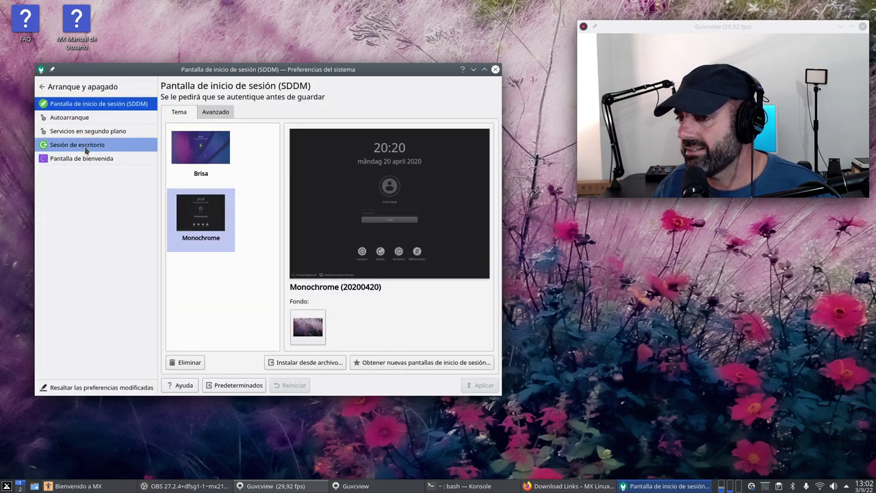
pyautogui.click(85, 145)
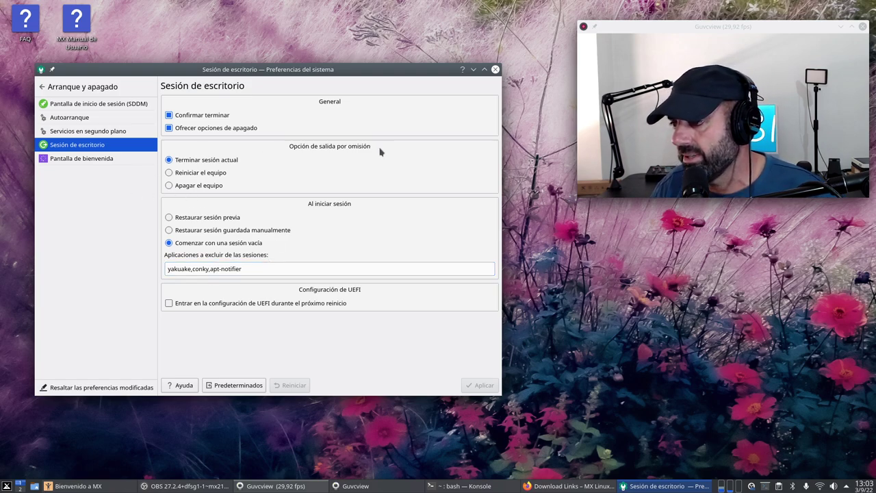
# Step: Maximize the System Preferences window, move the webcam window over its empty area and view the Cartera de KDE settings
pyautogui.click(483, 70)
pyautogui.moveTo(741, 31); pyautogui.dragTo(689, 129)
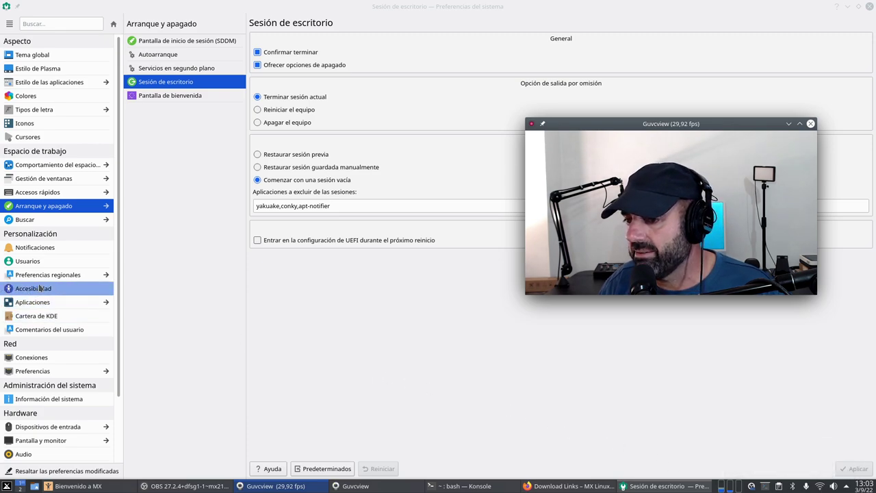
pyautogui.click(44, 316)
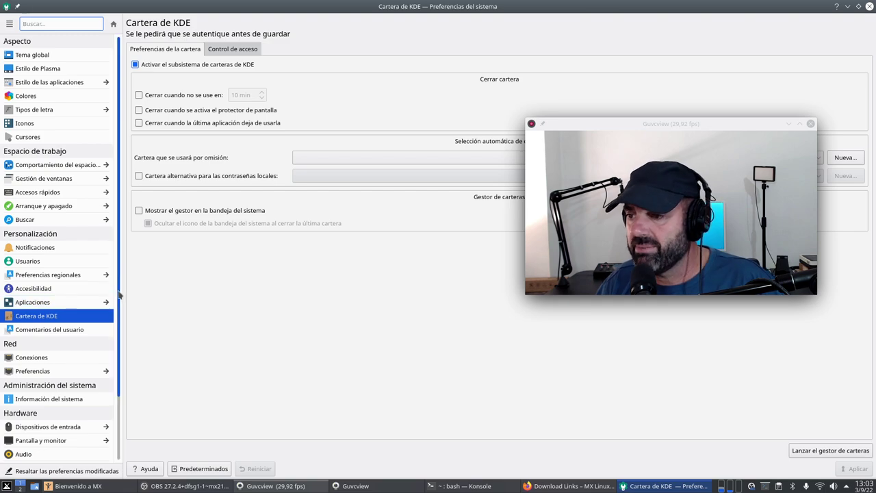
# Step: Examine the software and hardware details under Información del sistema, moving the webcam window clear of them and back
pyautogui.moveTo(118, 293); pyautogui.dragTo(118, 391)
pyautogui.click(48, 324)
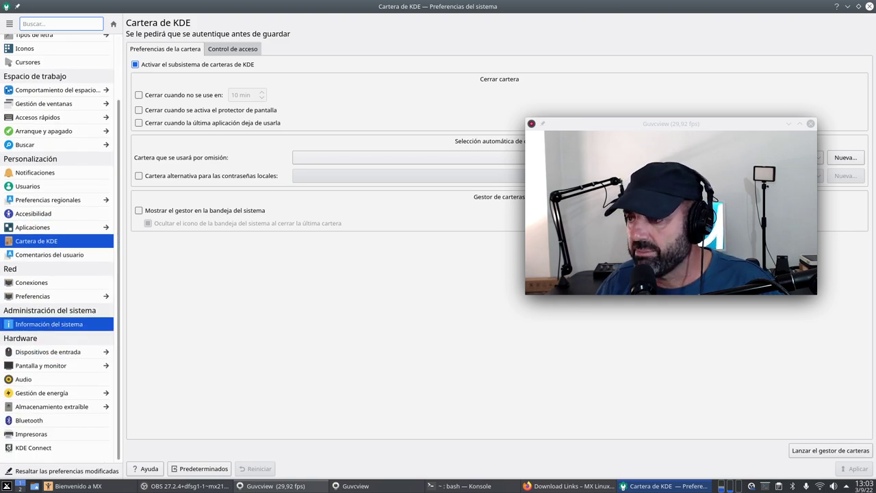
pyautogui.moveTo(669, 124); pyautogui.dragTo(354, 283)
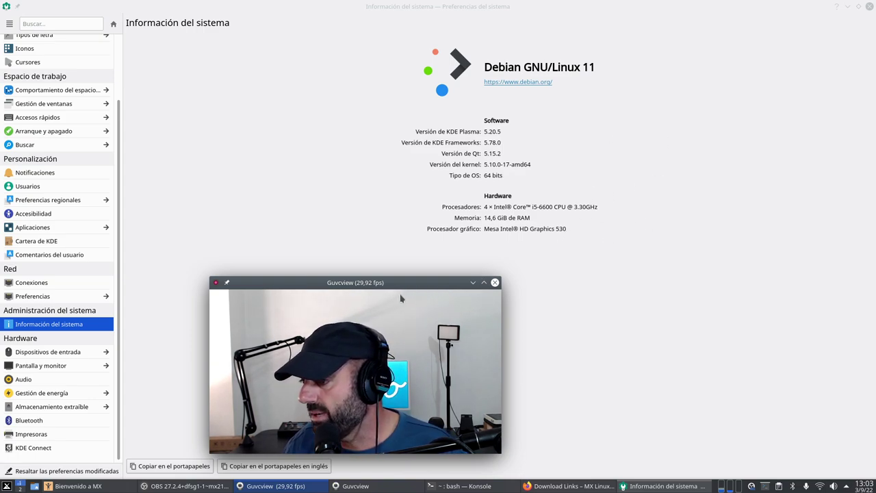
pyautogui.moveTo(398, 289); pyautogui.dragTo(782, 22)
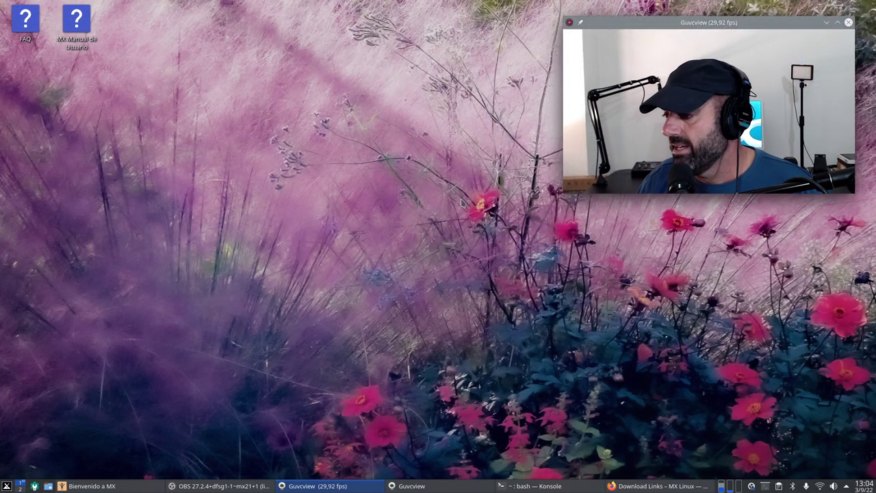
# Step: Browse the application launcher's categories, close it, and look over the panel's system indicators and clock
pyautogui.click(7, 486)
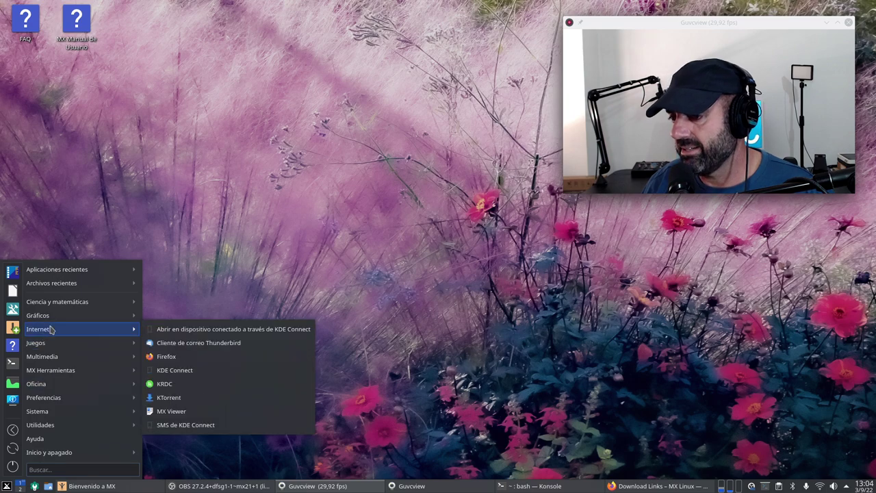
pyautogui.moveTo(59, 370)
pyautogui.press('Escape')
pyautogui.press('Escape')
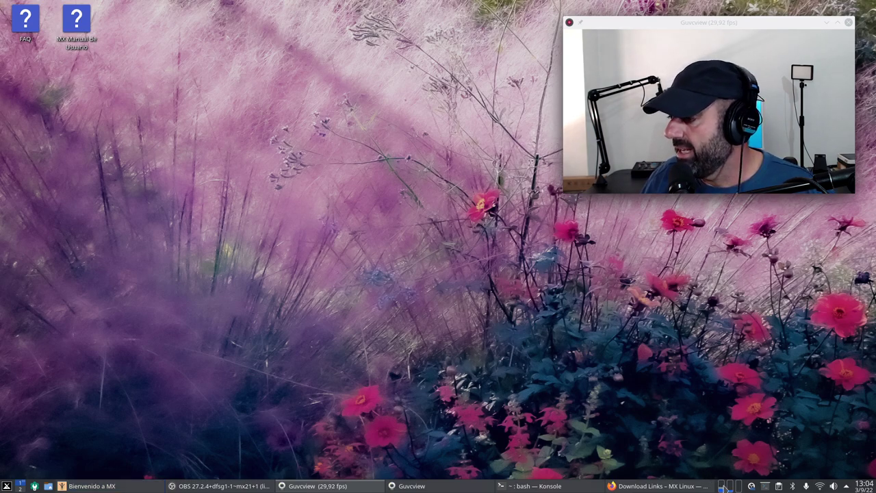
pyautogui.moveTo(729, 489)
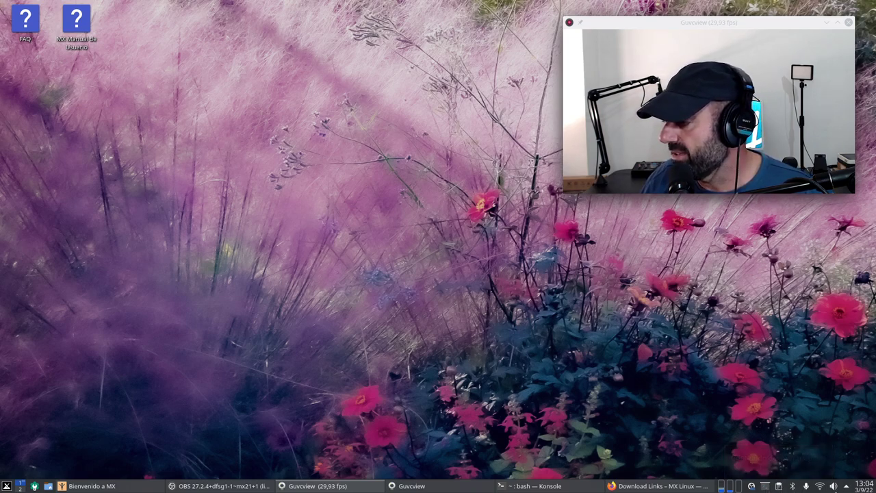
pyautogui.click(868, 487)
pyautogui.click(552, 398)
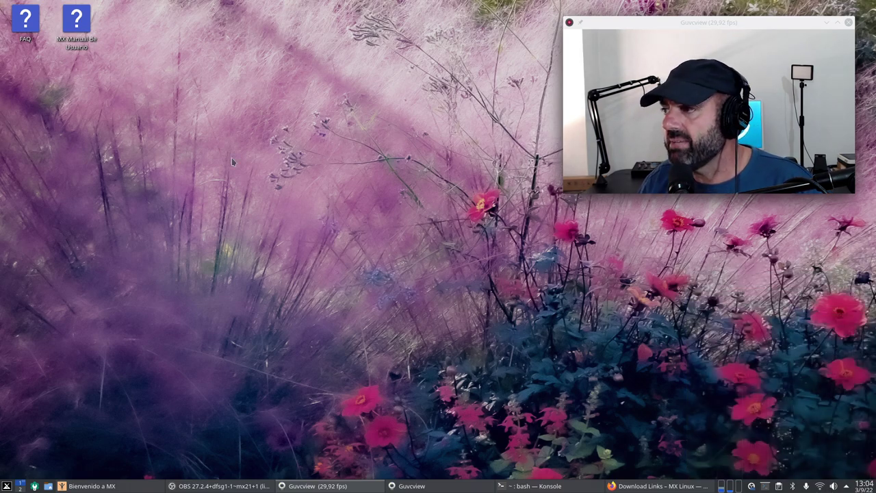
# Step: Change the desktop layout (Distribución) to Escritorio in the desktop preferences, apply it and accept the dialog
pyautogui.rightClick(201, 72)
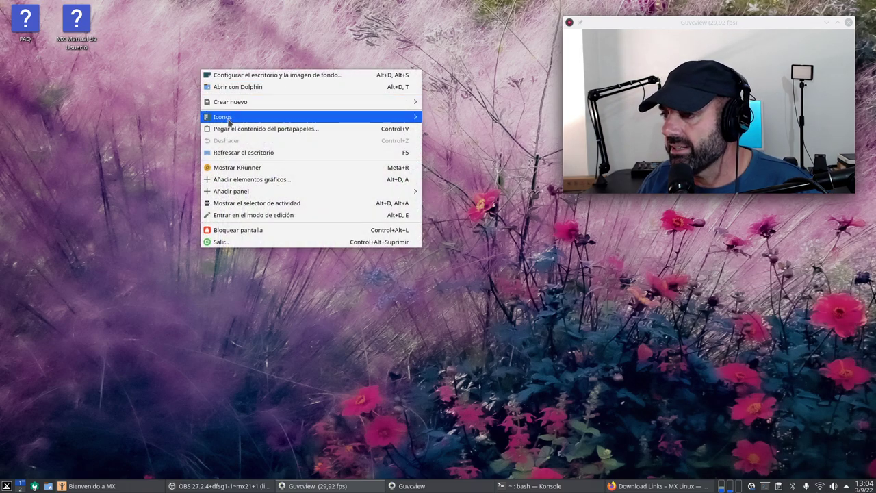
pyautogui.click(262, 80)
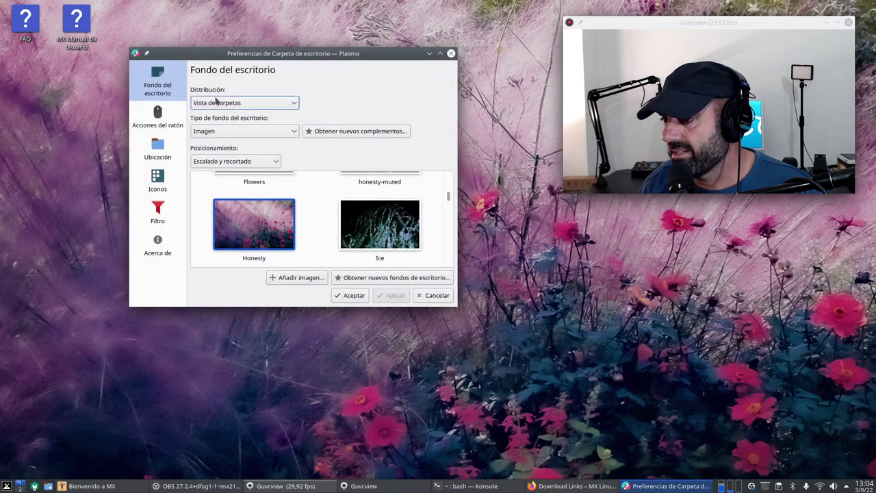
pyautogui.click(217, 100)
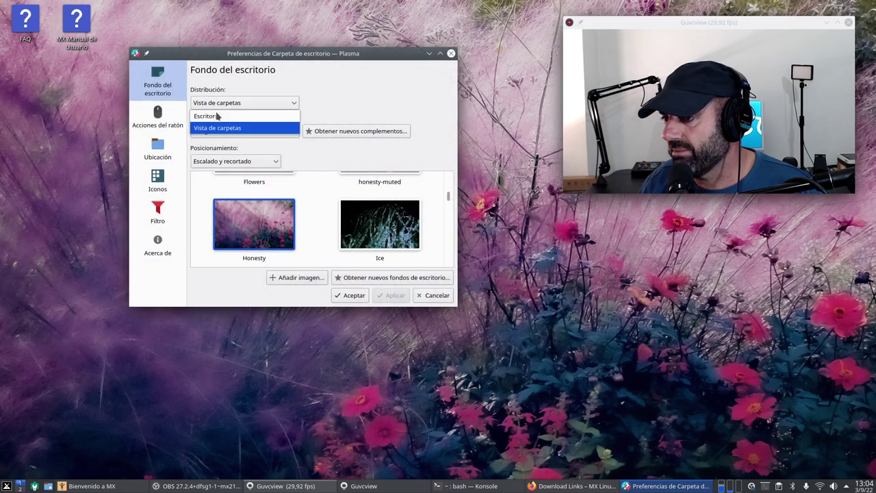
pyautogui.click(217, 116)
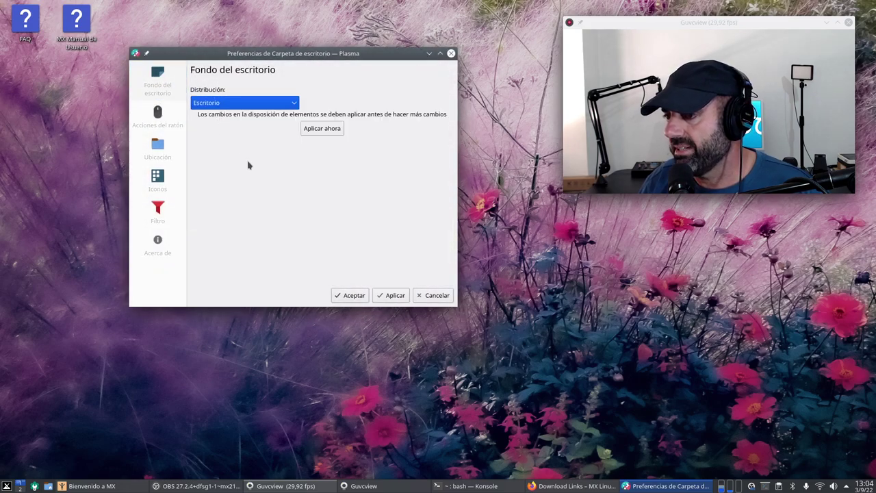
pyautogui.click(394, 299)
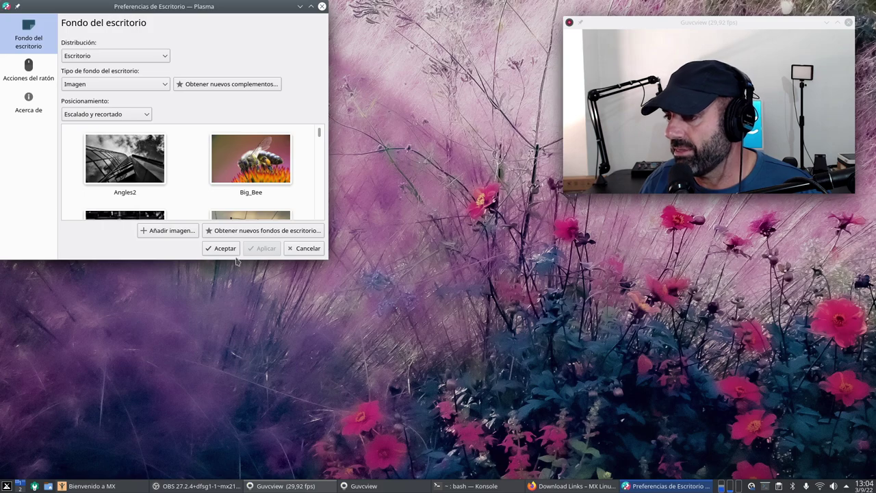
pyautogui.click(227, 249)
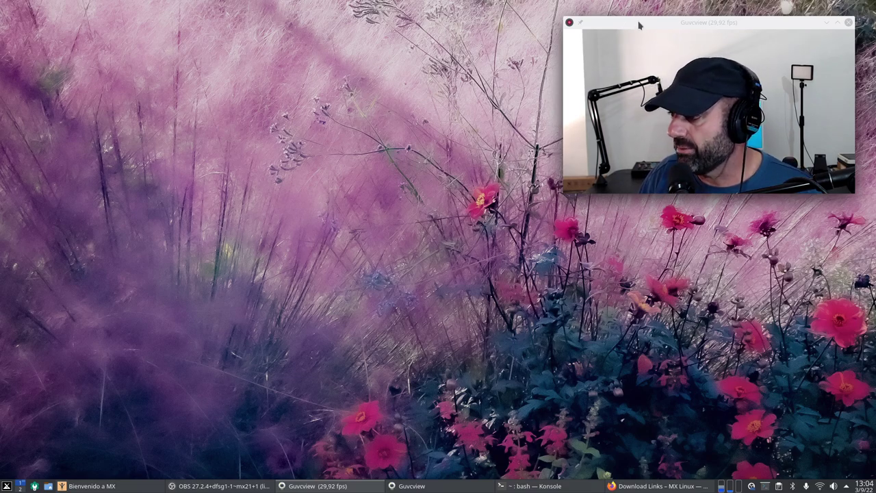
# Step: Nudge the webcam window, bring up Firefox with a new tab, check its version information and minimize the browser
pyautogui.moveTo(639, 25)
pyautogui.mouseDown()
pyautogui.moveTo(589, 175)
pyautogui.moveTo(634, 32)
pyautogui.mouseUp()
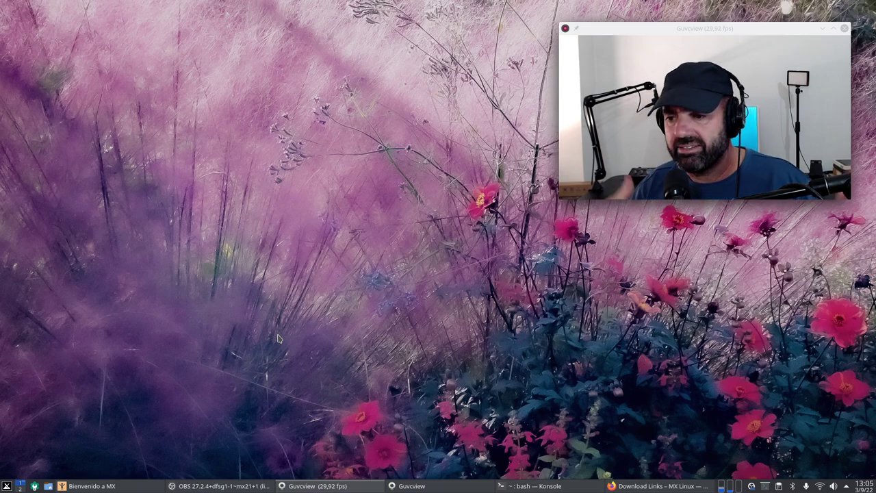
pyautogui.click(657, 486)
pyautogui.click(318, 36)
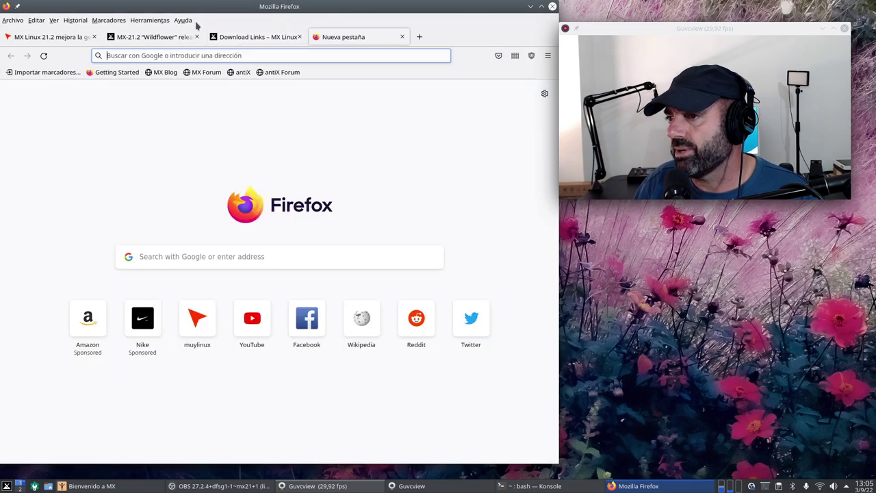
pyautogui.click(182, 20)
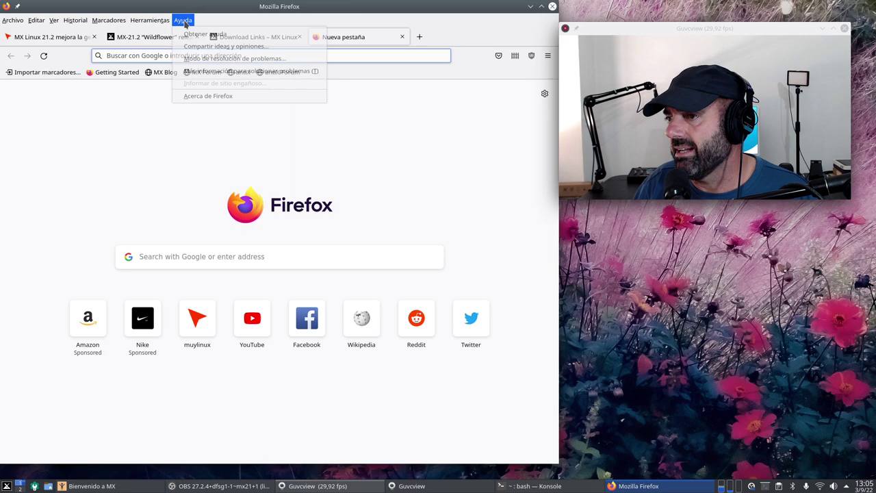
pyautogui.click(214, 100)
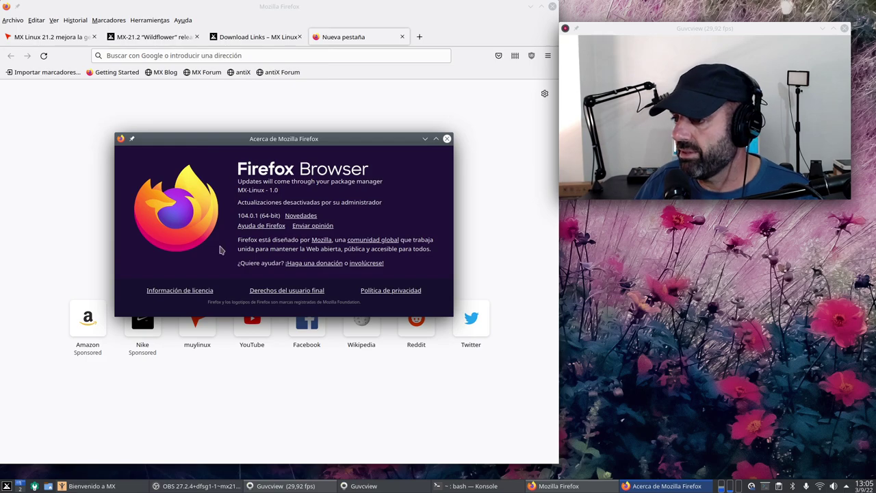
pyautogui.click(447, 138)
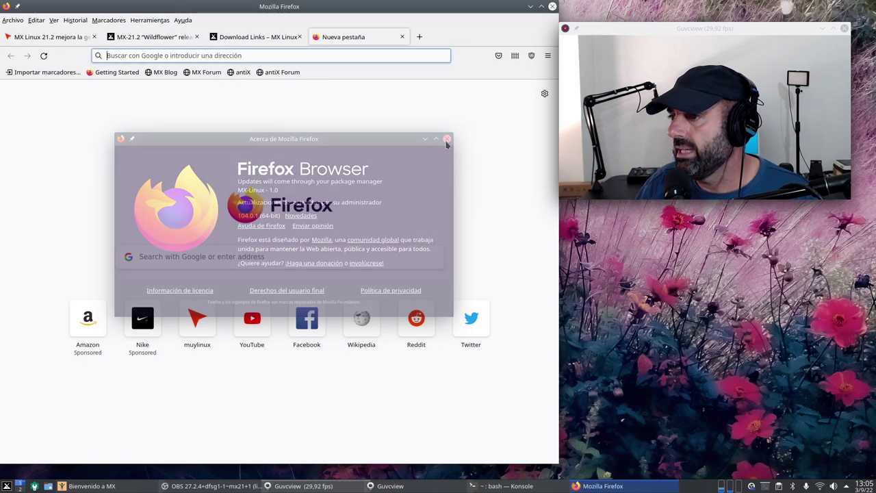
pyautogui.click(530, 7)
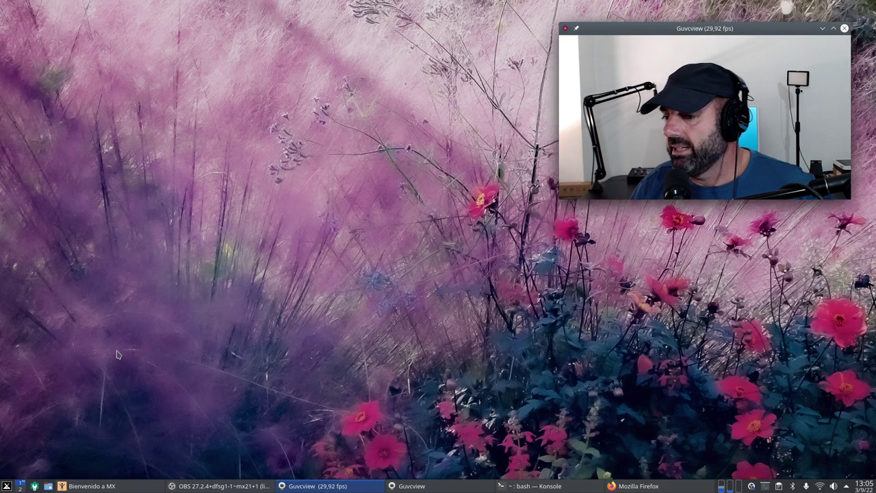
# Step: Browse the application launcher's recent files, MX Herramientas, Preferencias and Multimedia entries
pyautogui.click(6, 486)
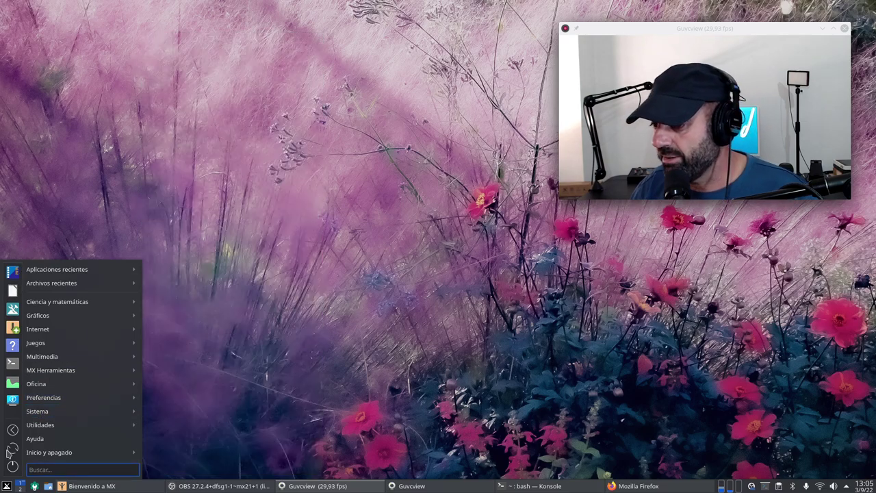
pyautogui.moveTo(87, 283)
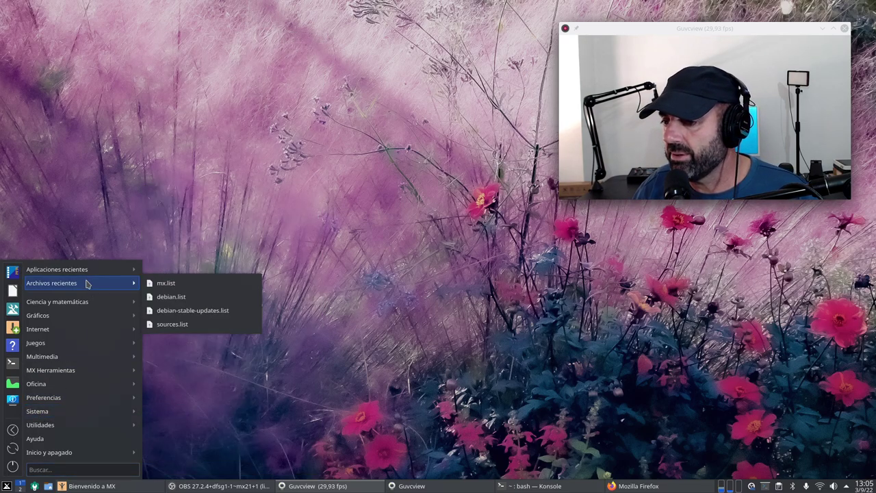
pyautogui.moveTo(71, 373)
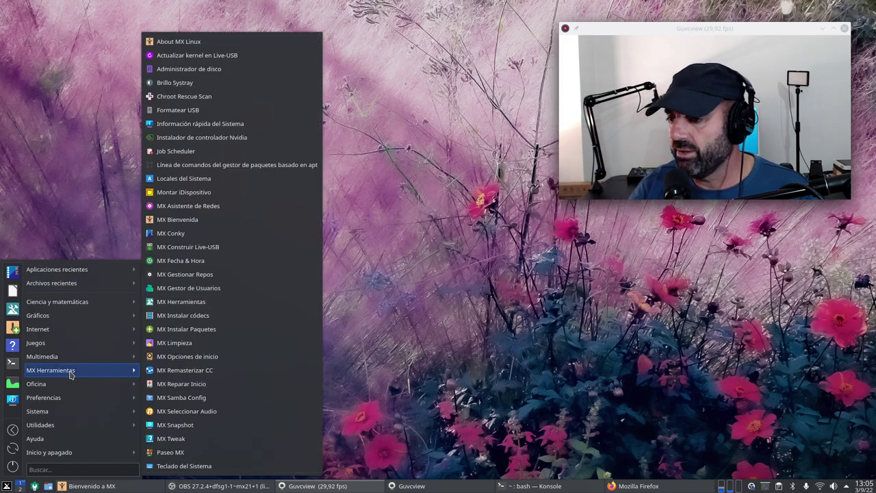
pyautogui.moveTo(98, 402)
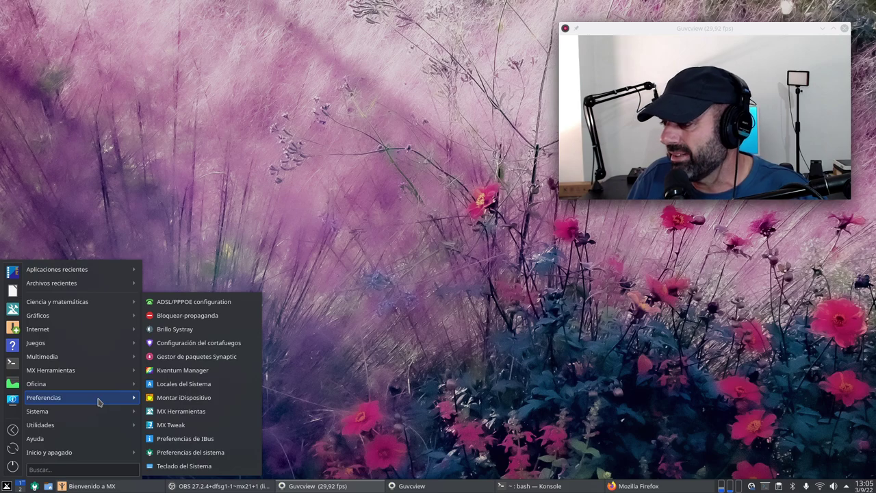
pyautogui.moveTo(95, 358)
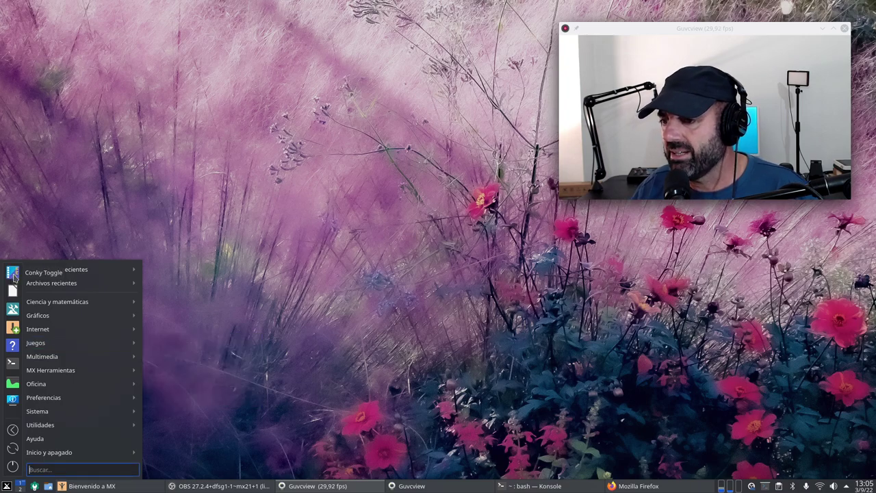
# Step: Turn on the Conky desktop widget with Conky Toggle and move the webcam window clear of it
pyautogui.click(14, 276)
pyautogui.moveTo(702, 38); pyautogui.dragTo(592, 65)
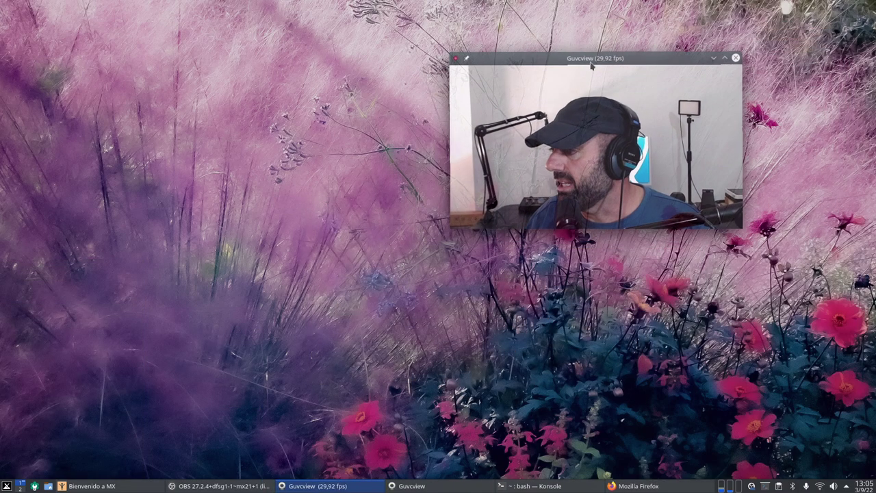
pyautogui.click(6, 486)
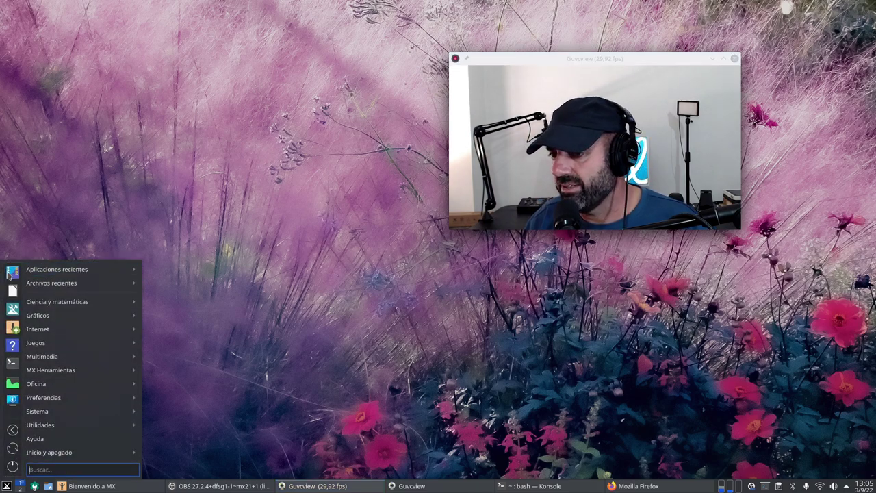
pyautogui.press('Escape')
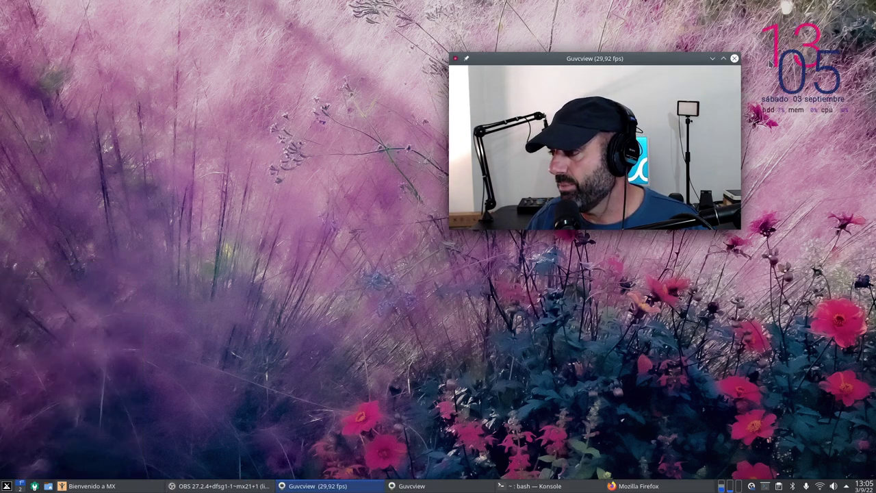
# Step: Look over the launcher's favourites and its Inicio y apagado options, and return the webcam window to its former place
pyautogui.click(8, 486)
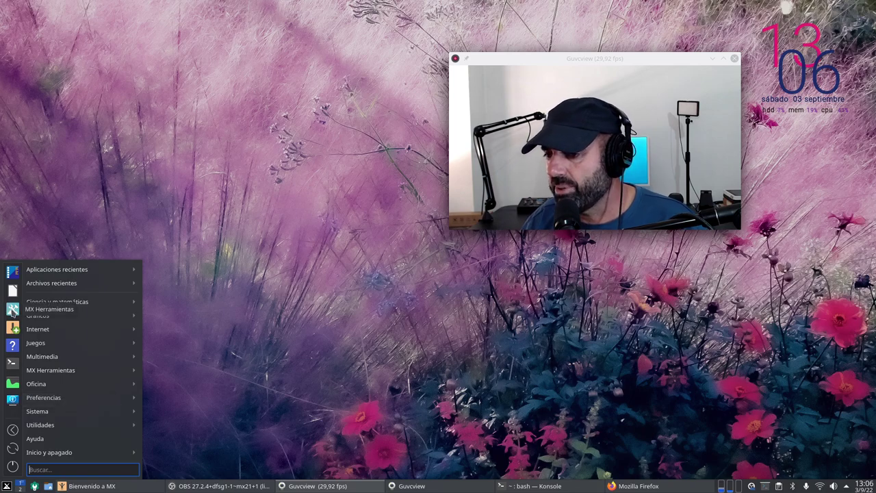
pyautogui.moveTo(49, 451)
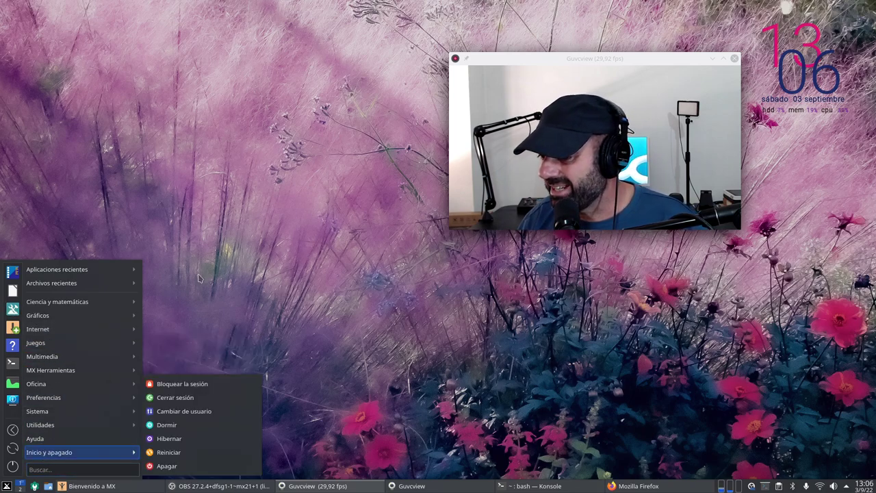
pyautogui.moveTo(572, 57); pyautogui.dragTo(695, 12)
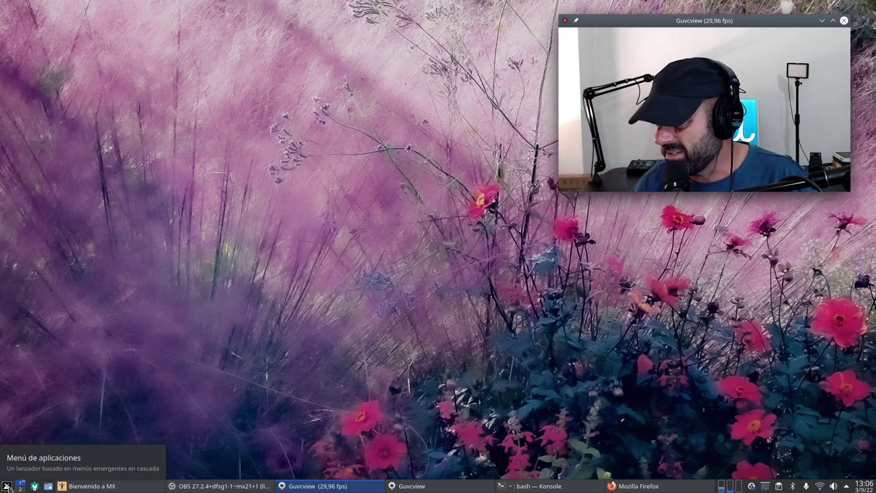
# Step: Open the Dolphin file manager at Carpeta personal and inspect the toolbar's Posición del texto options without choosing one
pyautogui.click(219, 366)
pyautogui.press('super+e')
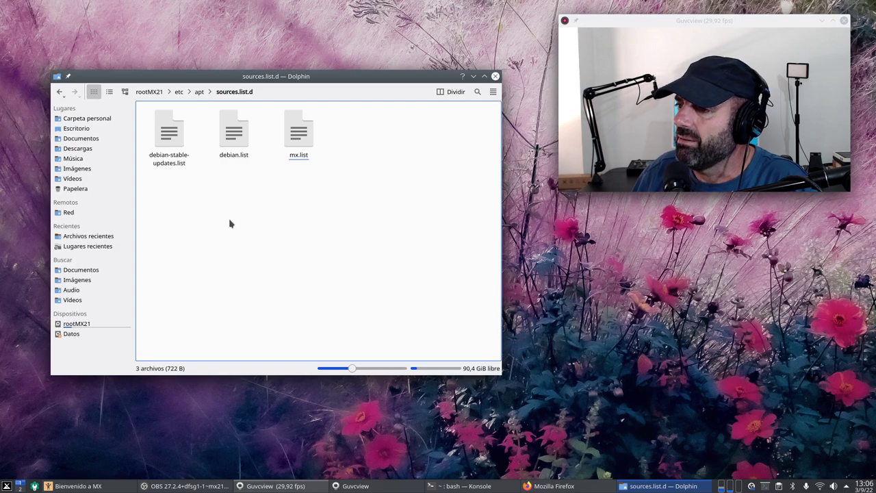
pyautogui.click(77, 118)
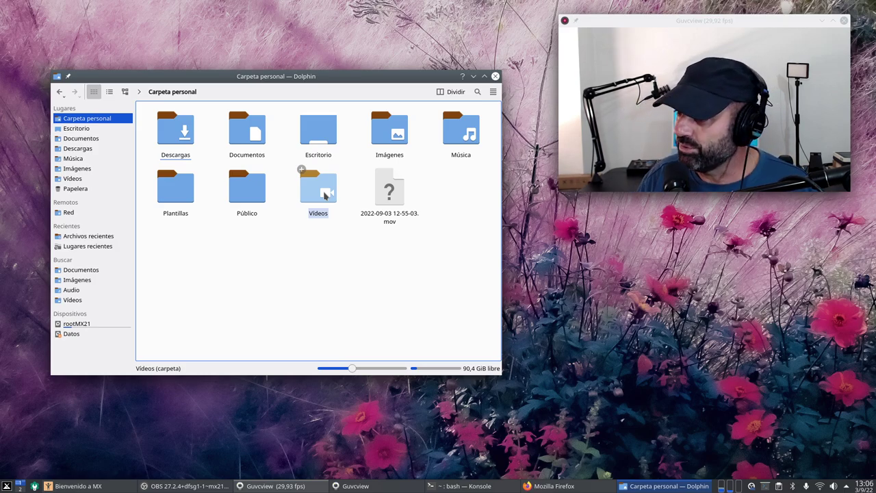
pyautogui.rightClick(458, 95)
pyautogui.moveTo(506, 140)
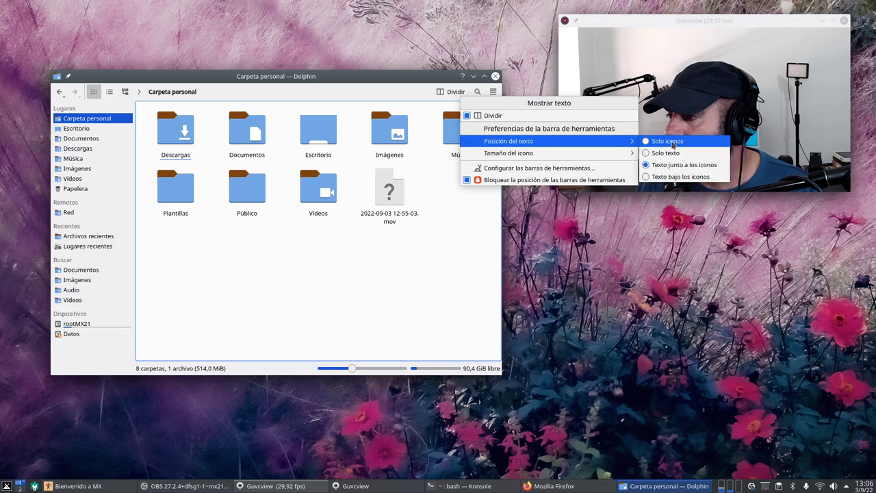
pyautogui.click(384, 276)
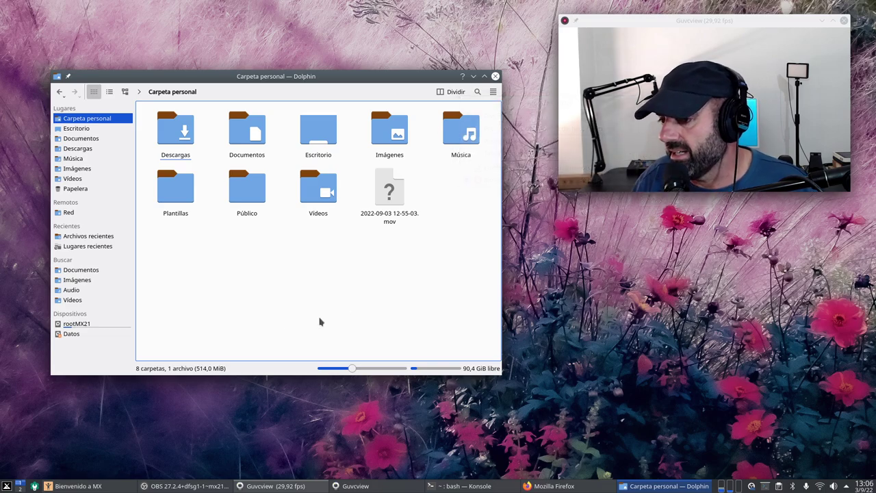
# Step: Enlarge the folder icons slightly in Dolphin and close the file manager
pyautogui.moveTo(352, 369)
pyautogui.mouseDown()
pyautogui.moveTo(367, 368)
pyautogui.moveTo(356, 369)
pyautogui.mouseUp()
pyautogui.click(320, 322)
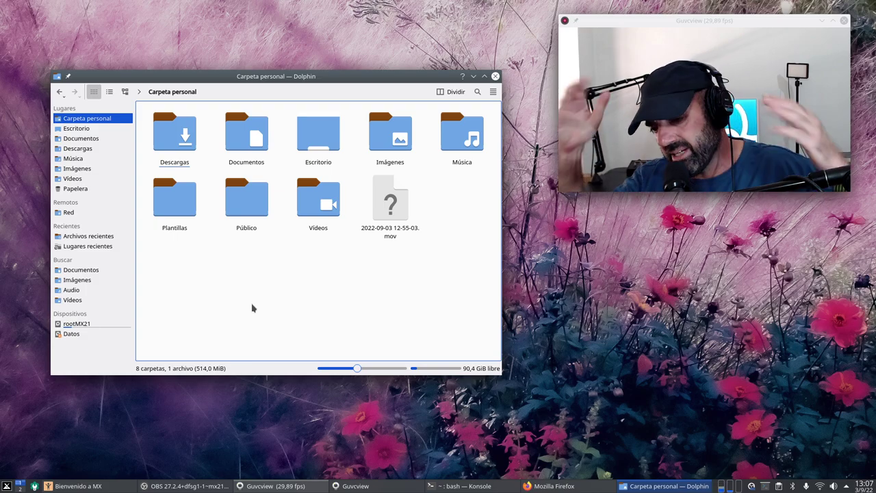
pyautogui.click(495, 76)
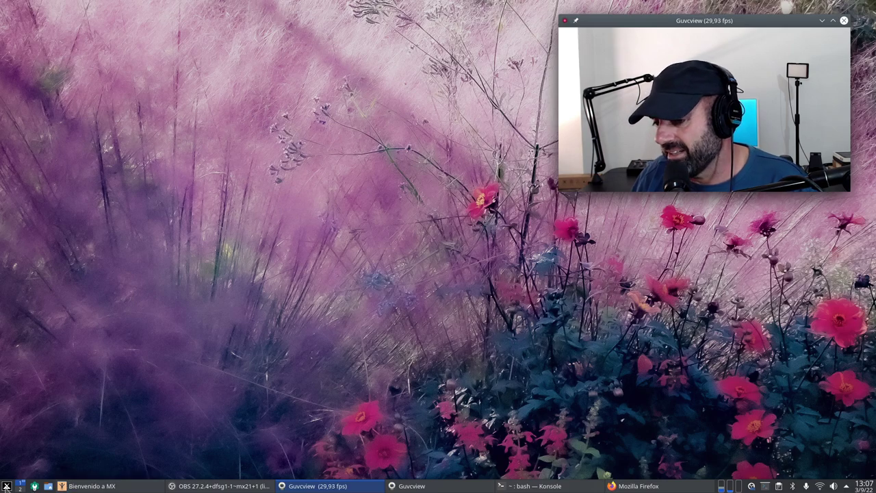
# Step: Search the launcher for "gp", start GParted and authenticate with the account password
pyautogui.click(6, 486)
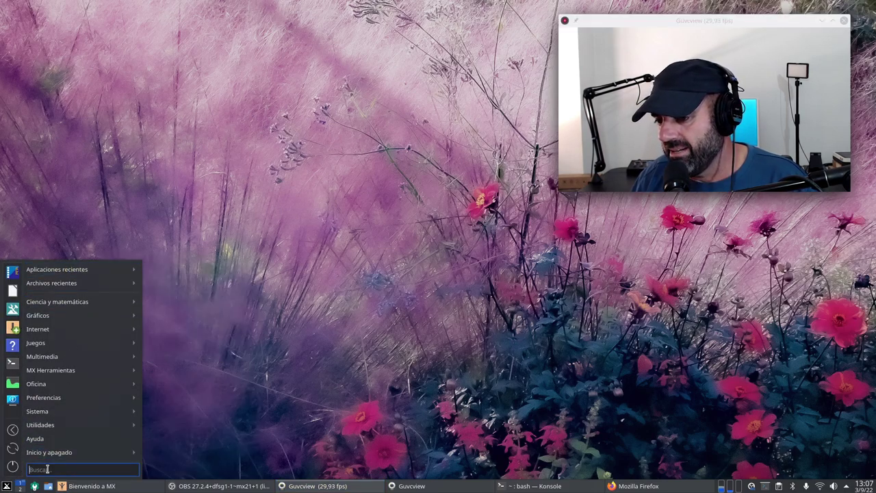
pyautogui.write('gp')
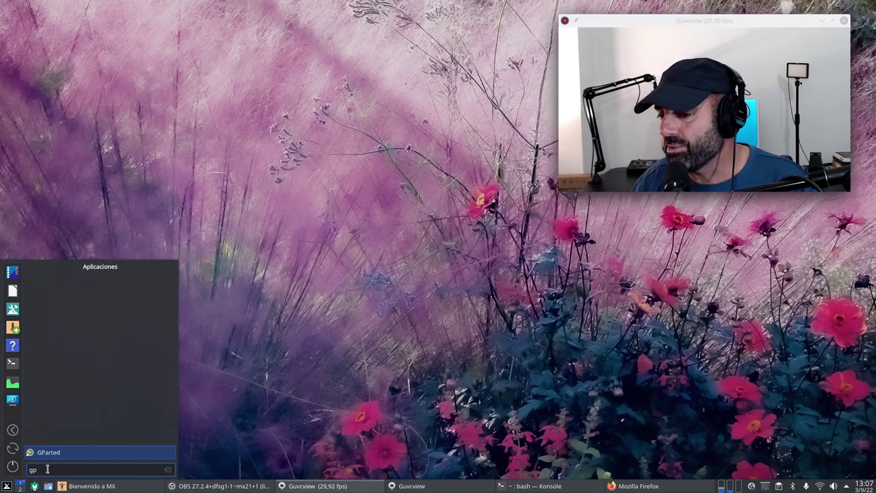
pyautogui.click(54, 453)
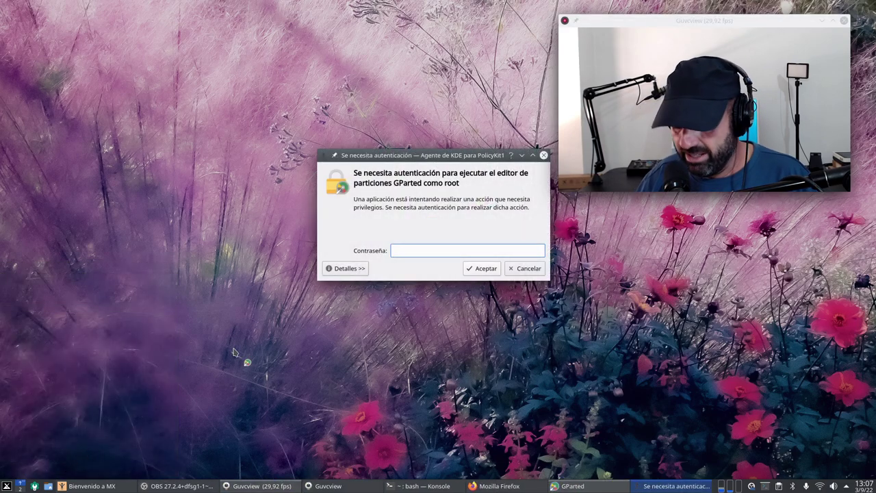
pyautogui.write('••••••••')
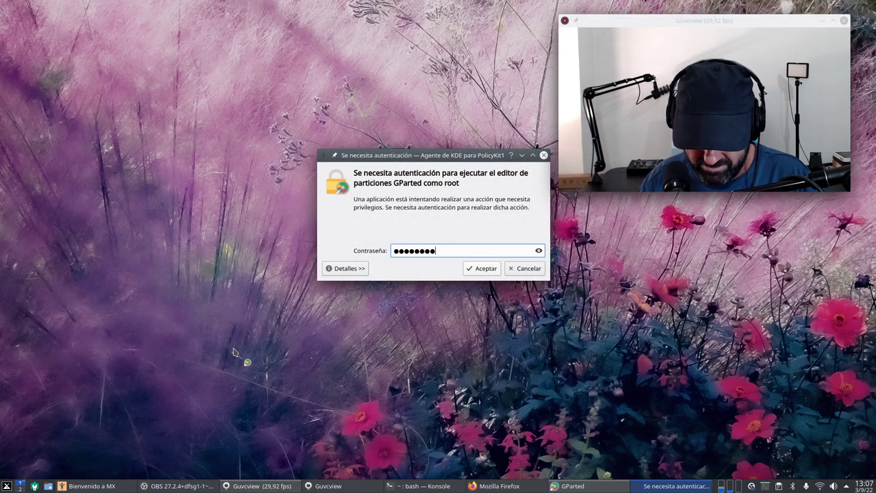
pyautogui.press('Return')
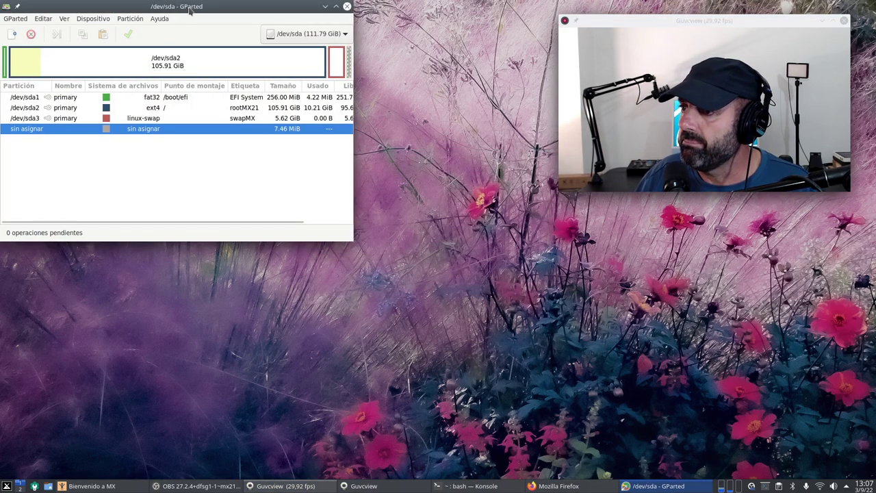
# Step: Widen the GParted window enough to show every partition column and place it clear of the webcam window
pyautogui.moveTo(190, 9); pyautogui.dragTo(199, 110)
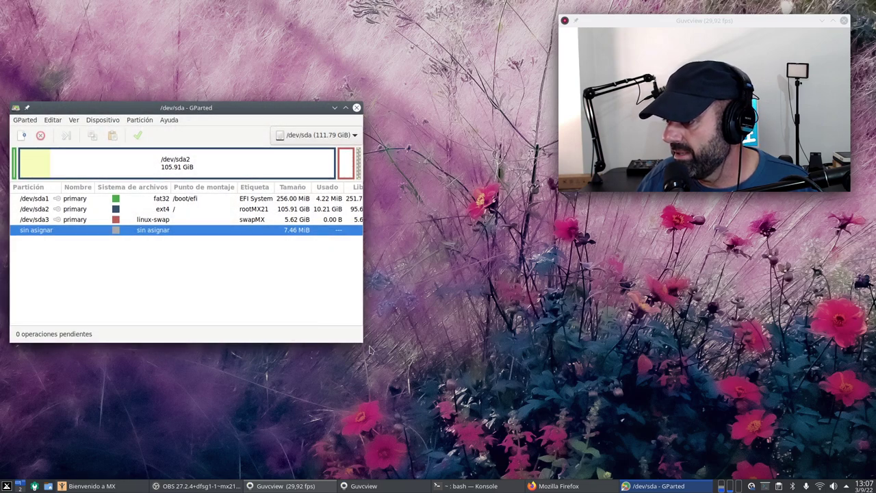
pyautogui.moveTo(365, 345); pyautogui.dragTo(540, 371)
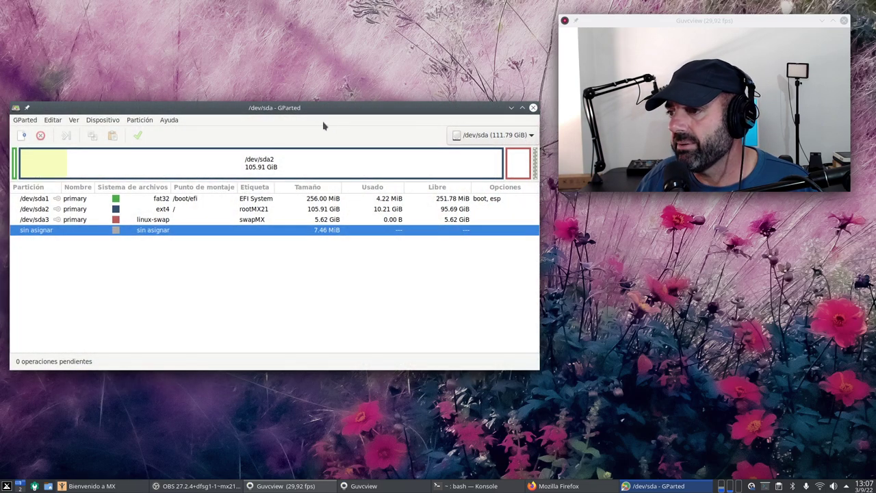
pyautogui.moveTo(318, 98); pyautogui.dragTo(336, 84)
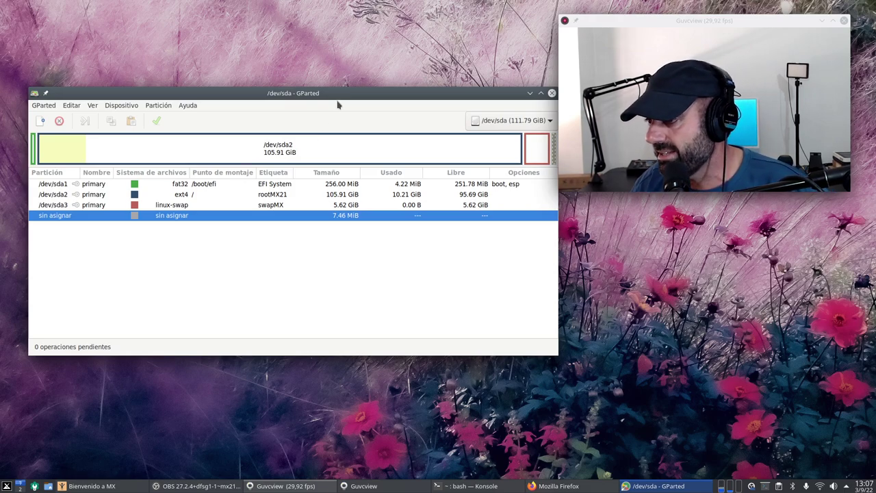
pyautogui.moveTo(335, 92); pyautogui.dragTo(326, 79)
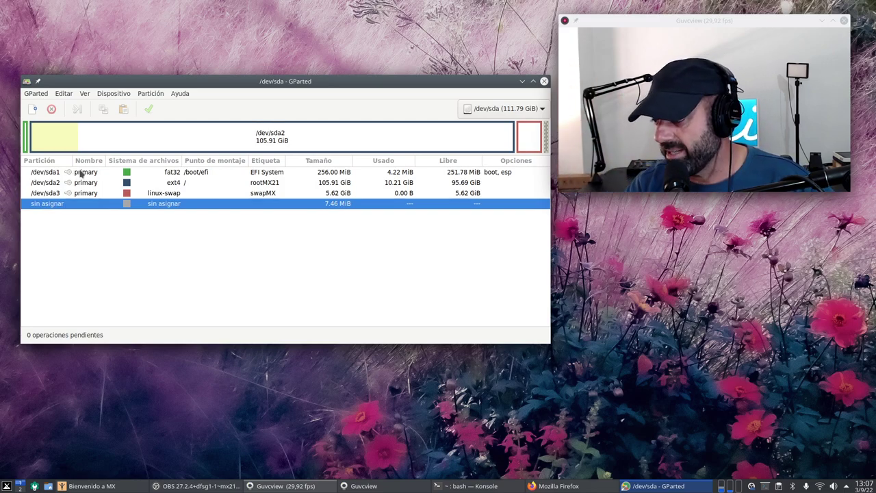
# Step: Examine the /dev/sda1, /dev/sda2 and /dev/sda3 partitions one after another and close GParted
pyautogui.click(87, 174)
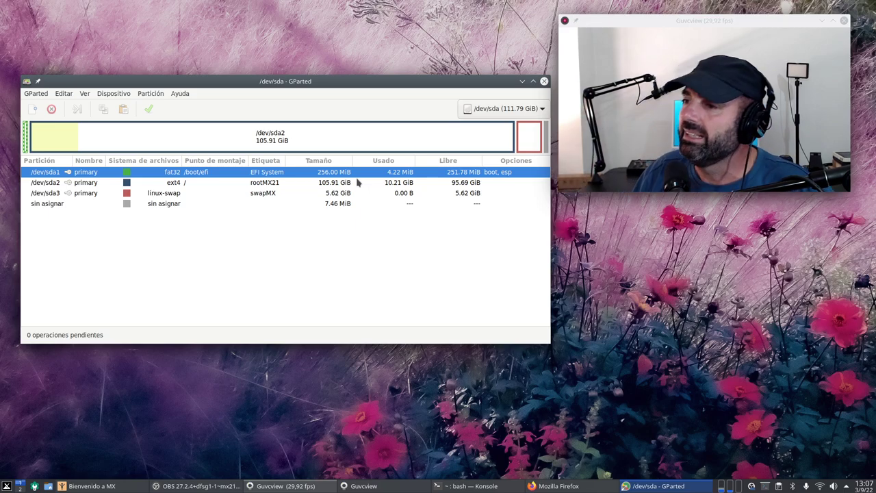
pyautogui.click(172, 185)
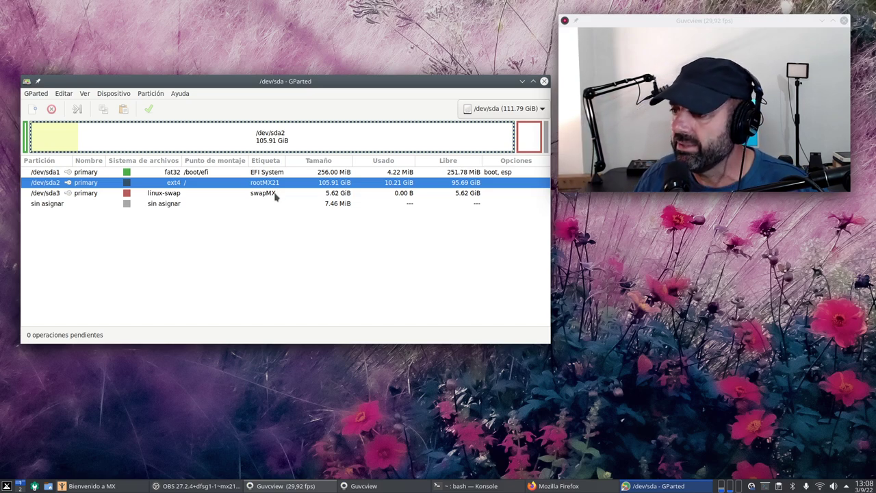
pyautogui.click(183, 195)
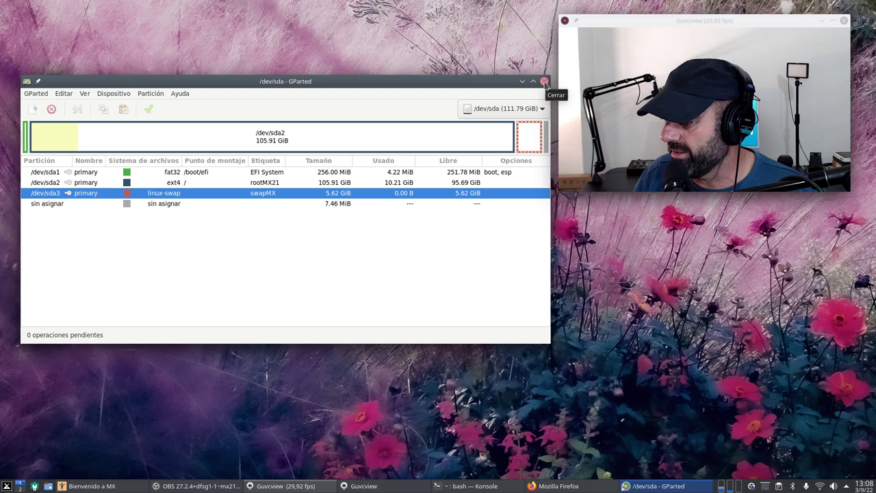
pyautogui.click(544, 82)
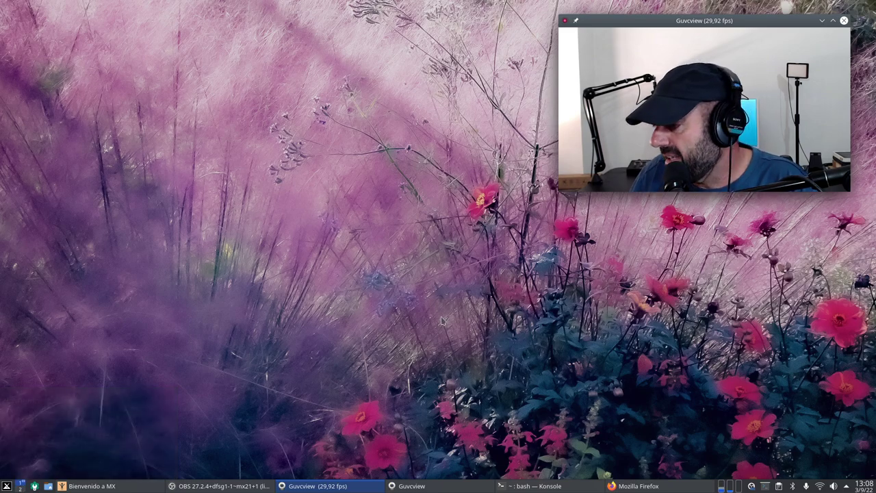
# Step: Nudge the webcam window, reopen the application launcher and review its bundled applications by category, including Internet and Multimedia
pyautogui.moveTo(712, 28)
pyautogui.mouseDown()
pyautogui.moveTo(453, 170)
pyautogui.moveTo(617, 69)
pyautogui.moveTo(702, 29)
pyautogui.mouseUp()
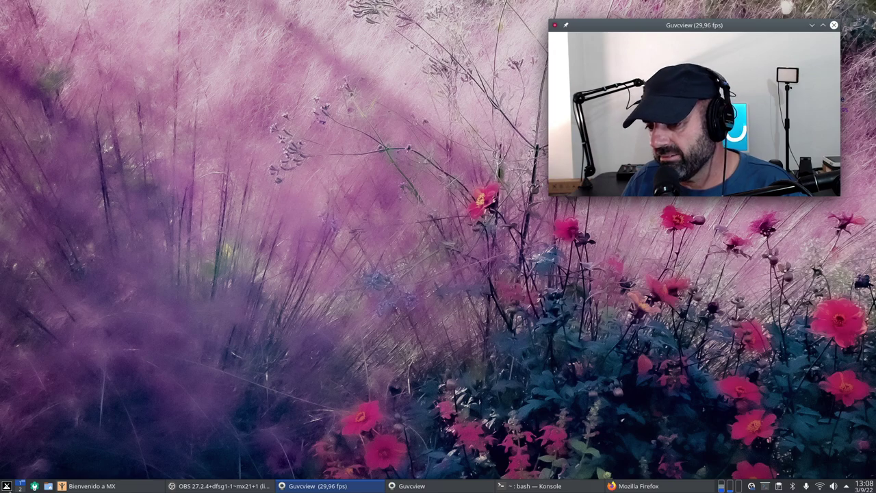
pyautogui.click(7, 486)
pyautogui.moveTo(72, 270)
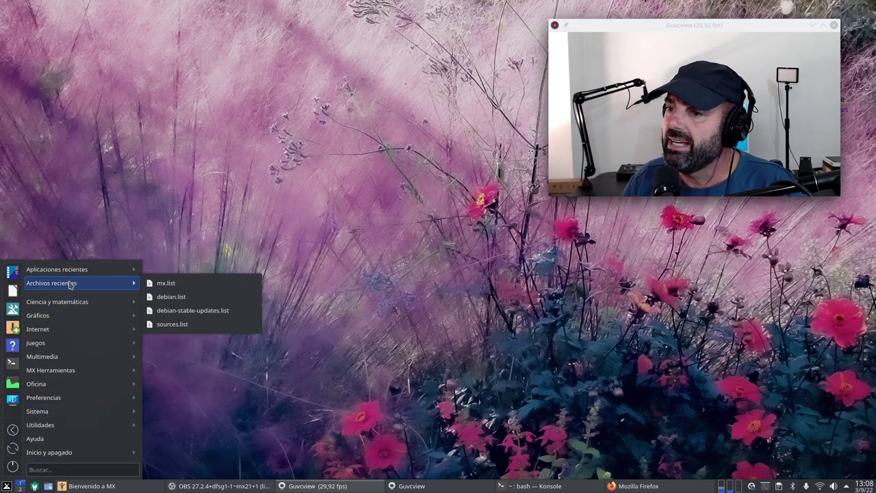
pyautogui.moveTo(69, 305)
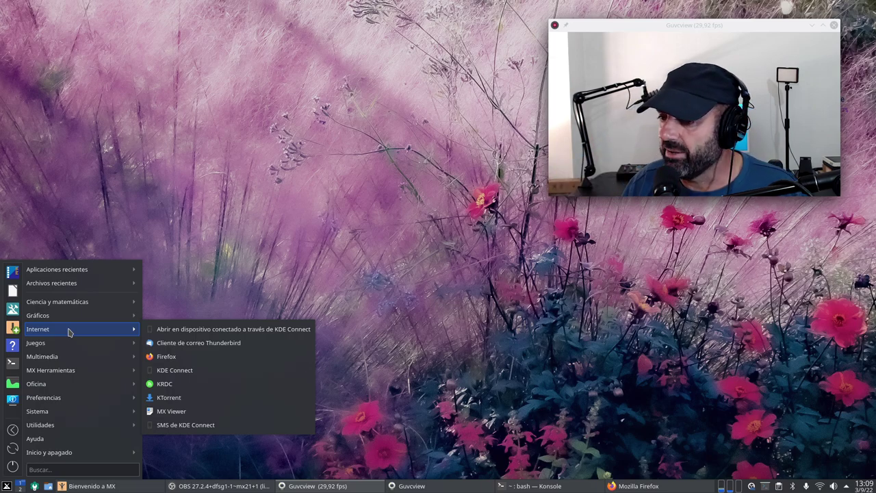
pyautogui.moveTo(67, 346)
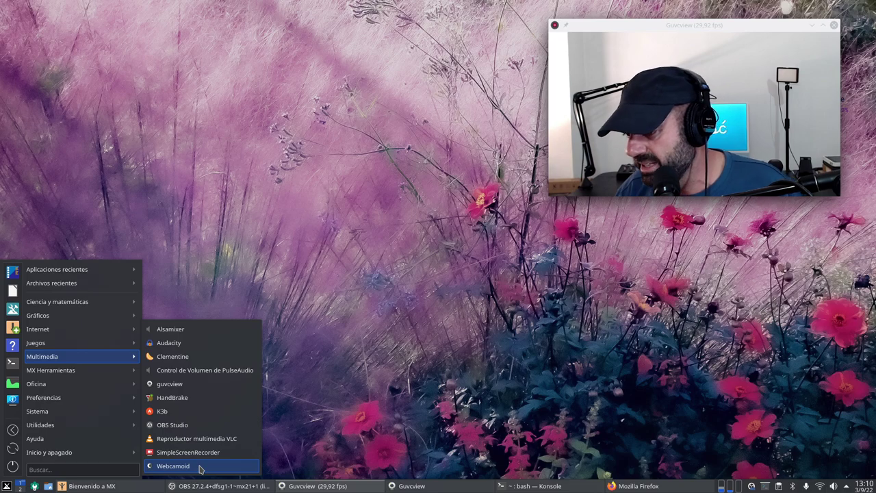
pyautogui.moveTo(77, 371)
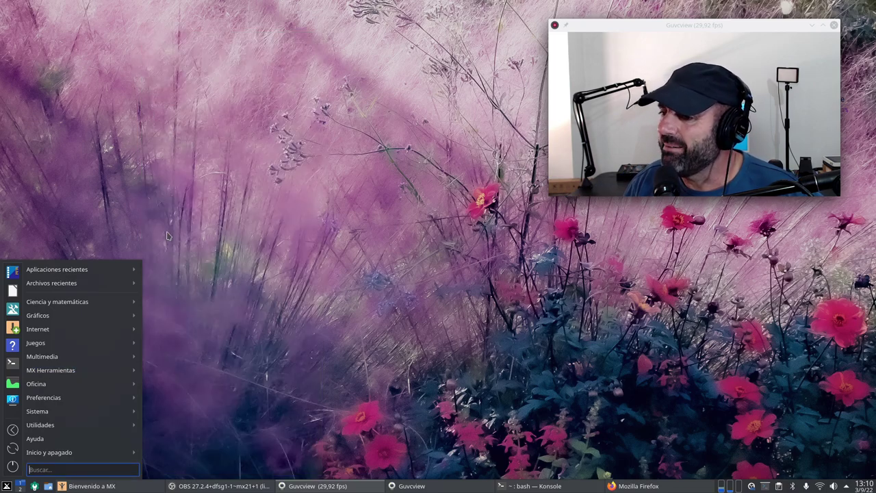
# Step: Review the launcher's MX Herramientas, Oficina, Preferencias, Utilidades and Inicio y apagado categories
pyautogui.moveTo(108, 370)
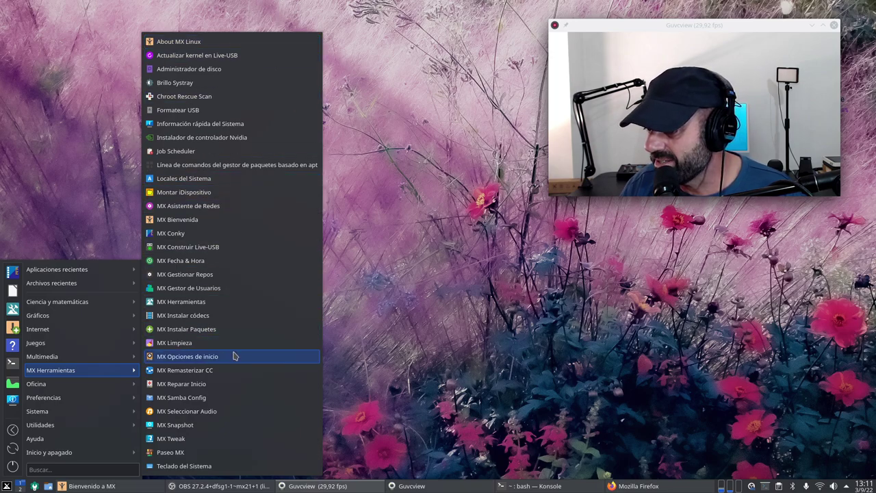
pyautogui.moveTo(63, 386)
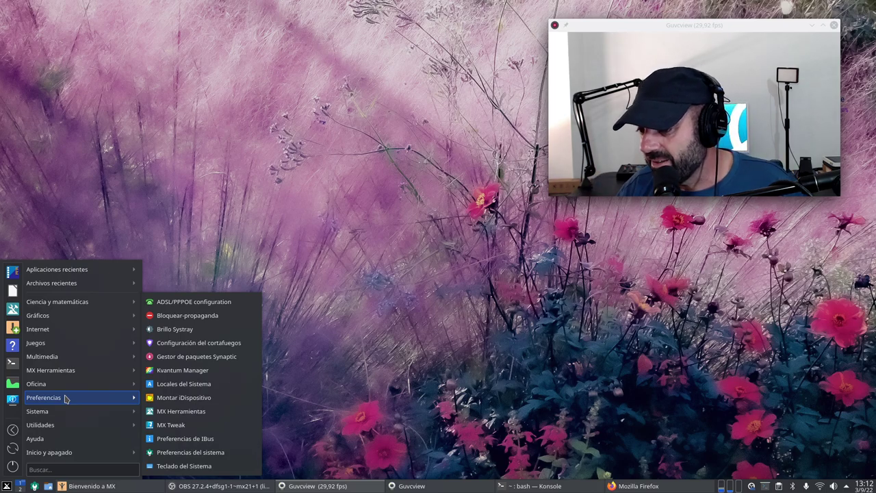
pyautogui.moveTo(33, 419)
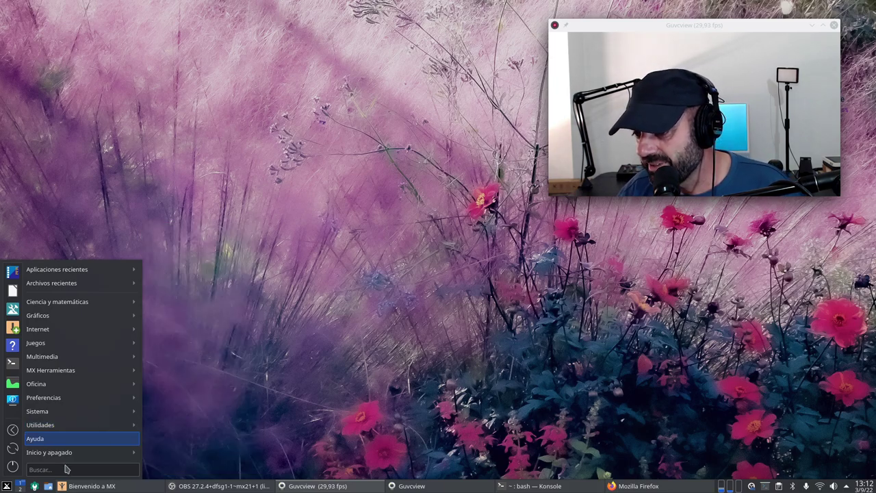
pyautogui.moveTo(75, 457)
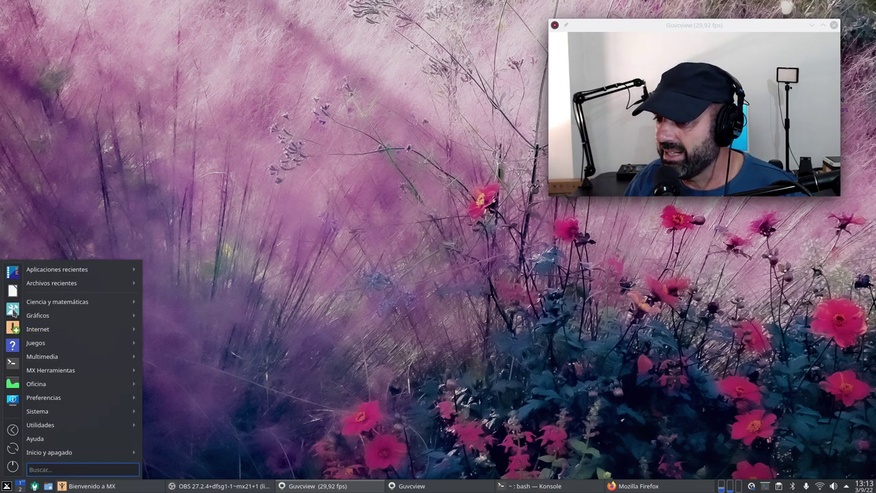
# Step: Open MX Herramientas as a non-maximized window, enlarge it to show all tool groups, and move the webcam window off the tool list
pyautogui.click(13, 309)
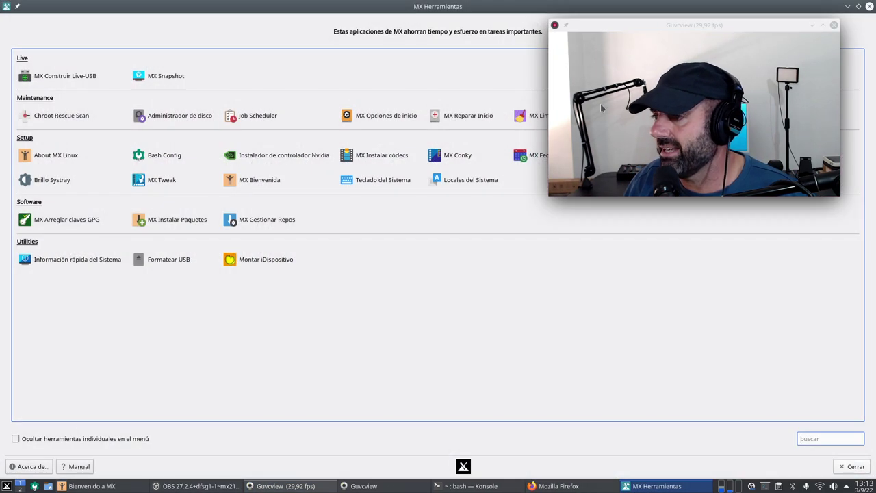
pyautogui.click(859, 6)
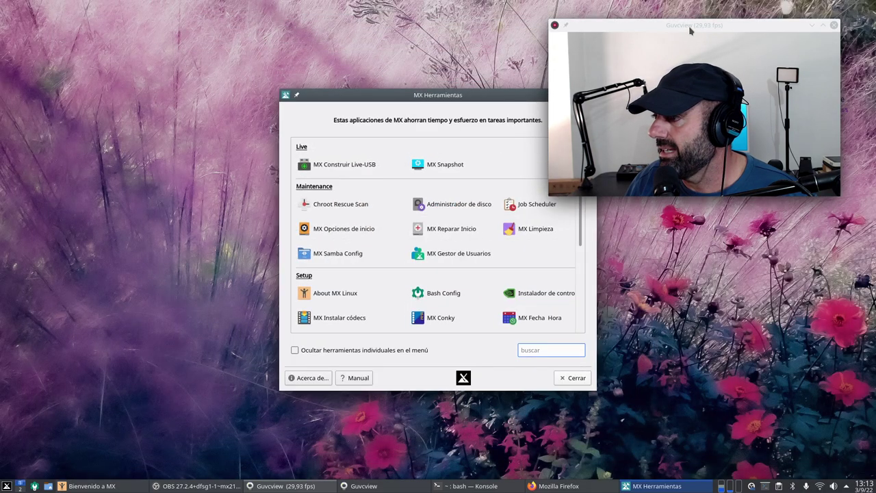
pyautogui.moveTo(689, 28); pyautogui.dragTo(701, 260)
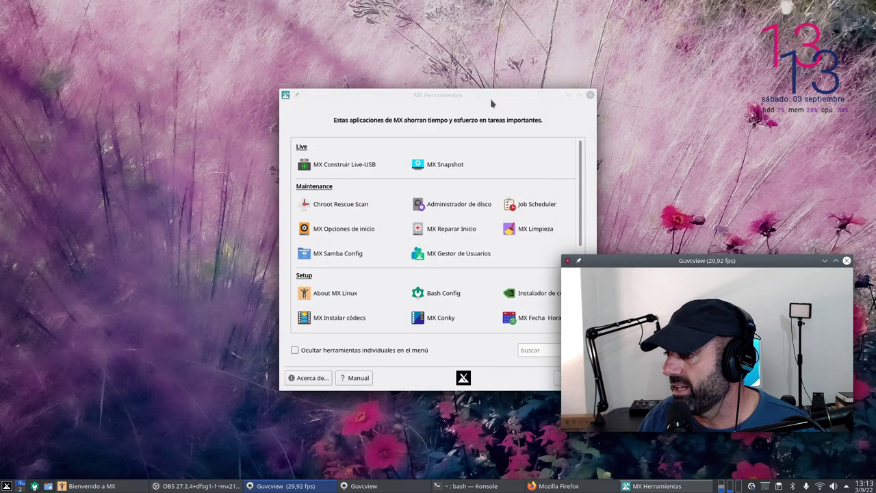
pyautogui.moveTo(491, 102); pyautogui.dragTo(246, 24)
pyautogui.moveTo(348, 313); pyautogui.dragTo(698, 430)
pyautogui.moveTo(720, 263); pyautogui.dragTo(711, 295)
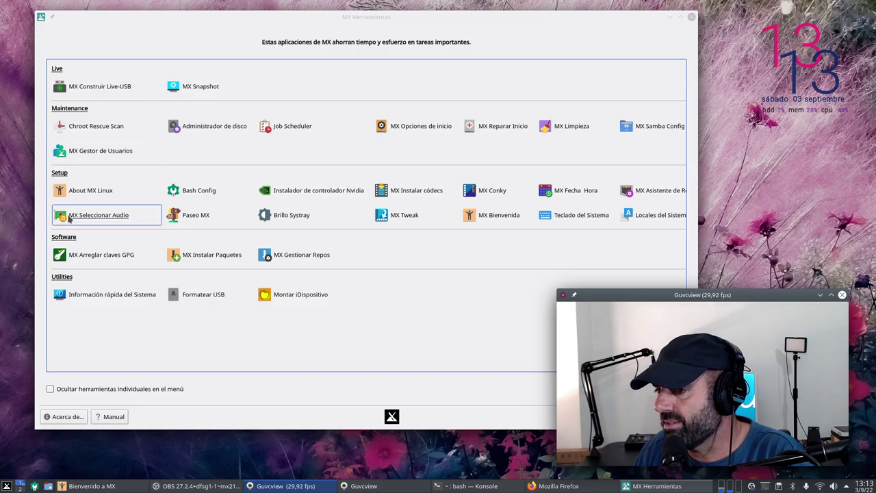
# Step: Start MX Instalar códecs from MX Herramientas and authenticate with the account password
pyautogui.click(423, 195)
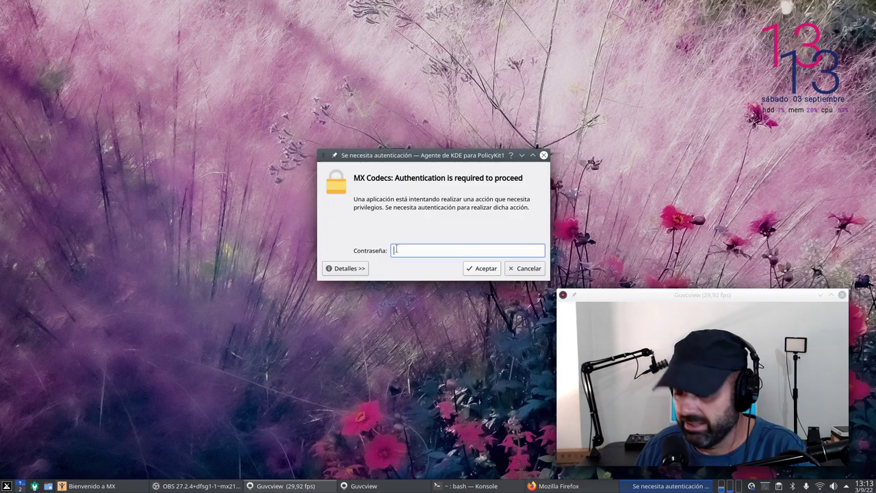
pyautogui.write('*******')
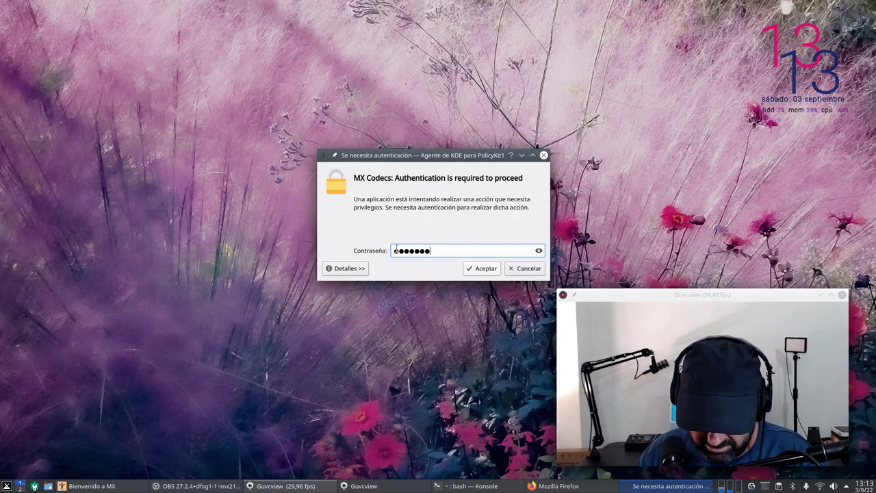
pyautogui.write('***')
pyautogui.press('Return')
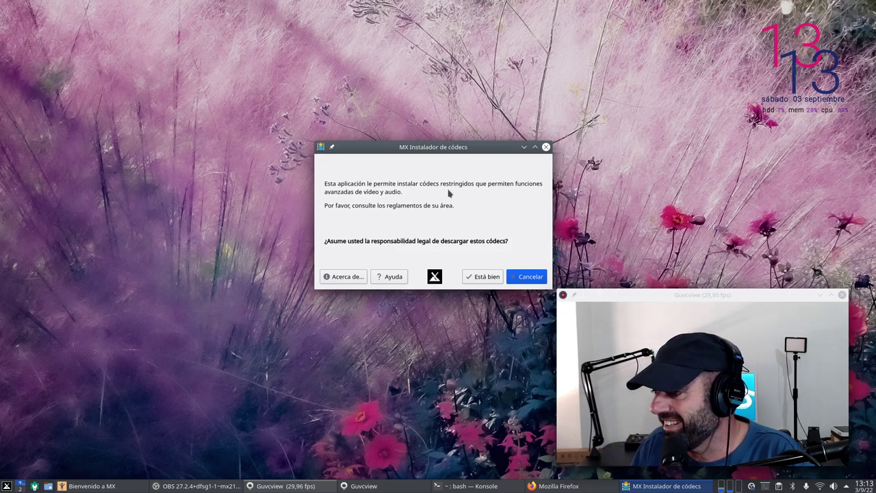
# Step: Move the codec installer aside, accept the legal responsibility to download and install the restricted codecs, and dismiss the completion message
pyautogui.moveTo(467, 148); pyautogui.dragTo(359, 121)
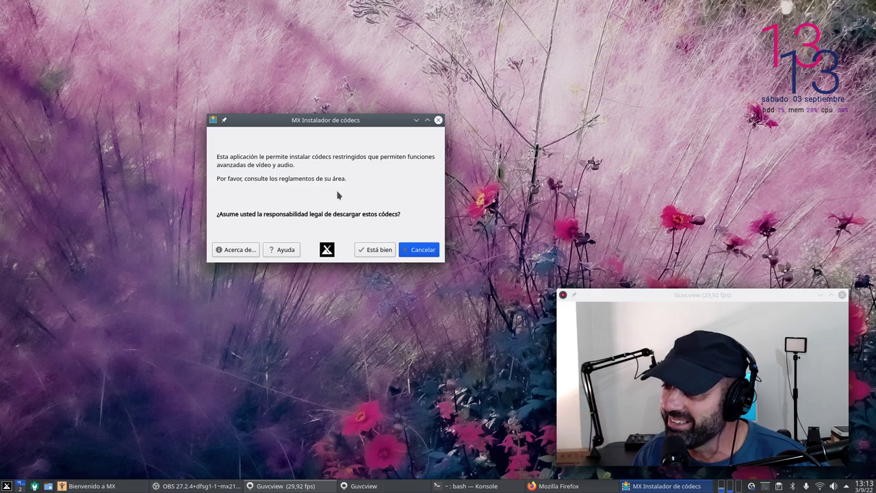
pyautogui.moveTo(328, 123); pyautogui.dragTo(273, 68)
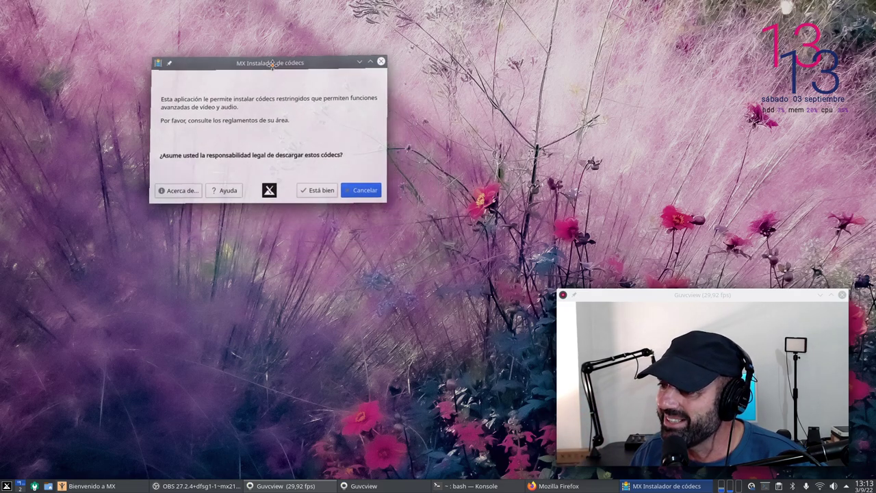
pyautogui.click(331, 195)
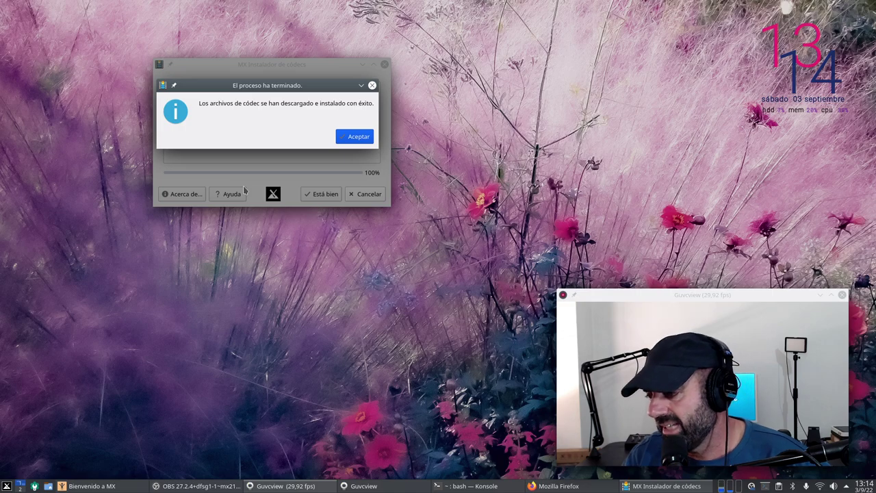
pyautogui.click(358, 136)
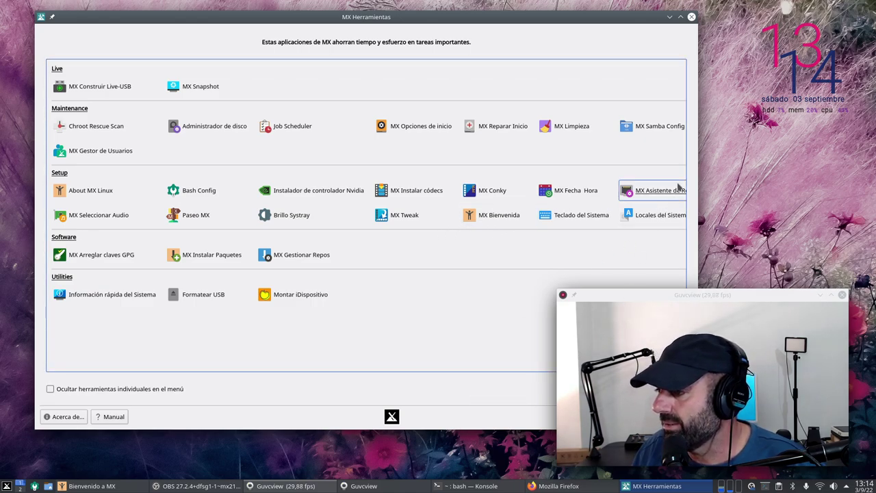
# Step: Maximize MX Herramientas, open MX Tweak and examine the Plasma panel location choices without changing them
pyautogui.click(680, 17)
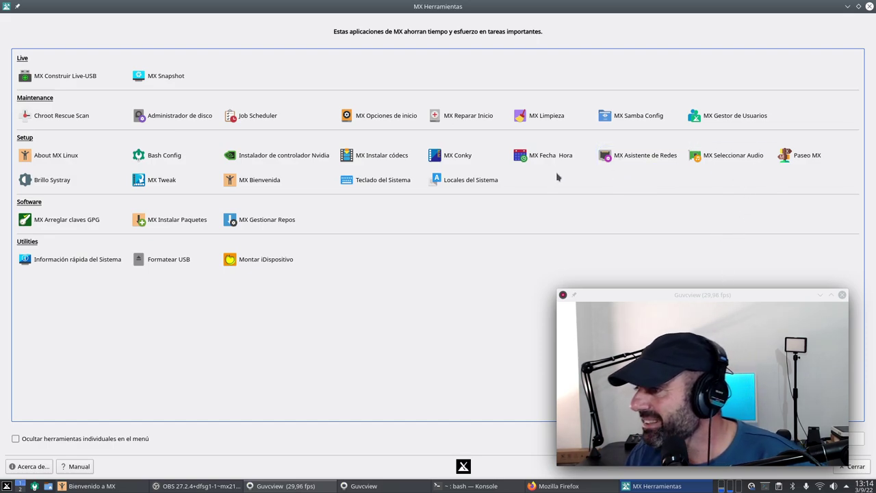
pyautogui.click(162, 185)
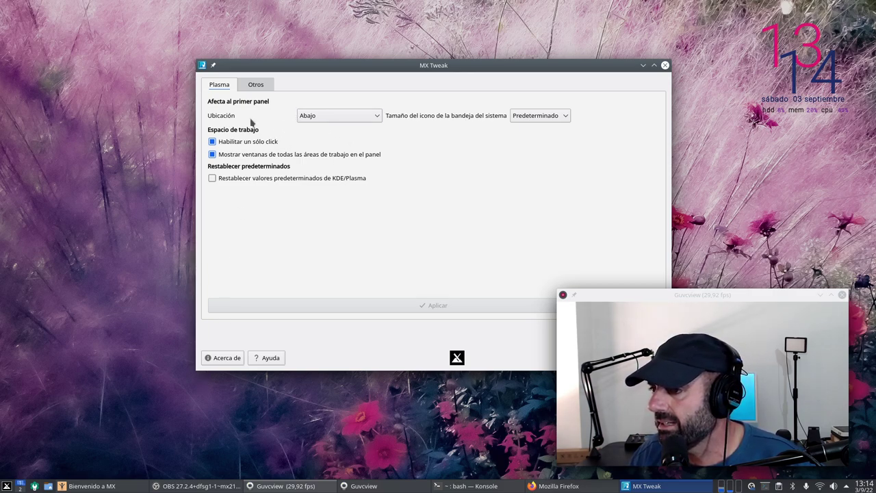
pyautogui.click(323, 118)
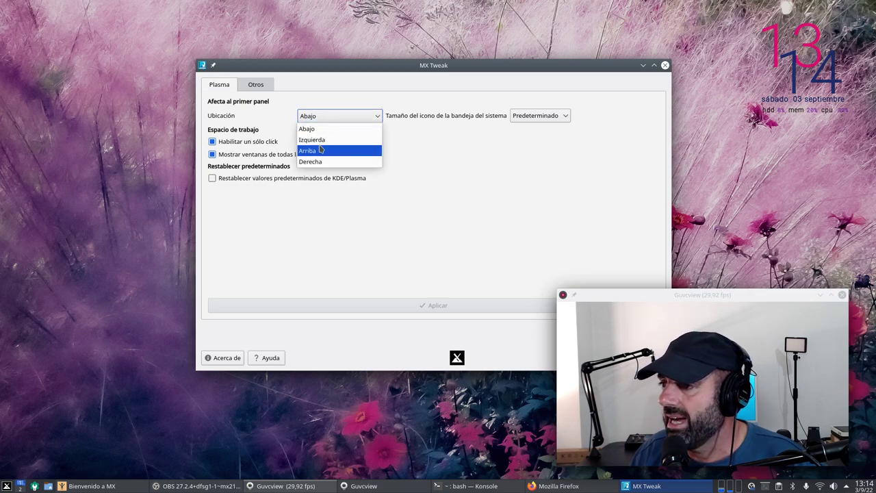
pyautogui.click(293, 226)
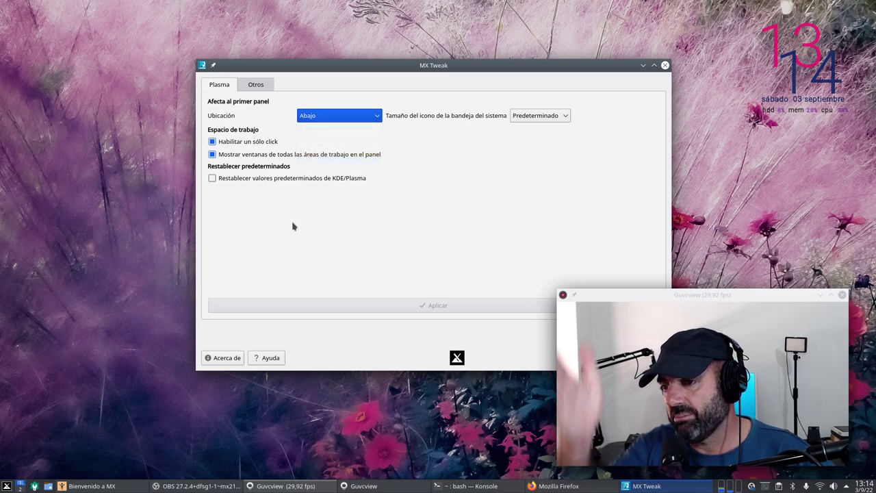
pyautogui.moveTo(205, 490)
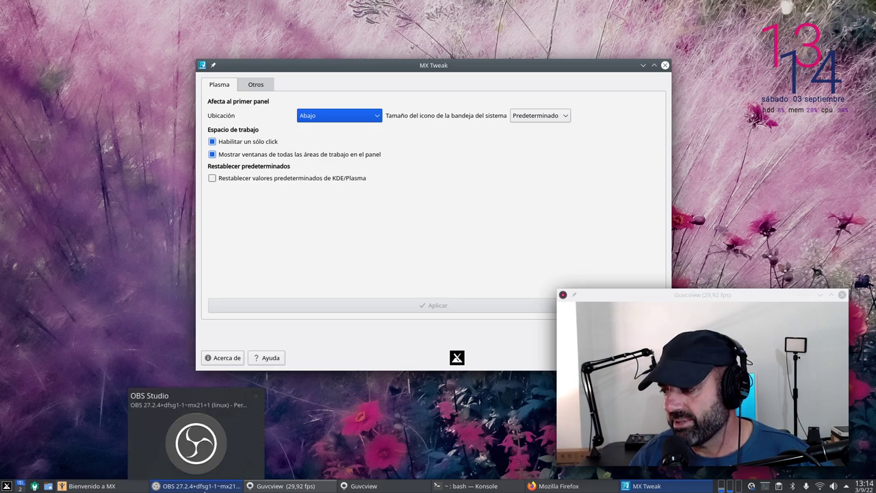
# Step: Examine the Otros and Plasma settings in MX Tweak, move its window clear of the webcam and close it
pyautogui.click(257, 85)
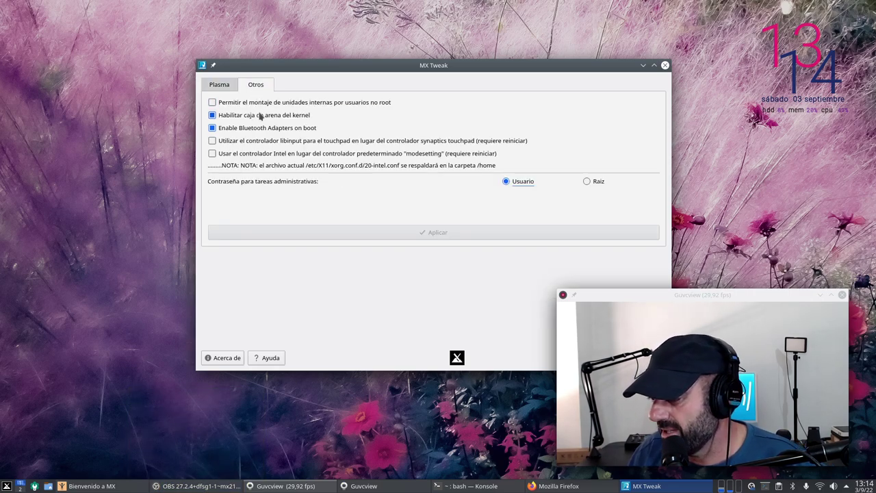
pyautogui.click(220, 85)
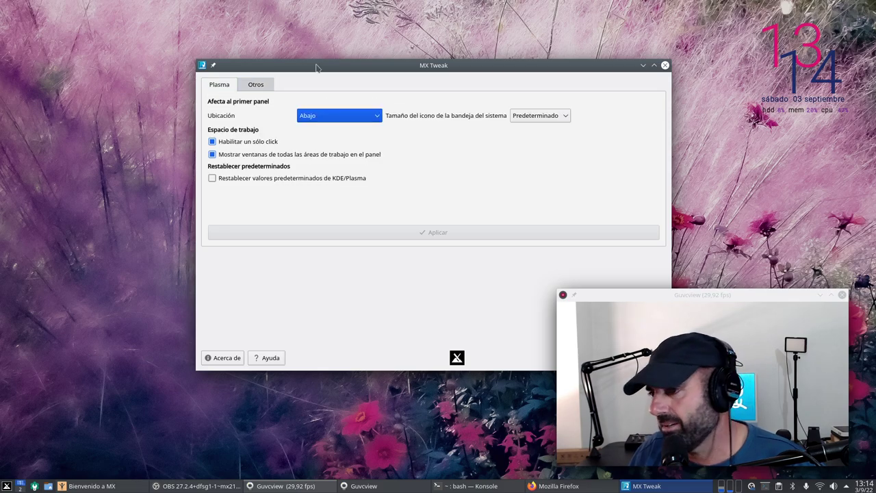
pyautogui.moveTo(316, 67); pyautogui.dragTo(238, 16)
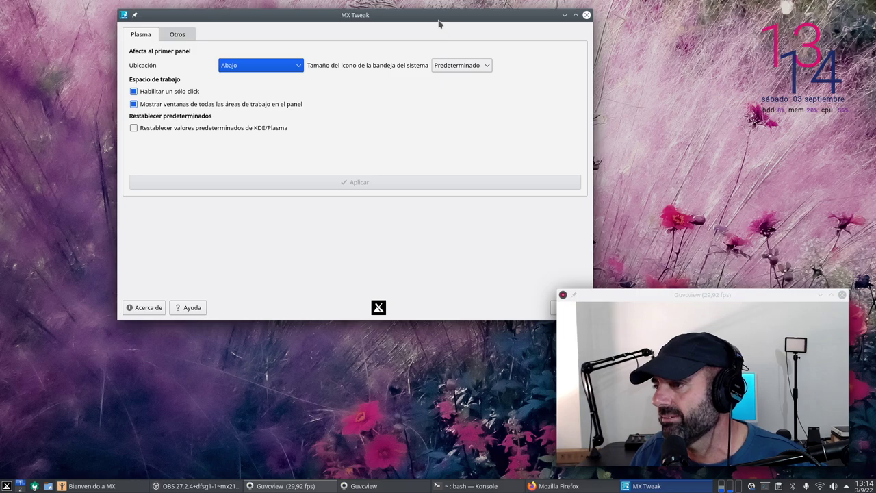
pyautogui.moveTo(440, 24); pyautogui.dragTo(342, 20)
pyautogui.click(471, 299)
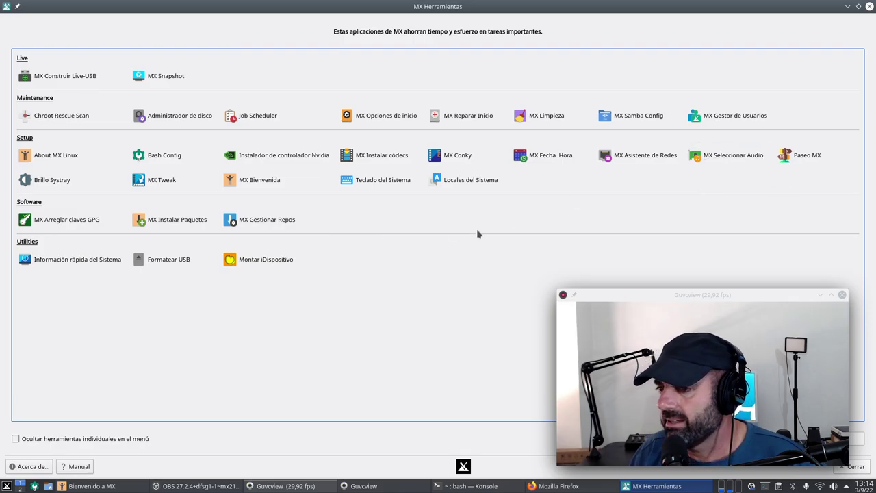
# Step: Check the sound card selection in MX Seleccionar Audio and the hardware report in Información rápida del Sistema, closing each tool
pyautogui.click(723, 162)
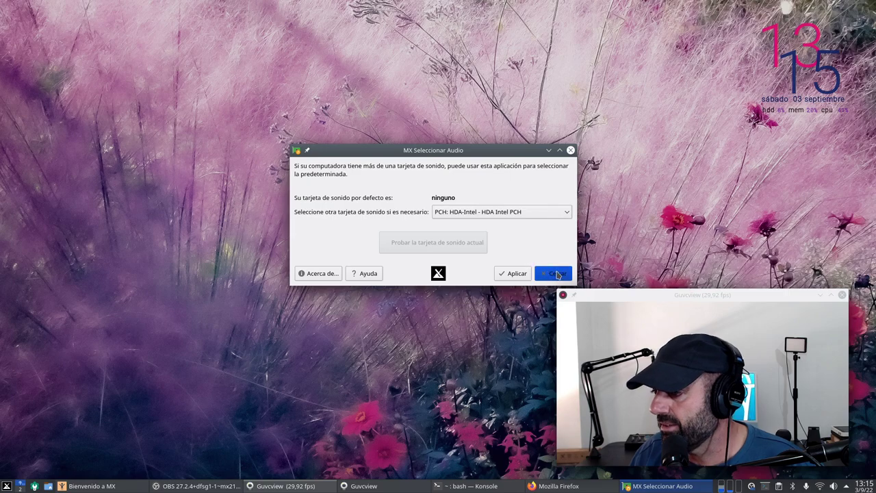
pyautogui.click(558, 274)
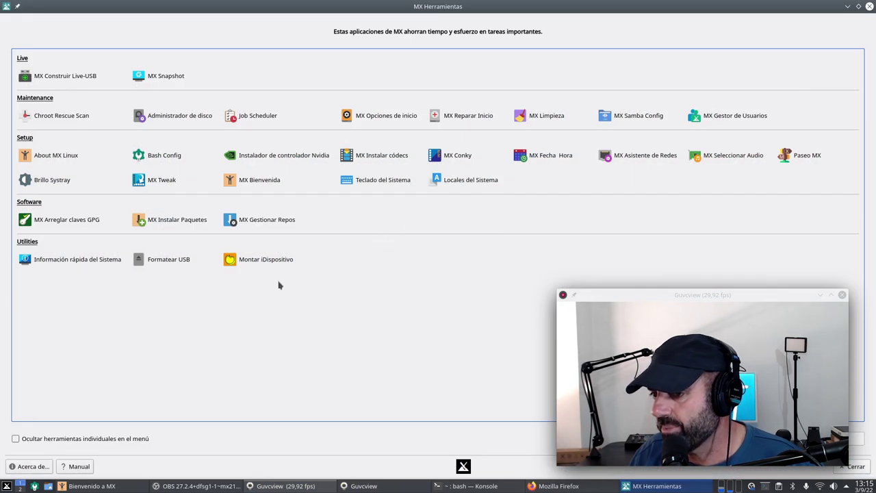
pyautogui.click(109, 260)
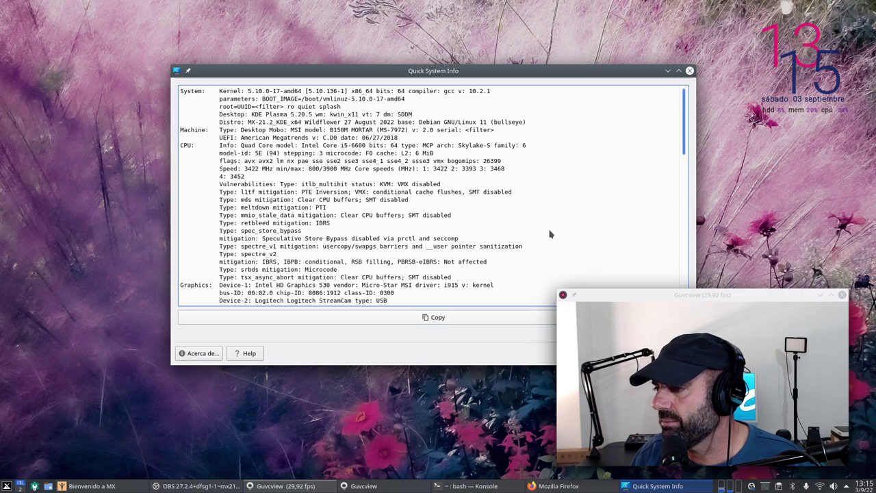
pyautogui.moveTo(550, 80); pyautogui.dragTo(402, 62)
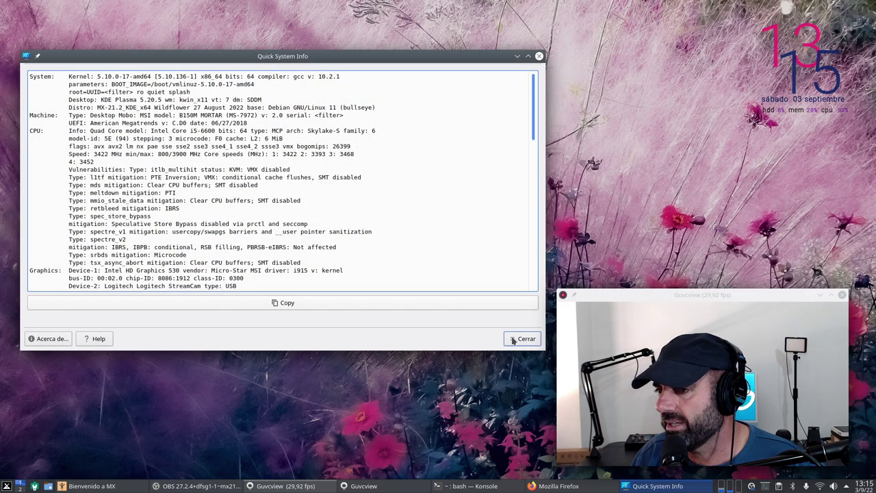
pyautogui.click(524, 336)
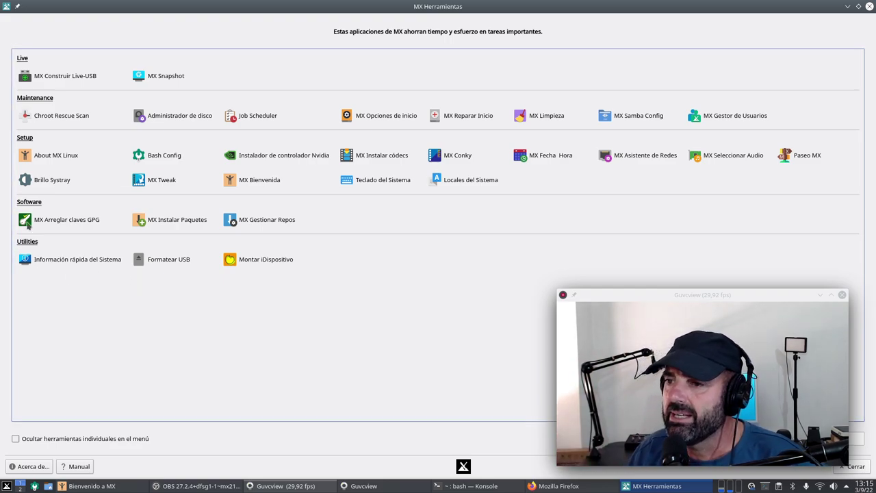
# Step: Launch the Brillo Systray brightness applet from the Setup tools
pyautogui.click(63, 181)
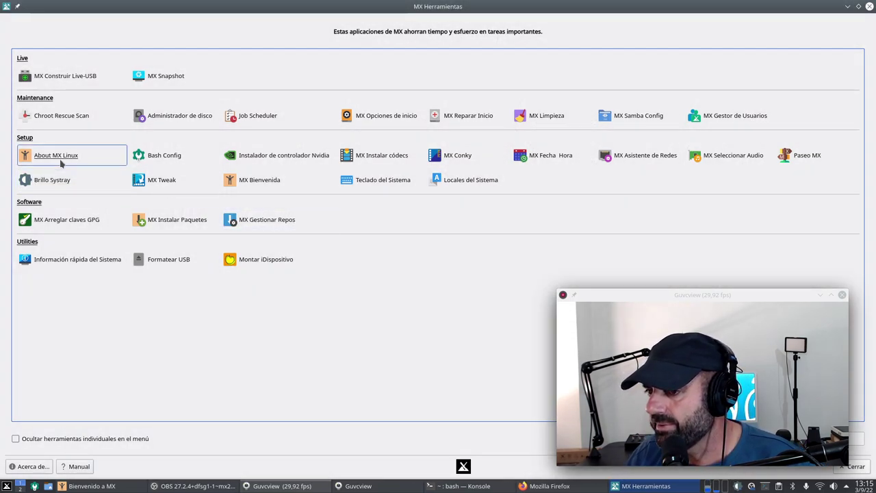
pyautogui.click(61, 181)
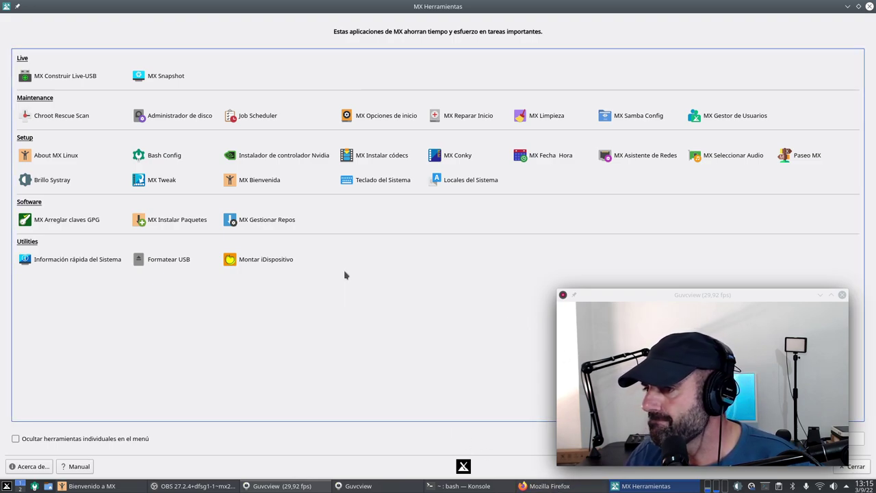
# Step: Start MX Opciones de inicio from the Maintenance tools and authenticate with the account password
pyautogui.click(397, 116)
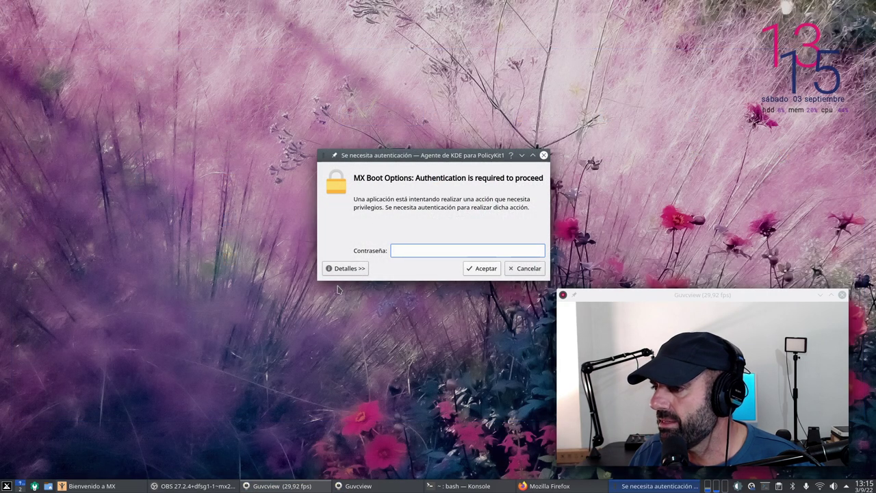
pyautogui.write('••••••')
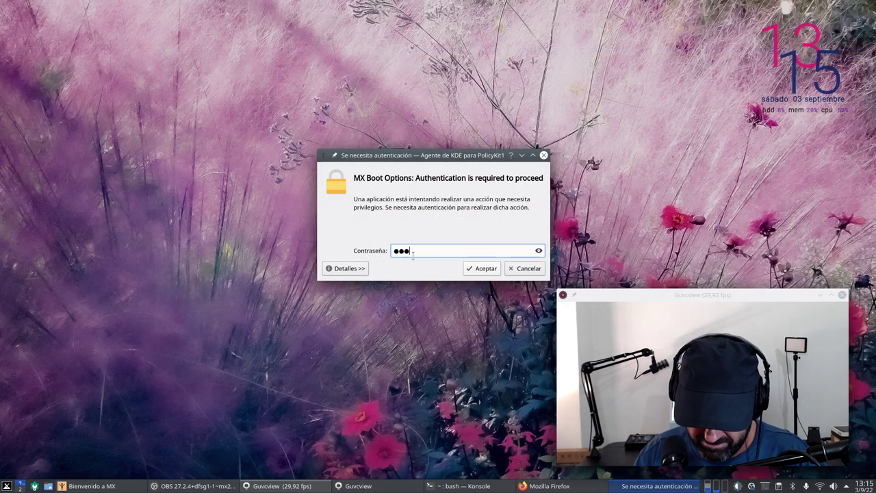
pyautogui.write('••••••')
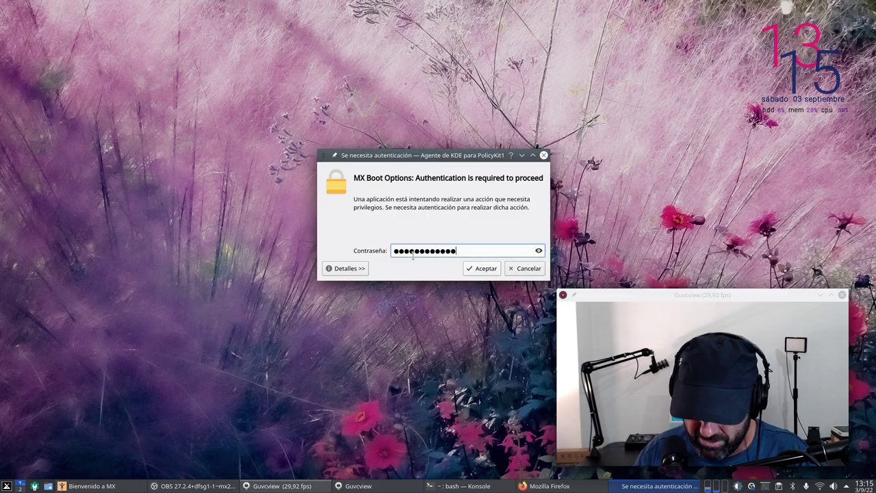
pyautogui.press('Return')
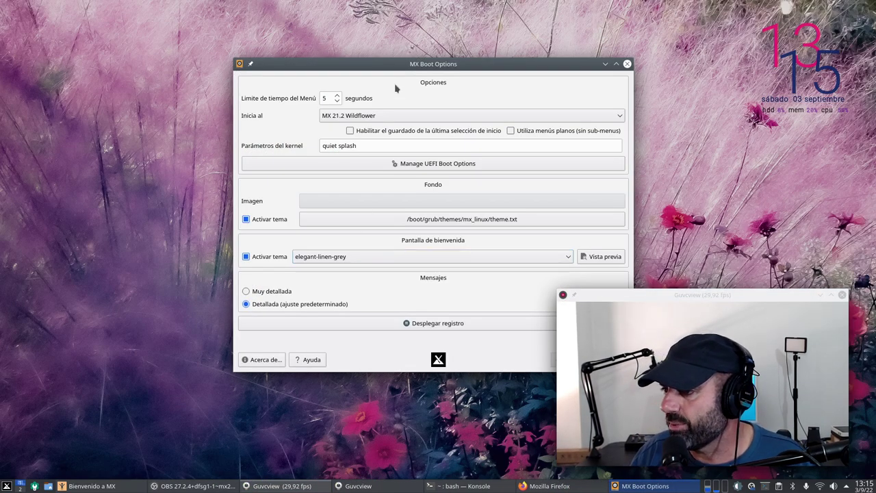
# Step: Move the MX Boot Options window clear of the webcam, examine its boot, theme and message settings, and close it
pyautogui.moveTo(405, 67); pyautogui.dragTo(252, 39)
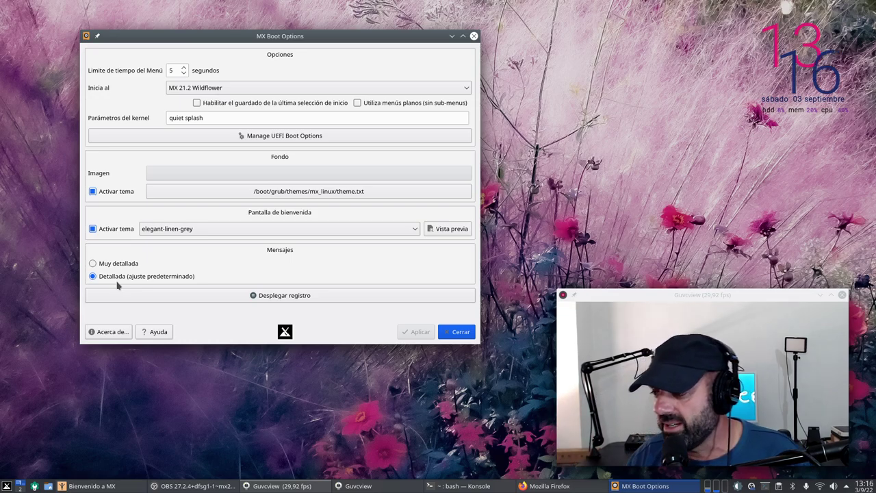
pyautogui.click(207, 122)
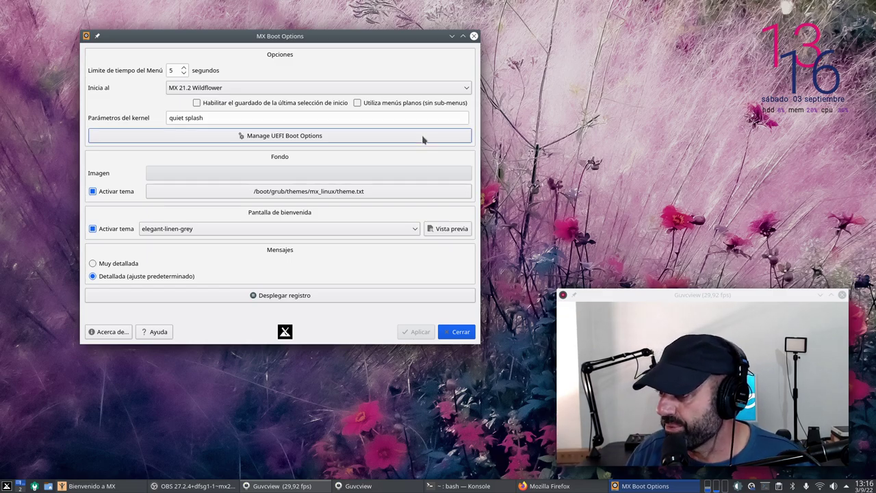
pyautogui.click(454, 332)
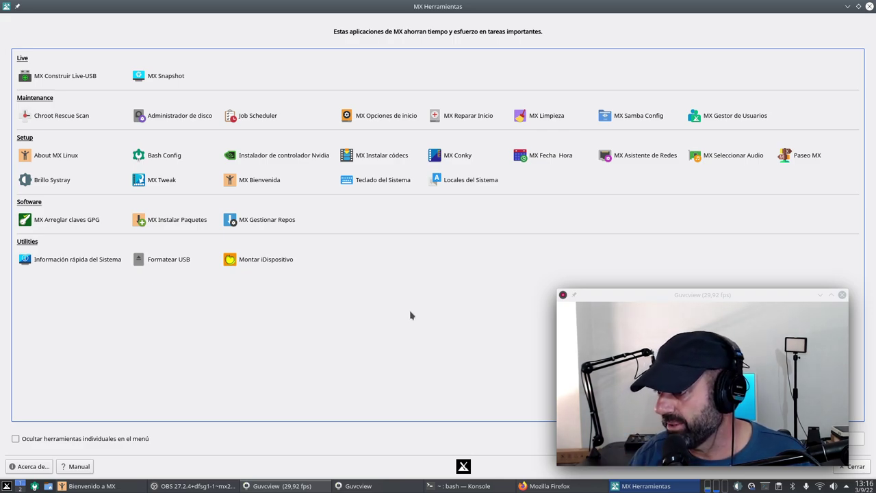
# Step: Check the available file system formats in the Formatear USB utility, close it and close MX Herramientas
pyautogui.click(181, 258)
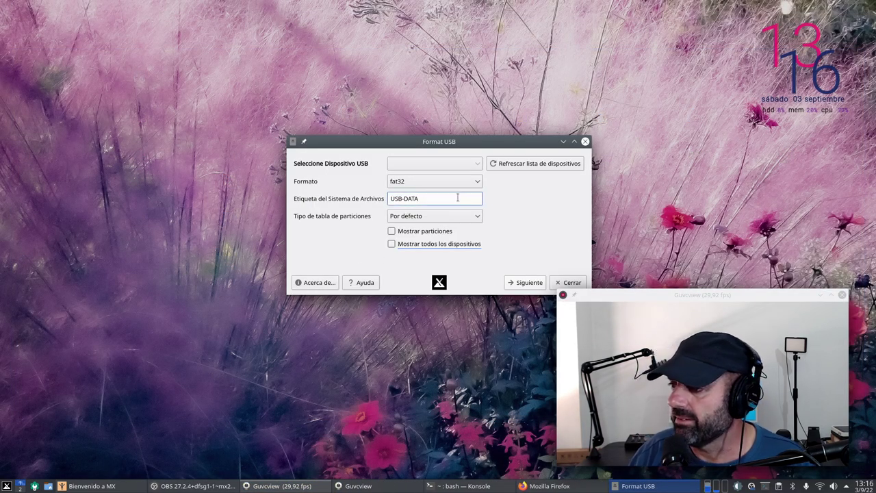
pyautogui.click(444, 182)
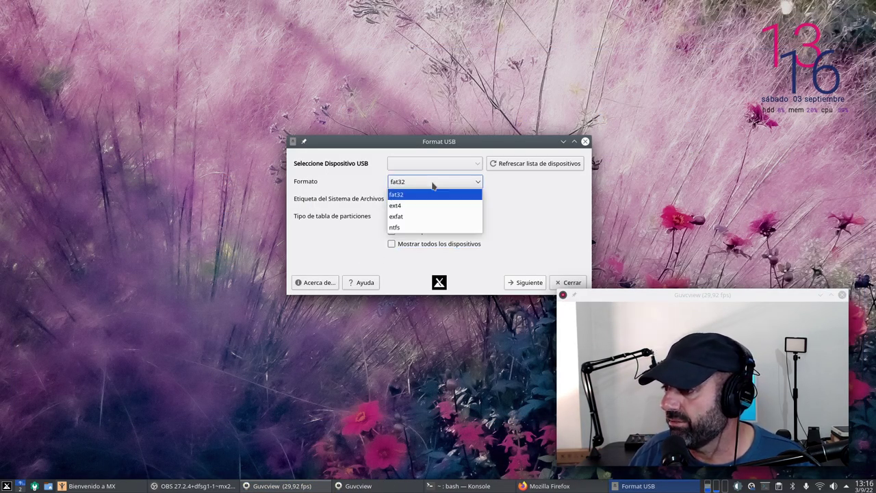
pyautogui.click(327, 255)
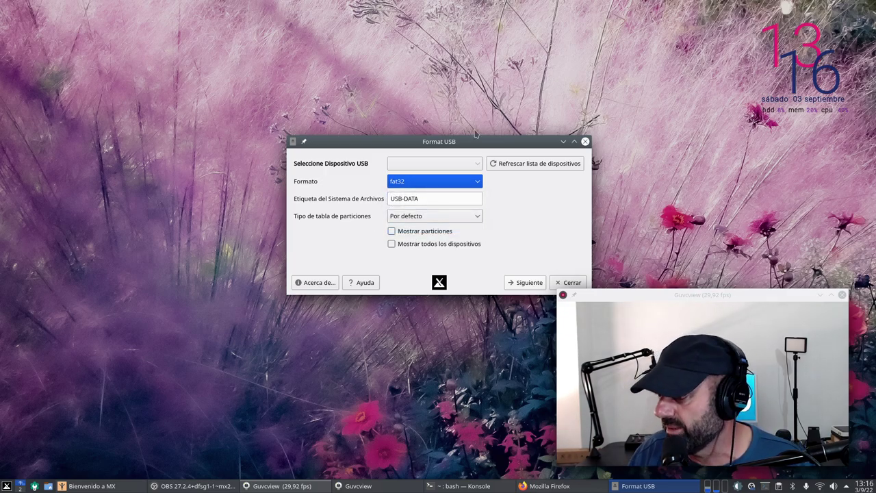
pyautogui.moveTo(474, 141); pyautogui.dragTo(335, 110)
pyautogui.click(428, 251)
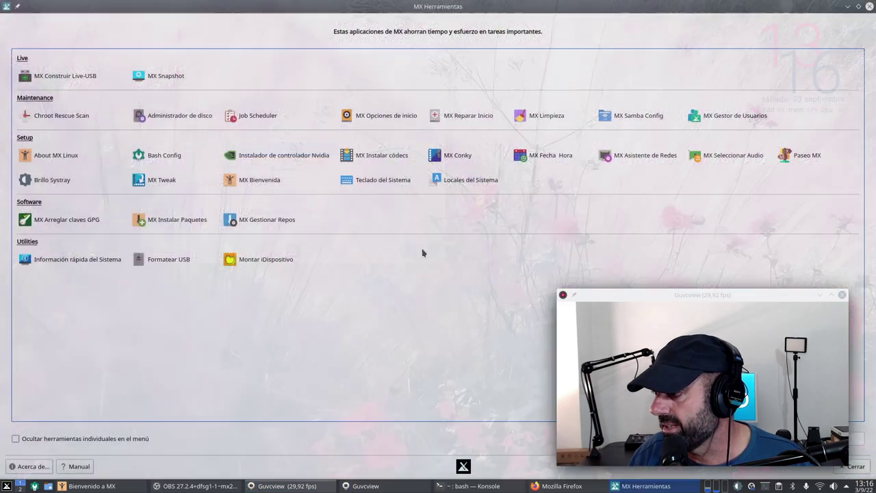
pyautogui.click(869, 6)
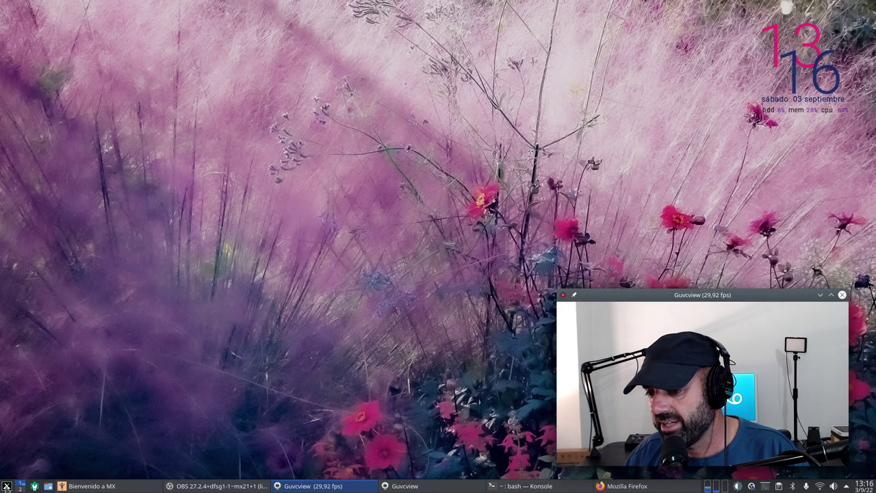
# Step: Launch the MX package installer from the application launcher and authenticate with the account password
pyautogui.click(7, 486)
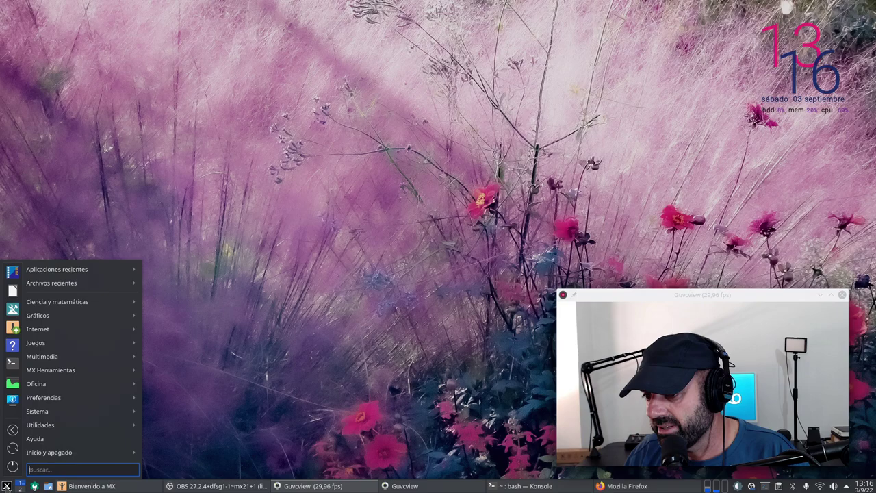
pyautogui.click(14, 329)
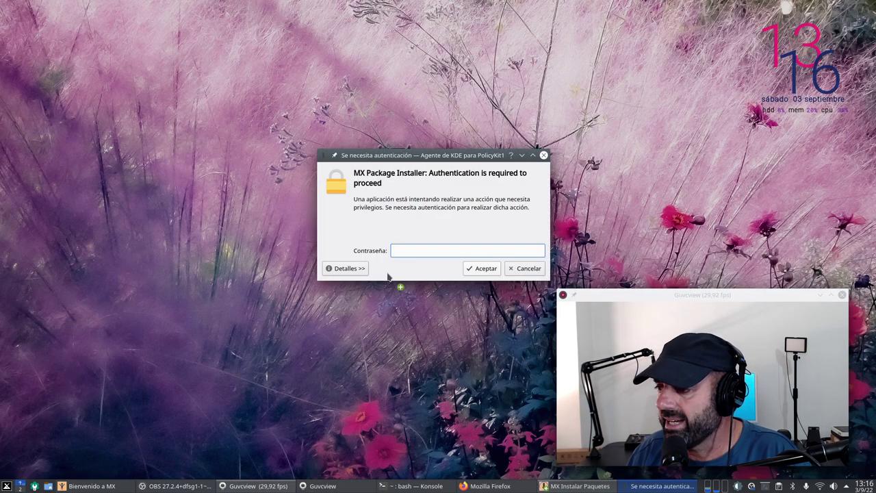
pyautogui.write('●')
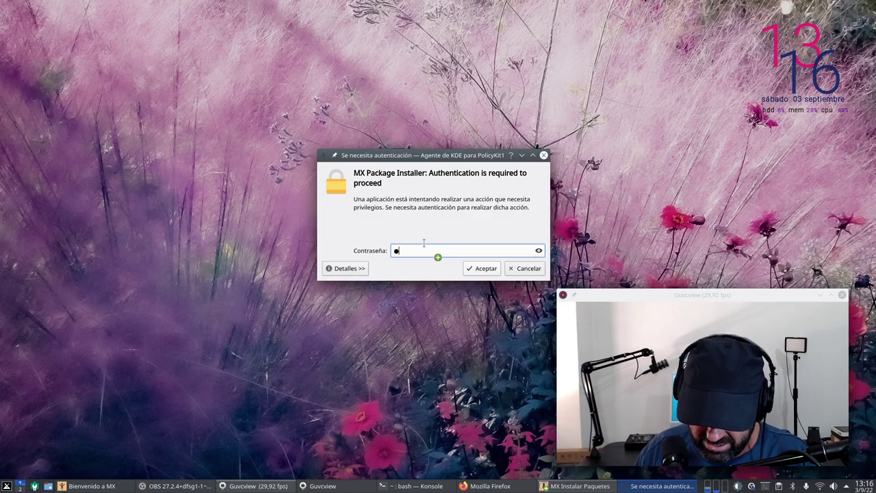
pyautogui.write('●●●●●●●●●●')
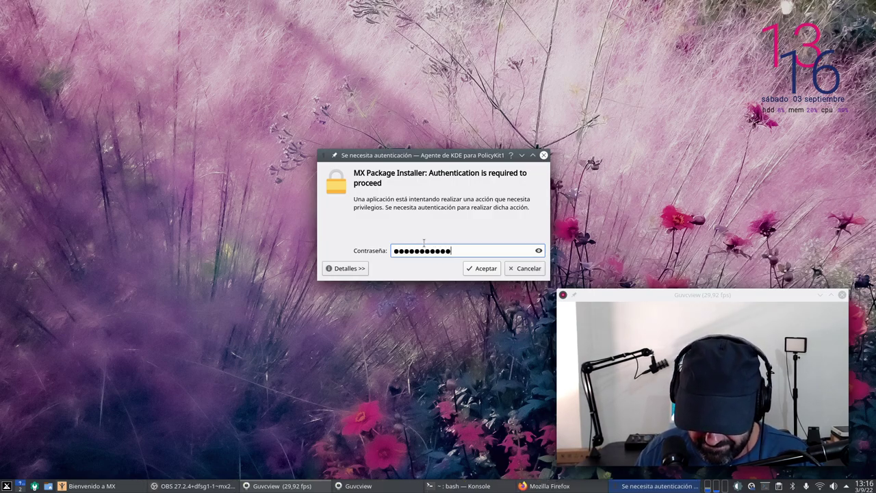
pyautogui.write('●')
pyautogui.press('Return')
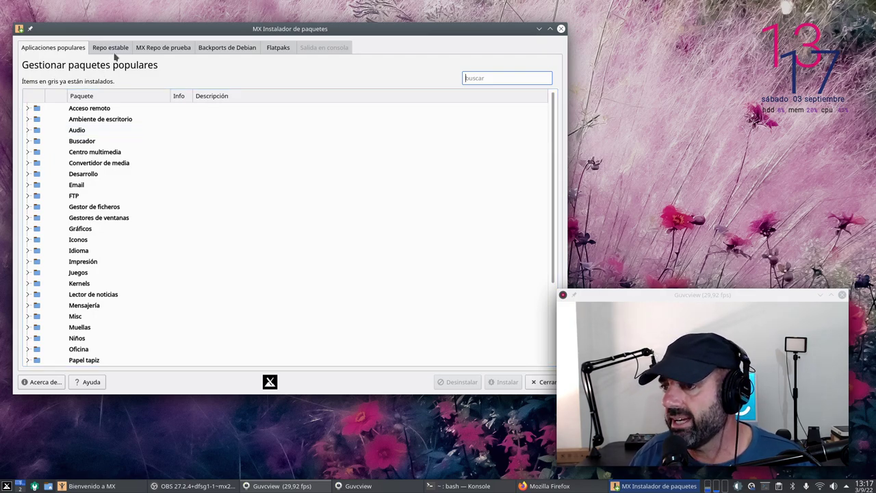
# Step: Examine the Kernels category among the popular applications and the package list of the stable repository
pyautogui.click(27, 284)
pyautogui.scroll(-3, 209, 226)
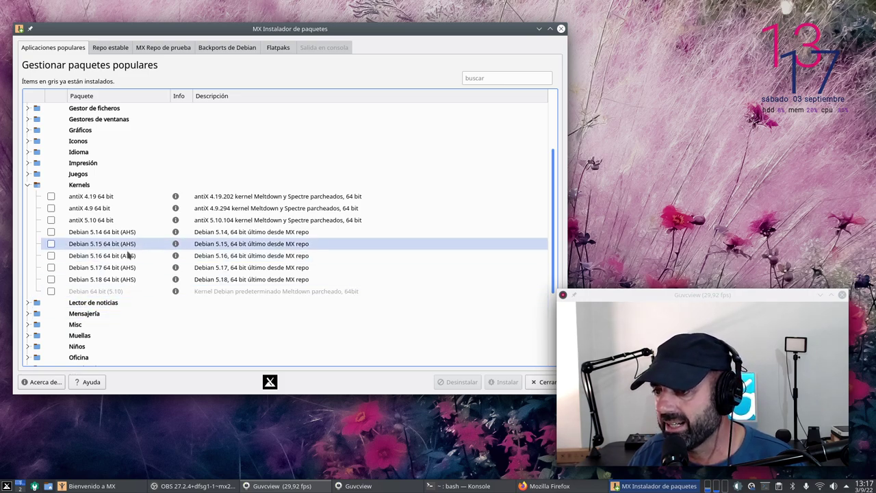
pyautogui.click(27, 185)
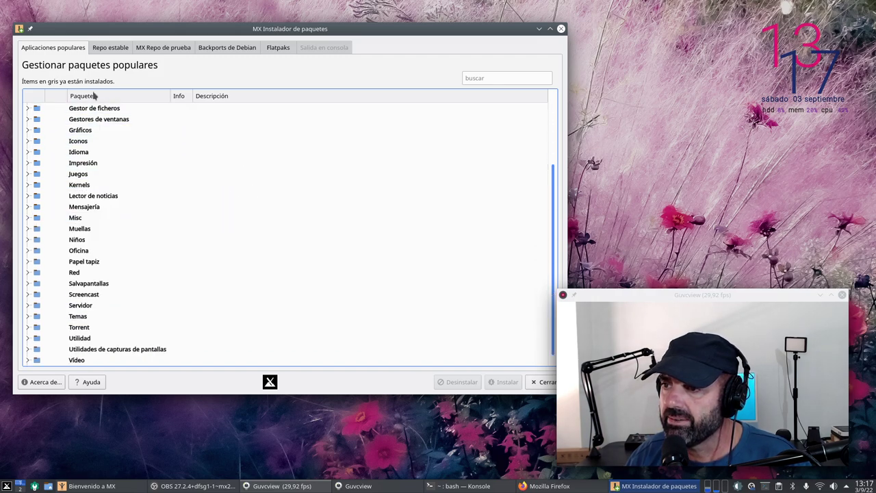
pyautogui.click(108, 48)
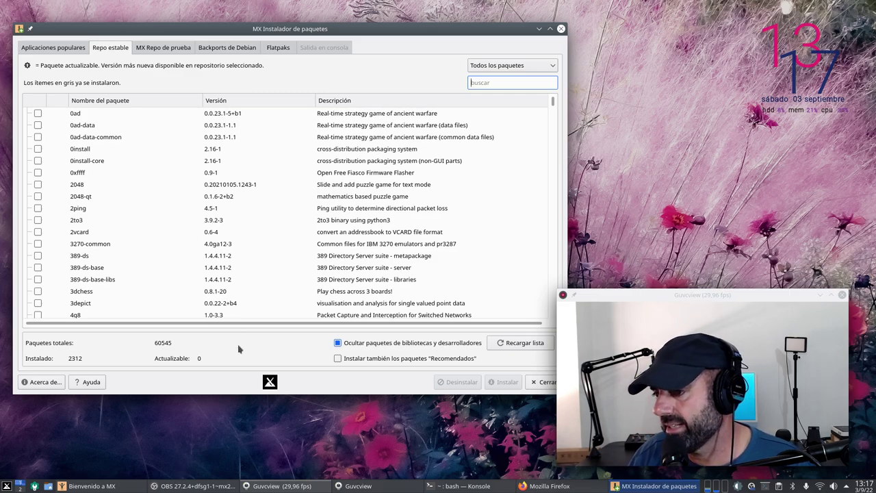
pyautogui.moveTo(553, 103)
pyautogui.mouseDown()
pyautogui.moveTo(554, 157)
pyautogui.moveTo(555, 104)
pyautogui.mouseUp()
# Step: Examine the package lists of the MX test repository and Debian Backports, dismissing their warnings
pyautogui.click(164, 47)
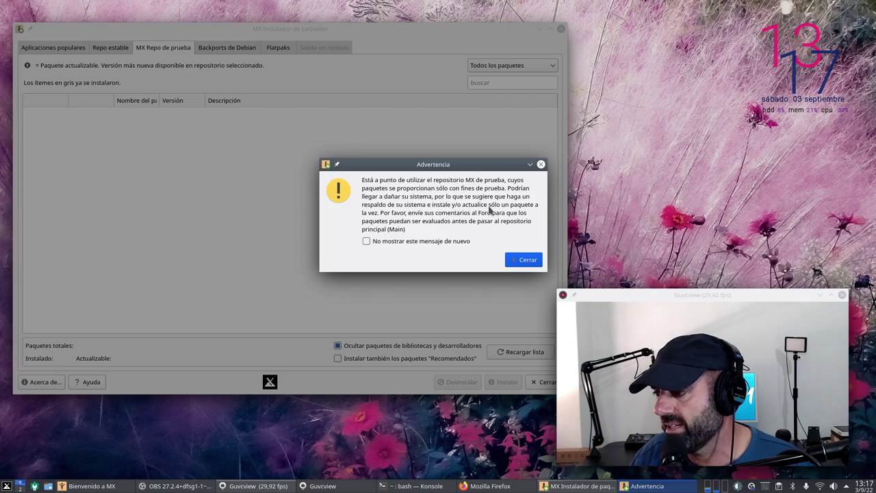
pyautogui.click(523, 259)
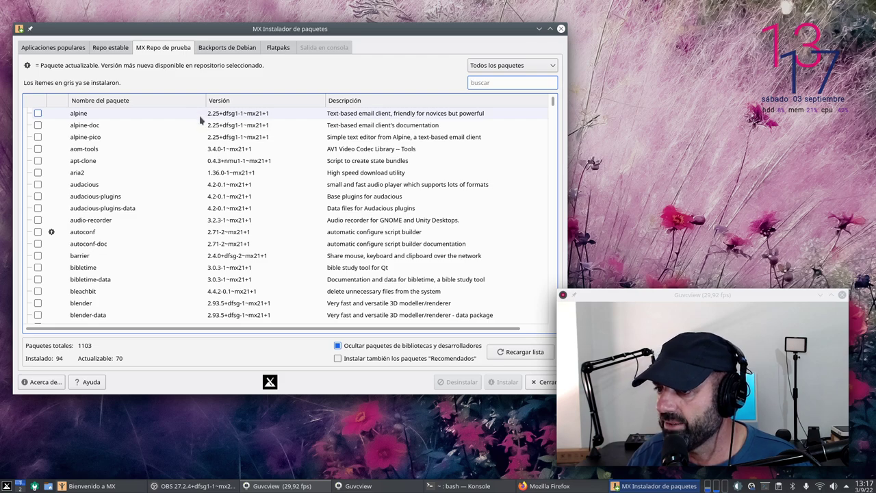
pyautogui.moveTo(201, 119)
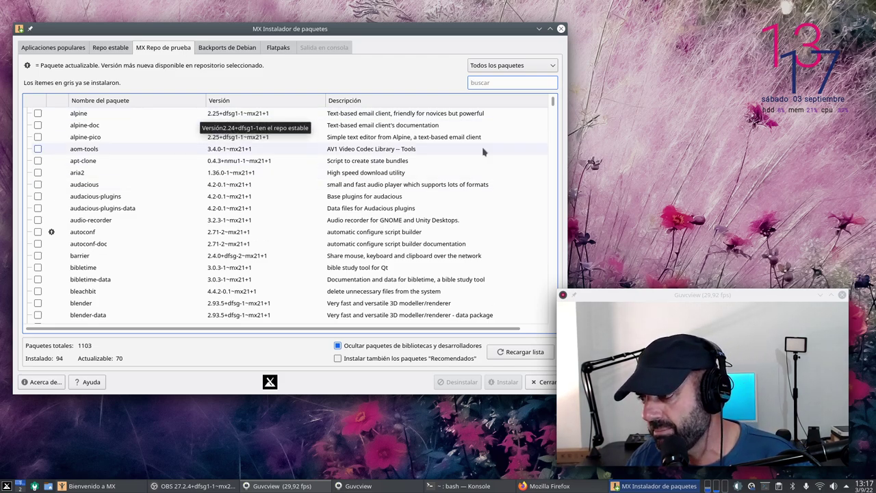
pyautogui.click(556, 147)
pyautogui.moveTo(556, 147); pyautogui.dragTo(205, 63)
pyautogui.click(221, 49)
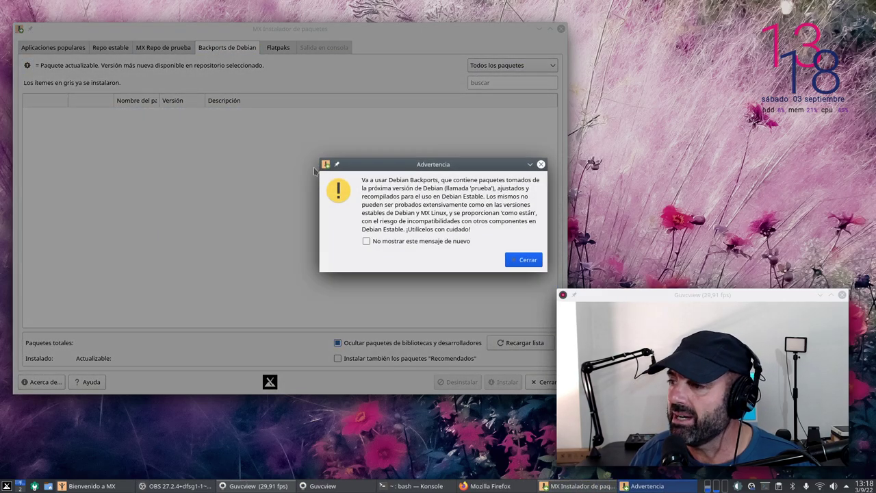
pyautogui.click(514, 255)
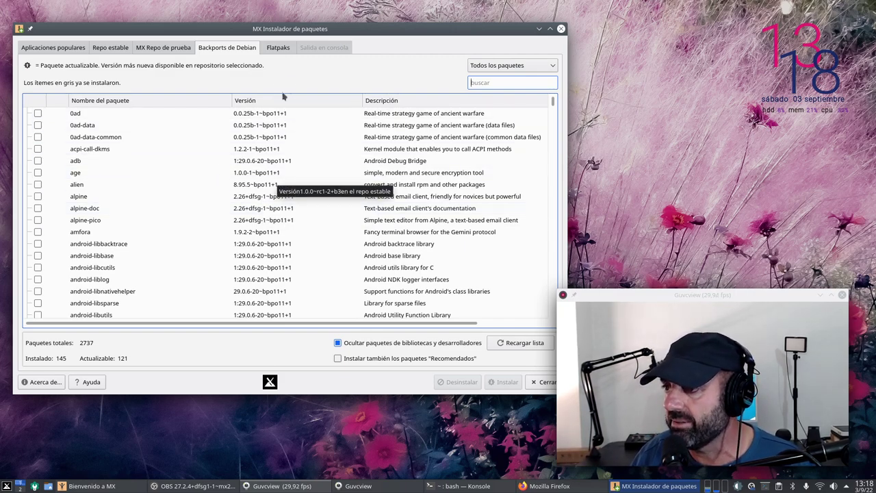
# Step: Load the Flatpaks list, dismissing the warning and authenticating with the account password, and browse the flathub apps
pyautogui.click(274, 49)
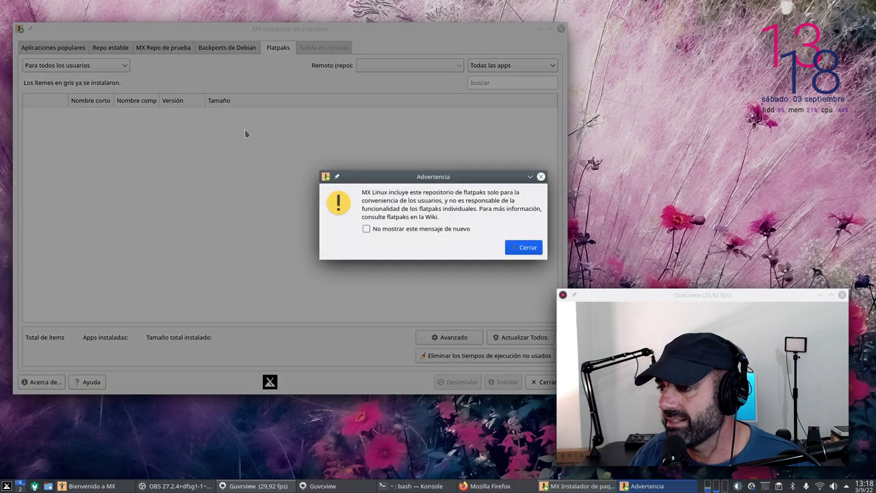
pyautogui.click(522, 247)
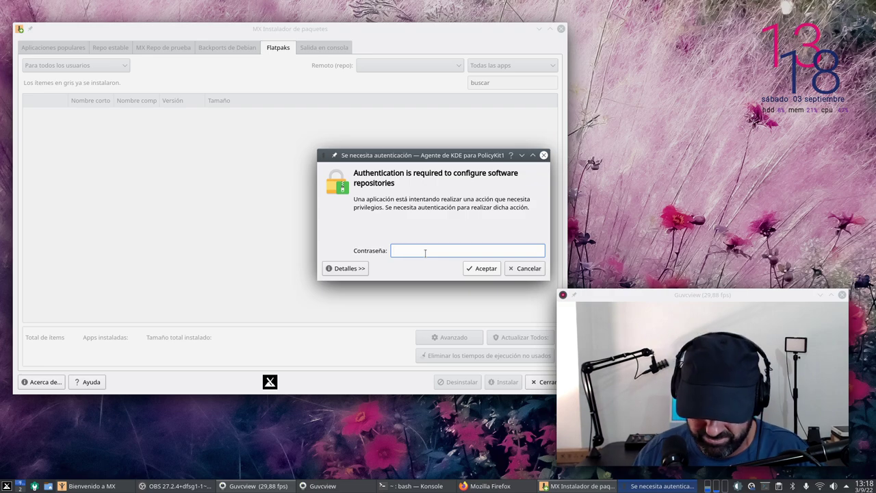
pyautogui.write('************')
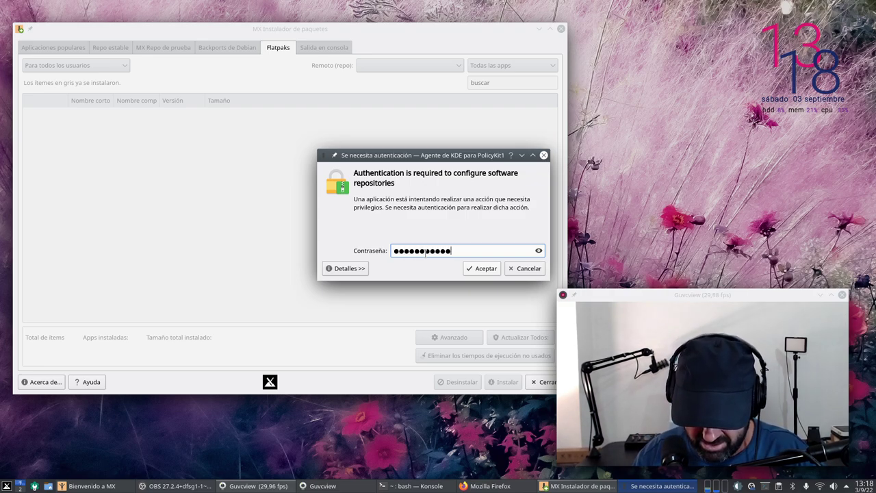
pyautogui.press('Return')
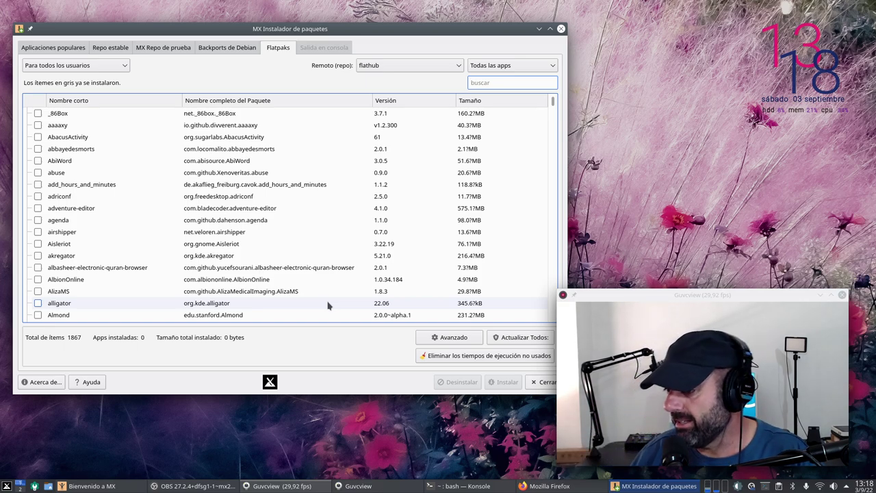
pyautogui.scroll(-3, 328, 301)
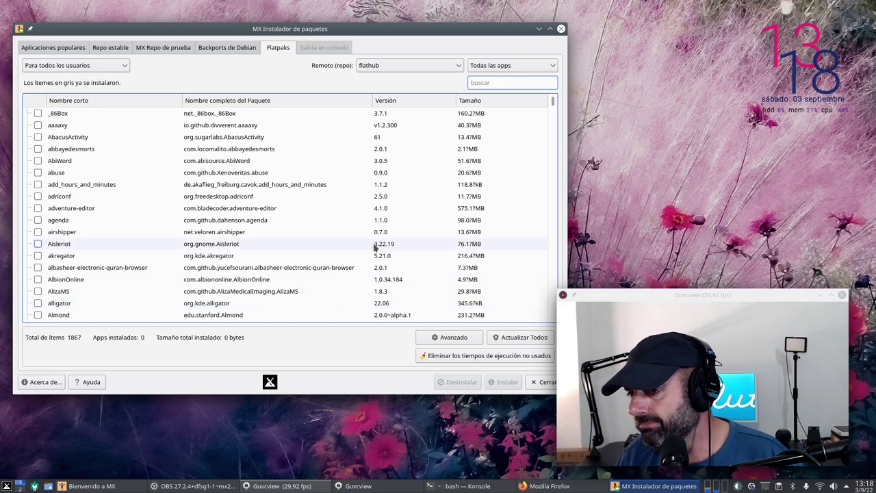
pyautogui.scroll(-1, 330, 266)
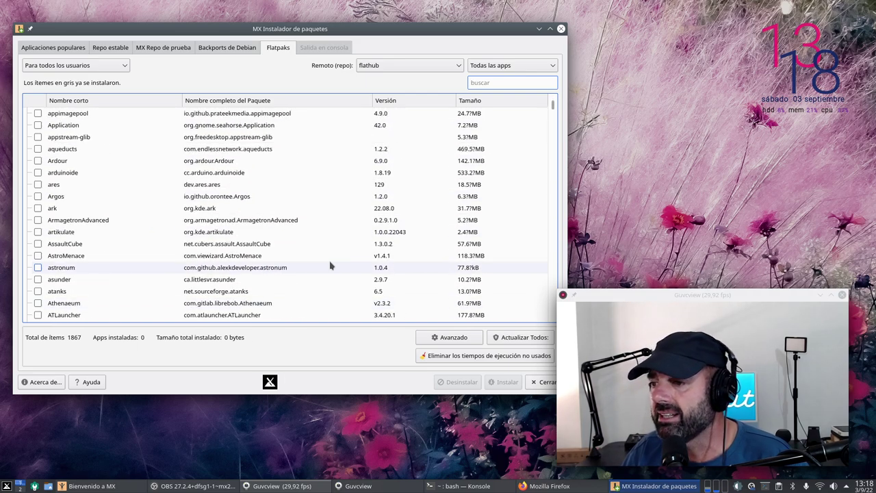
pyautogui.scroll(4, 330, 265)
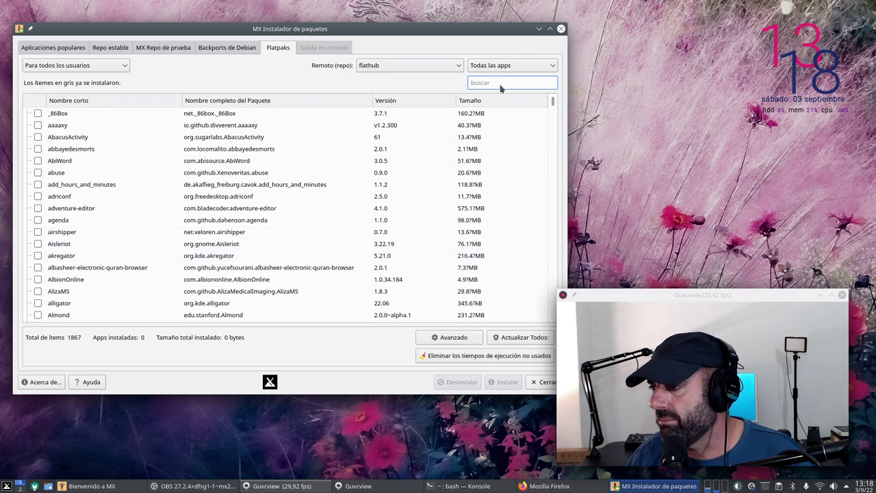
# Step: Search the Flatpaks for "qpw" and install qpwgraph from flathub, accepting the package selection and the completion notice
pyautogui.write('q')
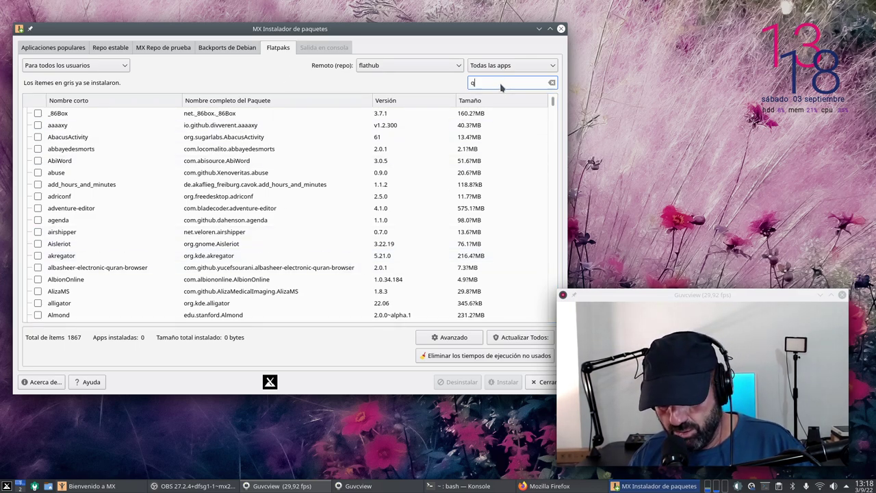
pyautogui.write('pw')
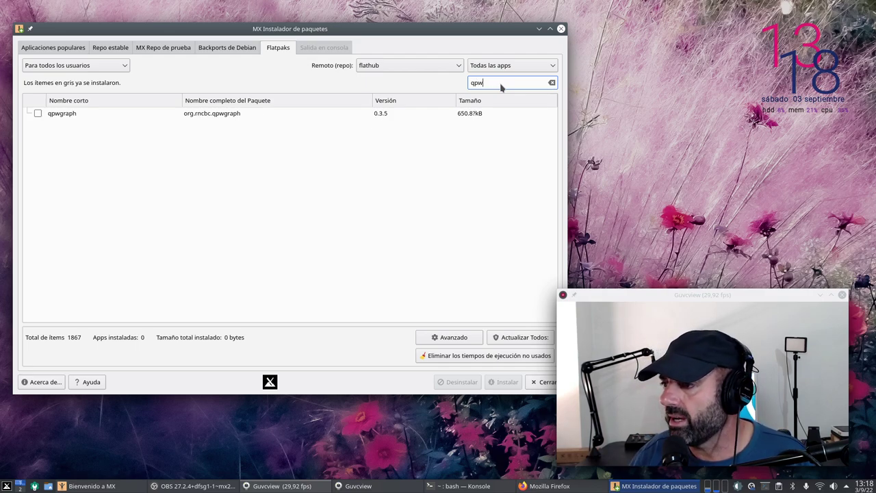
pyautogui.click(37, 113)
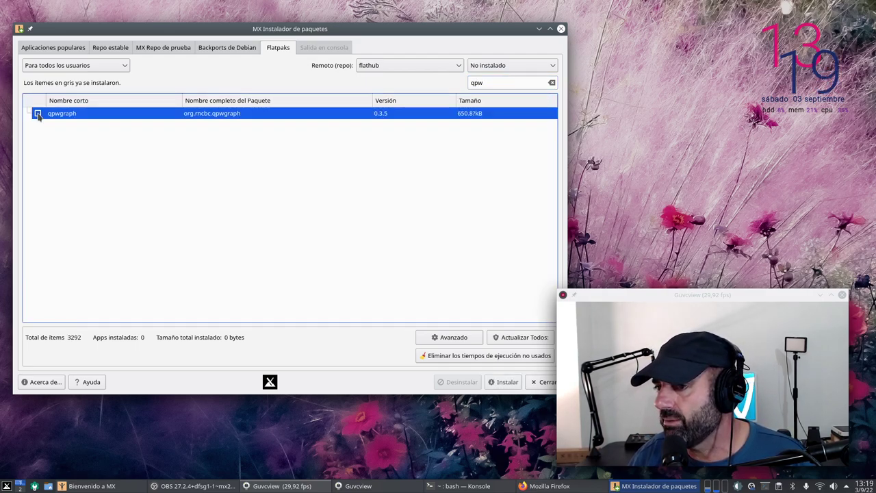
pyautogui.click(505, 383)
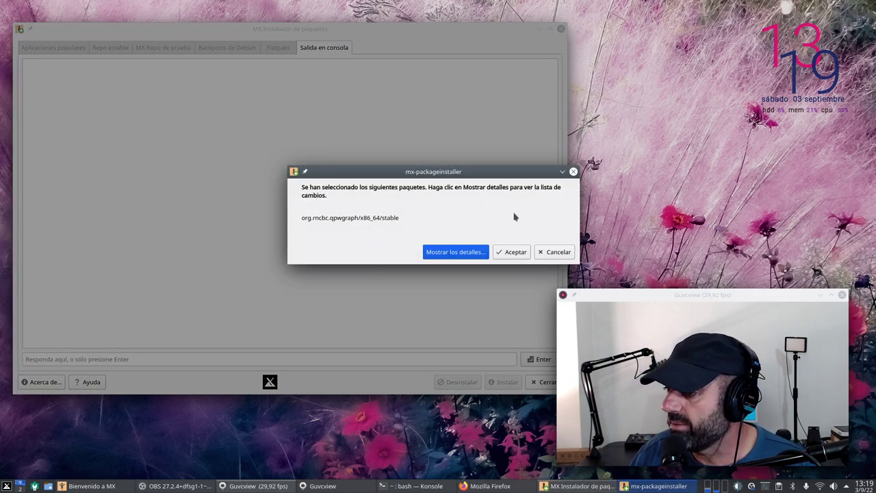
pyautogui.click(514, 255)
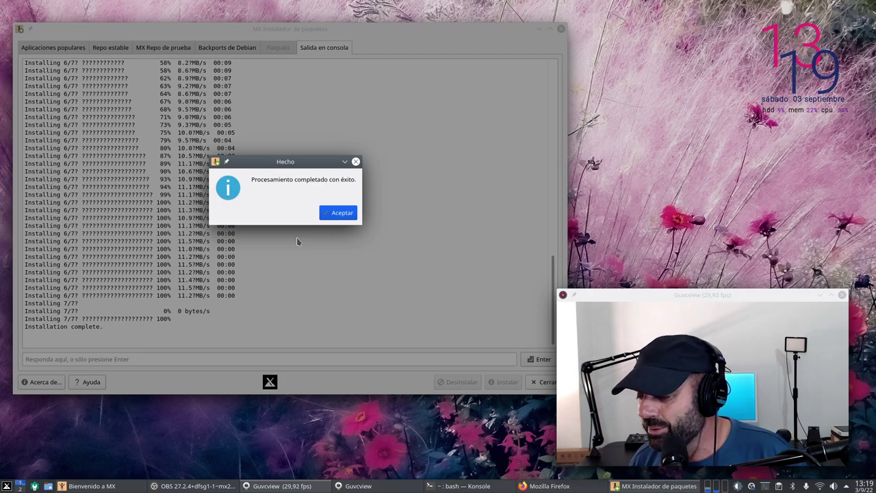
pyautogui.click(341, 213)
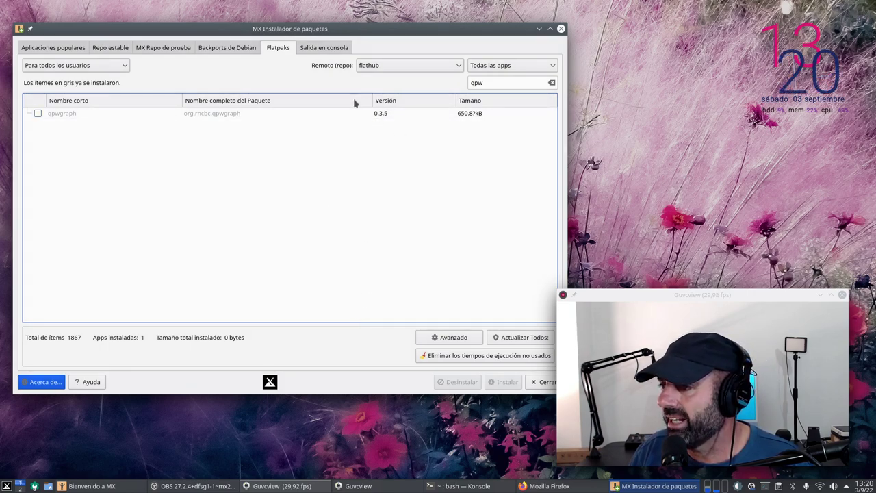
# Step: Search the application launcher for "qpw" and launch qpwgraph
pyautogui.click(6, 486)
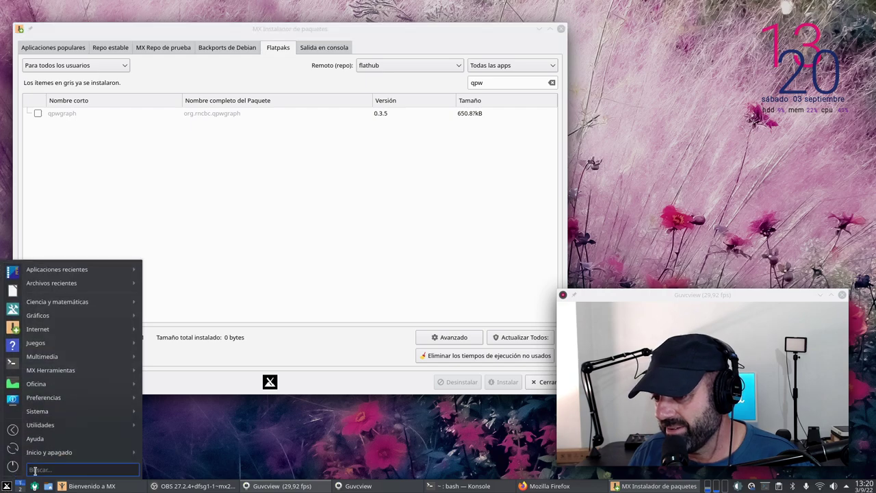
pyautogui.write('qpw')
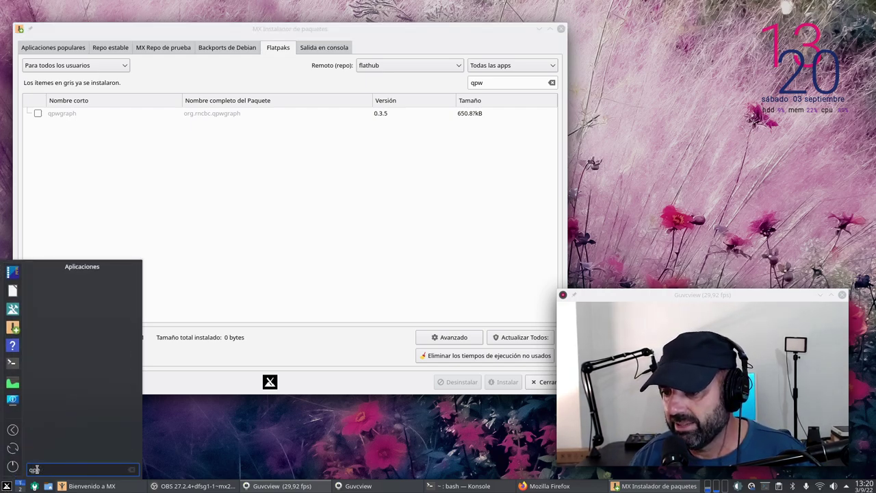
pyautogui.press('BackSpace')
pyautogui.write('e')
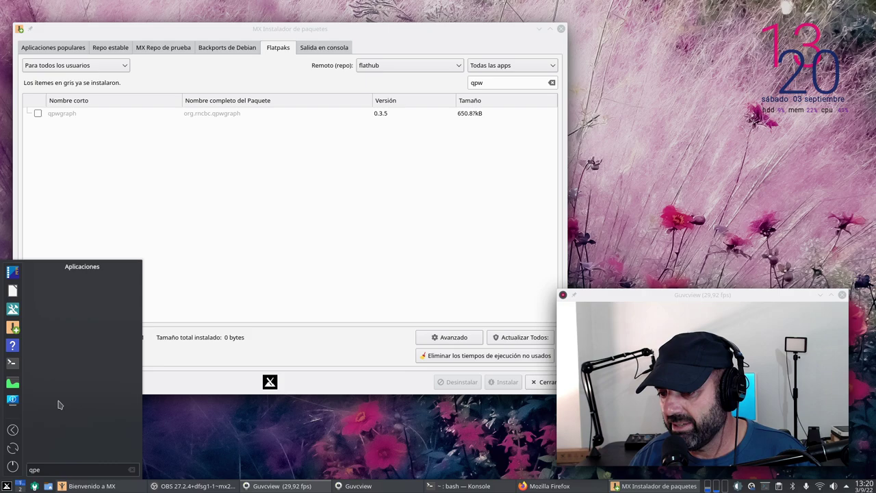
pyautogui.click(83, 470)
pyautogui.press('BackSpace')
pyautogui.press('BackSpace')
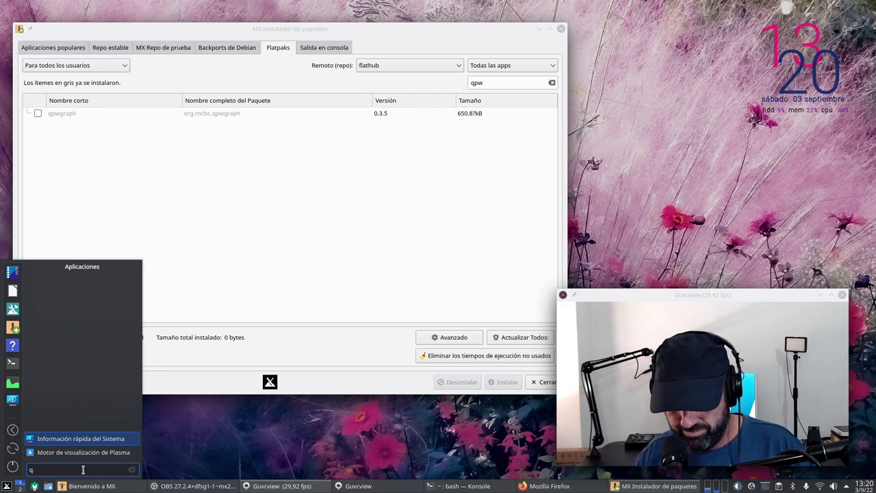
pyautogui.write('p')
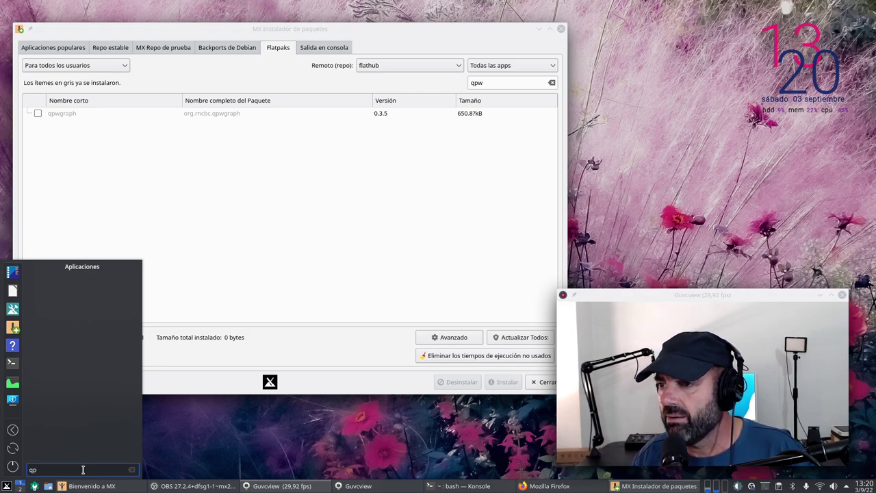
pyautogui.press('BackSpace')
pyautogui.press('BackSpace')
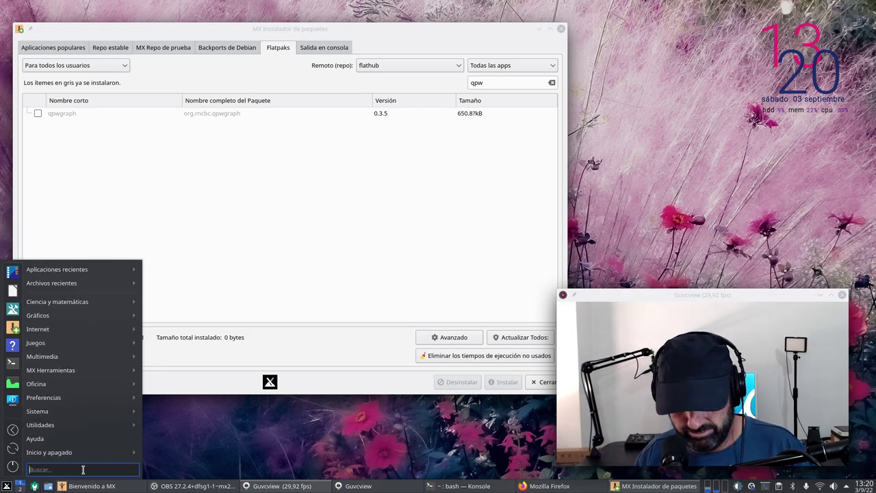
pyautogui.write('qpw')
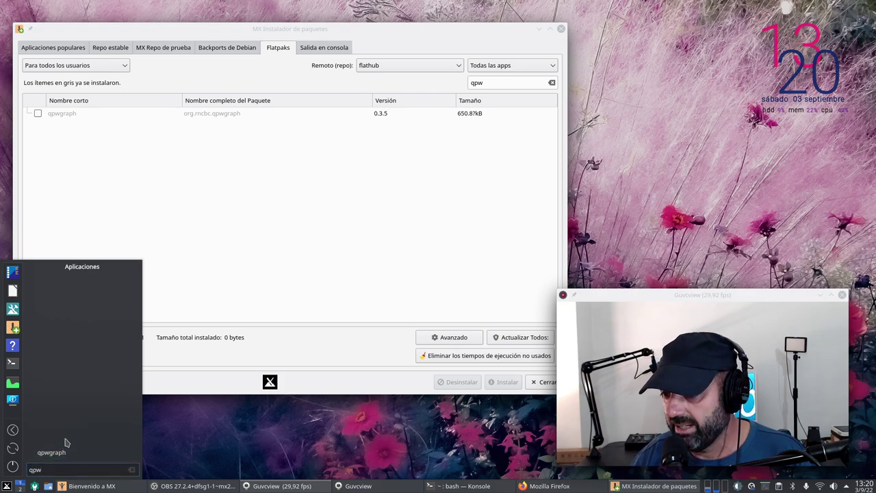
pyautogui.click(64, 452)
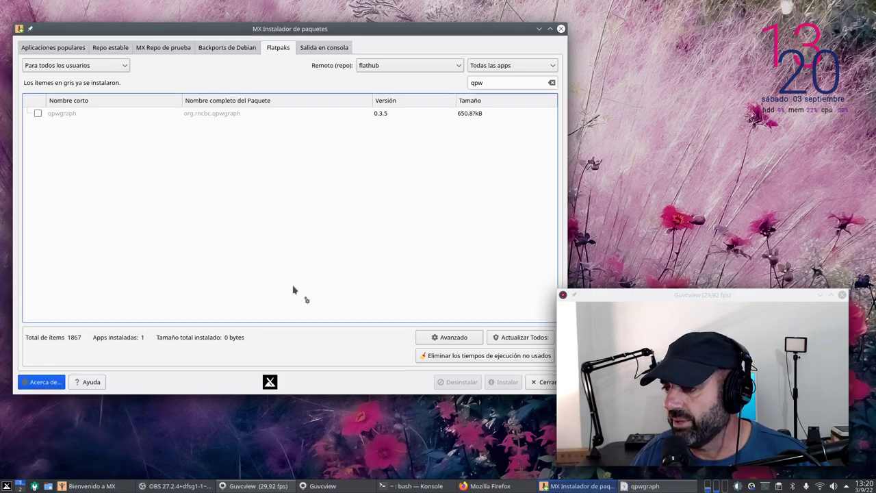
# Step: Examine the audio and MIDI graph in the maximised qpwgraph window and close the window
pyautogui.moveTo(773, 9); pyautogui.dragTo(414, 71)
pyautogui.click(493, 73)
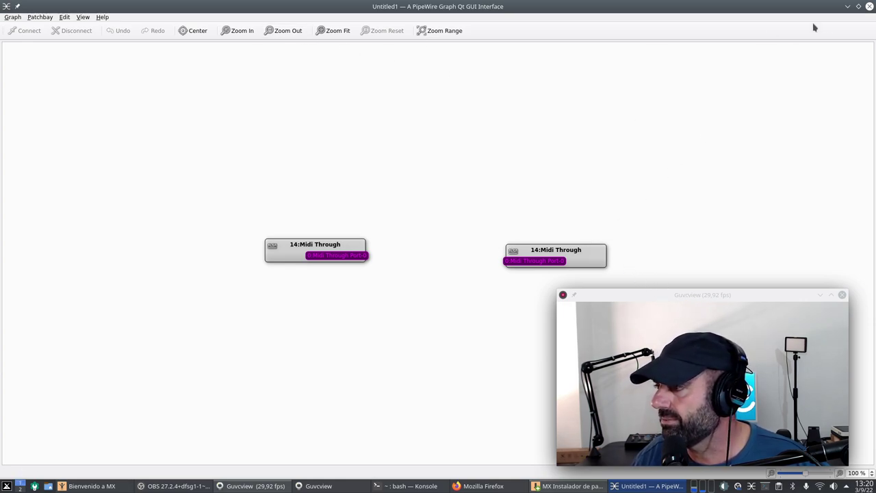
pyautogui.click(869, 6)
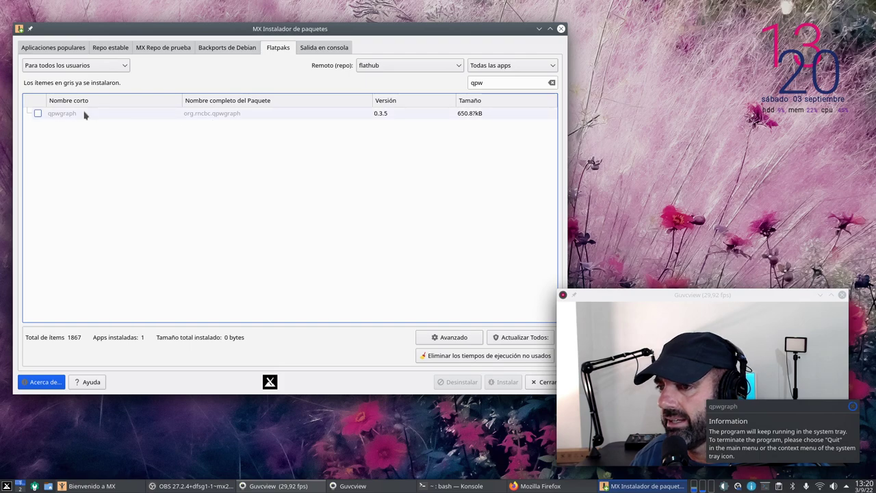
# Step: Filter the Flatpaks list to "Todos los instalados" and select qpwgraph
pyautogui.click(84, 114)
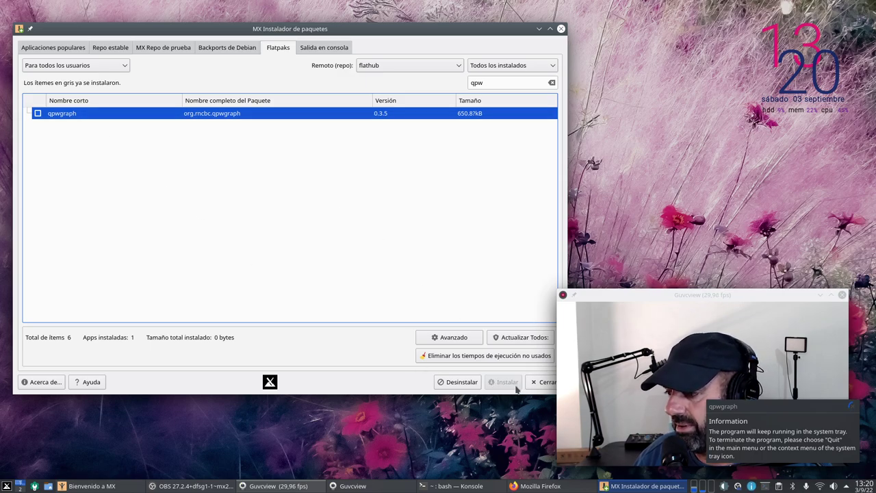
pyautogui.moveTo(481, 37); pyautogui.dragTo(391, 33)
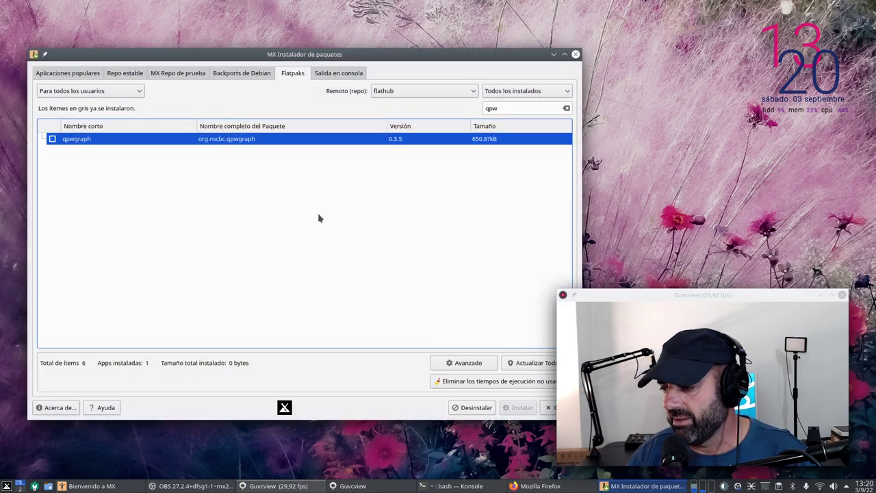
# Step: Examine the console output of the qpwgraph installation up to its beginning and close the package installer
pyautogui.click(339, 76)
pyautogui.scroll(15, 297, 239)
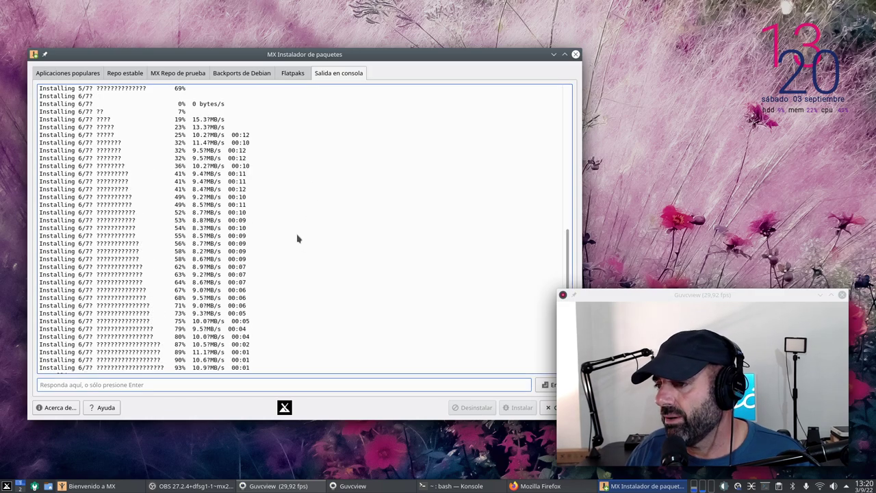
pyautogui.scroll(10, 297, 239)
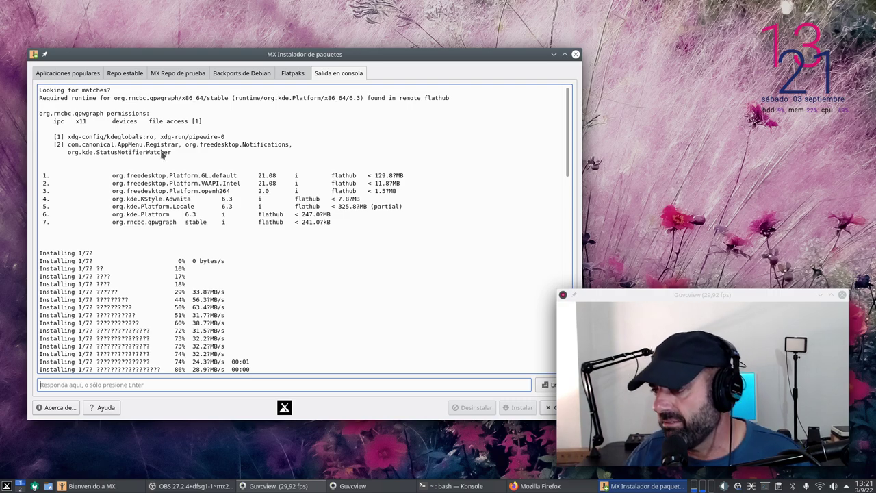
pyautogui.click(72, 73)
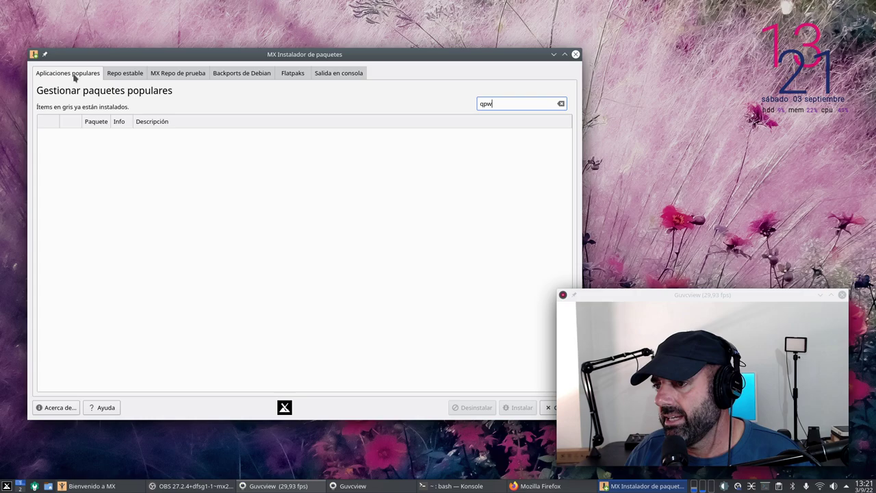
pyautogui.click(576, 54)
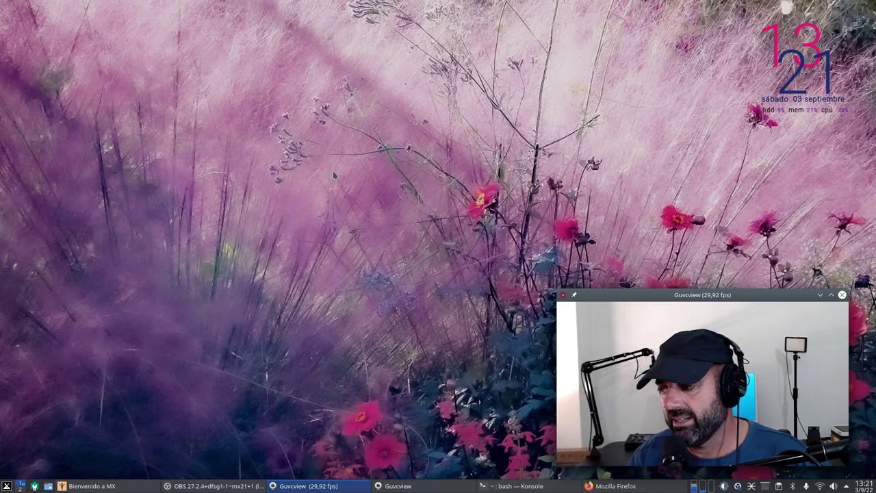
# Step: Browse the Ciencia y matemáticas and MX Herramientas categories in the application launcher
pyautogui.click(7, 486)
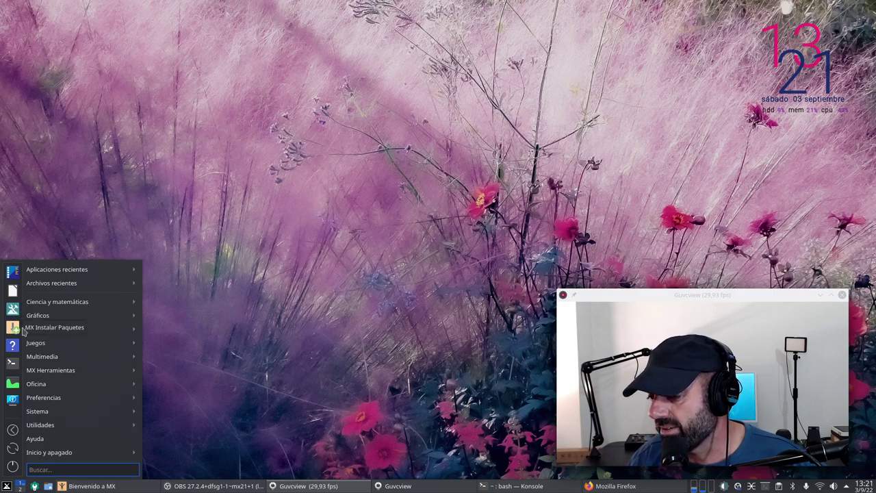
pyautogui.click(228, 357)
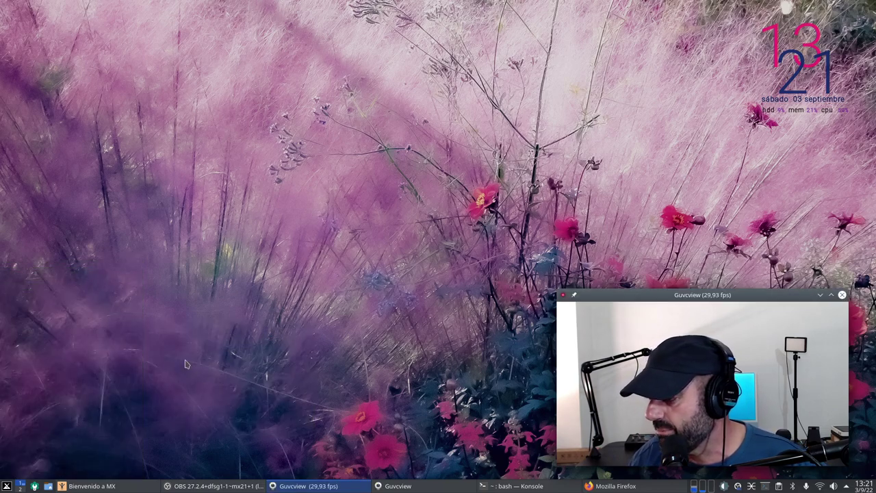
pyautogui.click(6, 486)
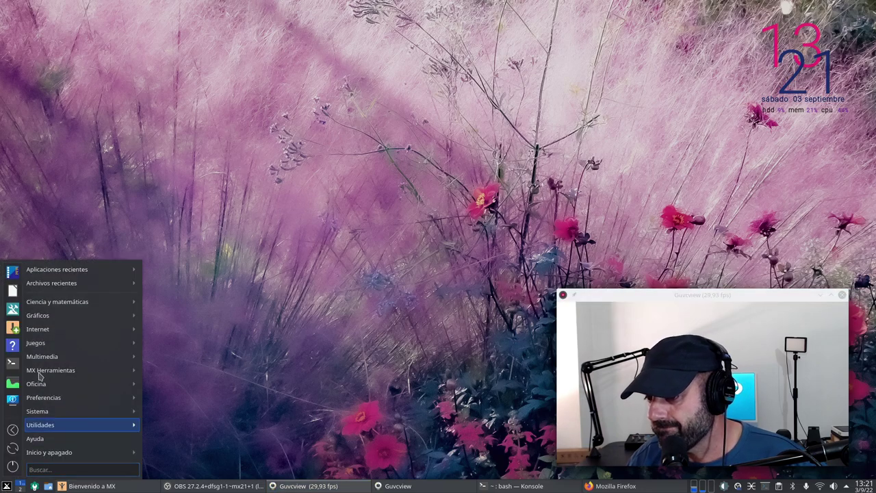
pyautogui.moveTo(75, 307)
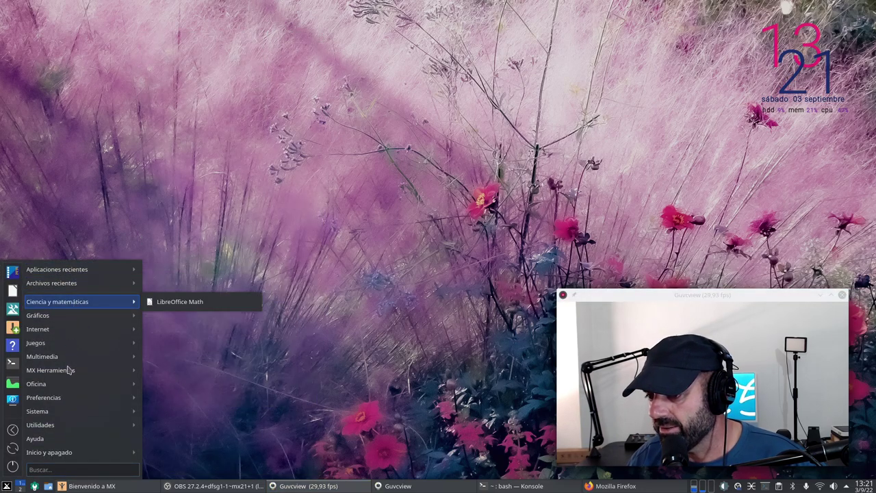
pyautogui.moveTo(70, 369)
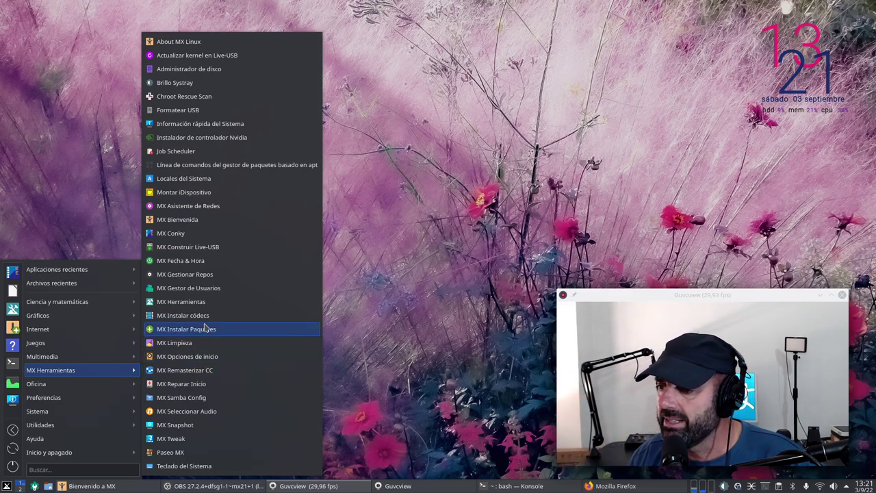
# Step: Start the package installer and cancel its authentication, and open the MX Herramientas overview and close it again
pyautogui.click(13, 331)
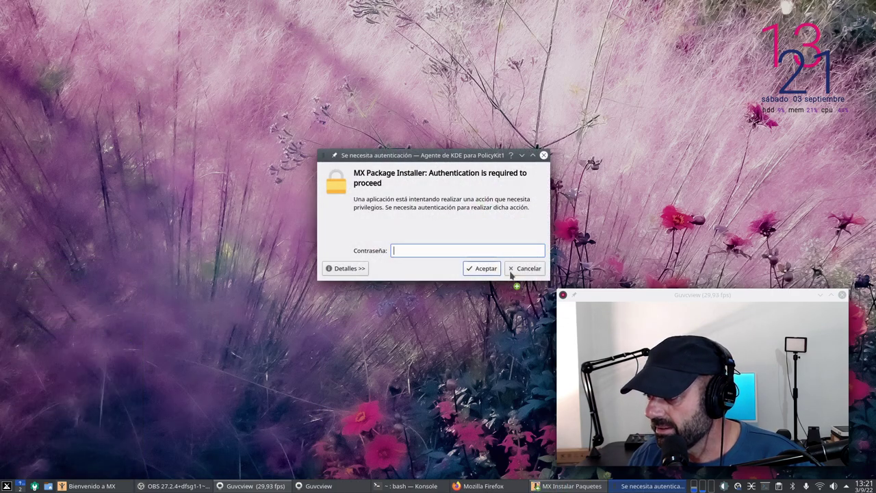
pyautogui.click(522, 268)
pyautogui.click(7, 486)
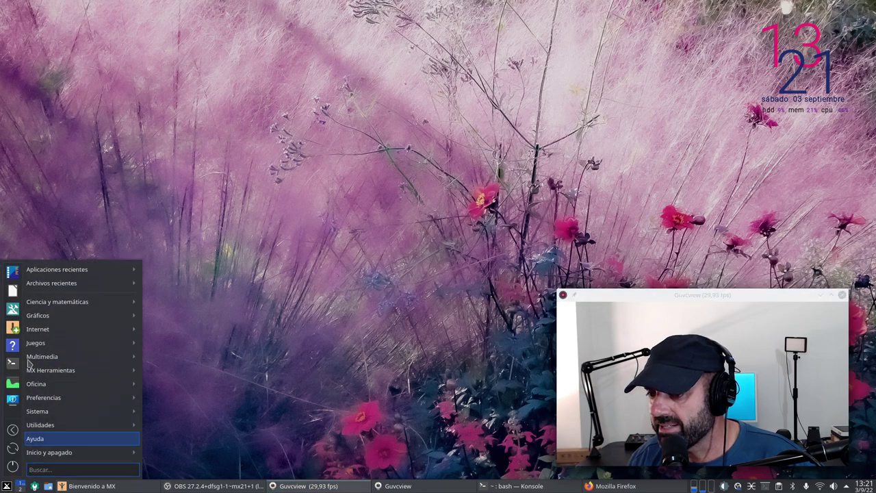
pyautogui.click(19, 315)
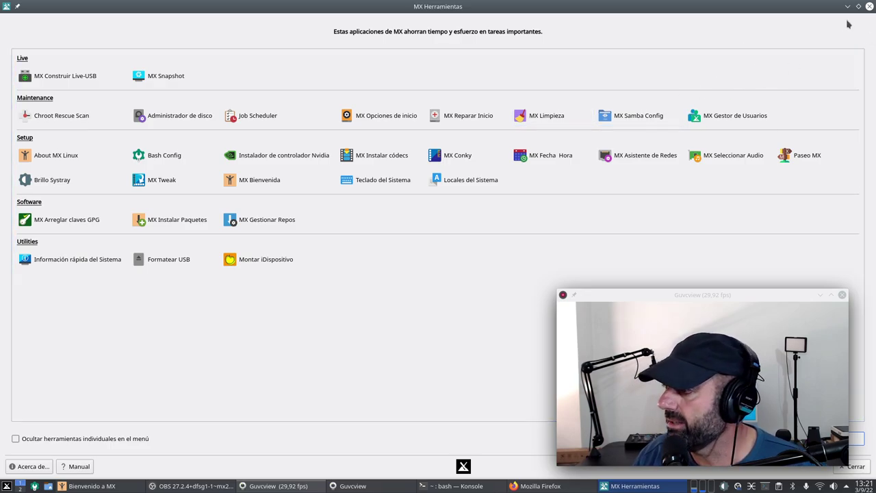
pyautogui.click(869, 6)
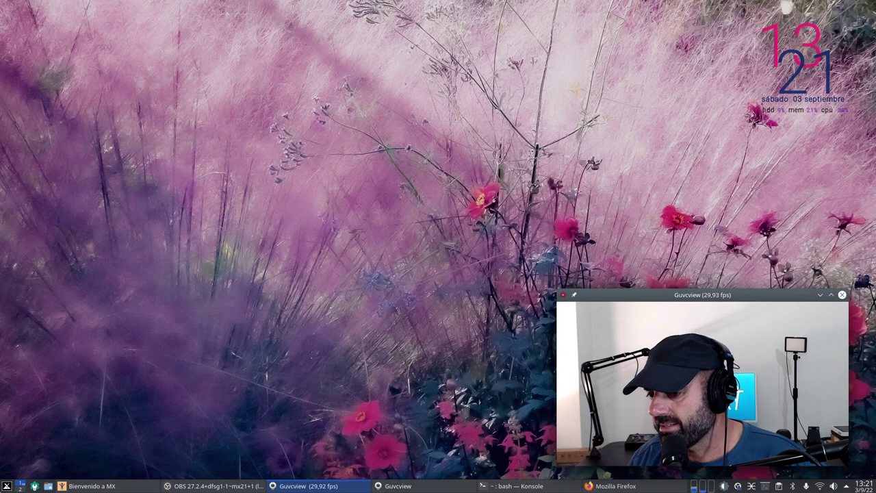
# Step: Review the applications in the Utilidades, Preferencias and Multimedia categories of the launcher and close it
pyautogui.click(7, 485)
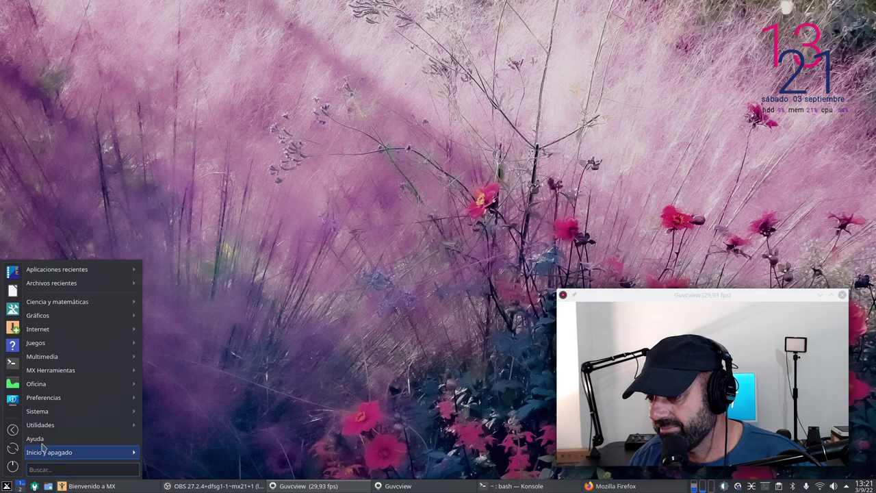
pyautogui.moveTo(42, 430)
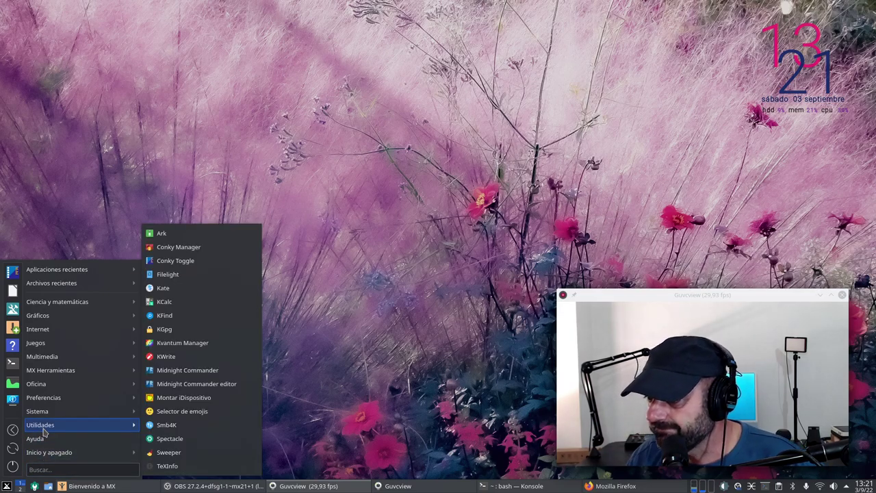
pyautogui.moveTo(55, 413)
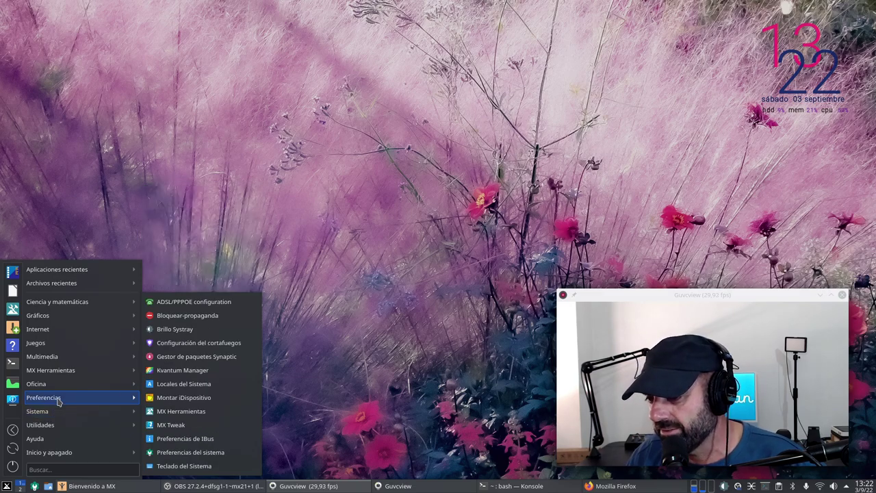
pyautogui.moveTo(59, 384)
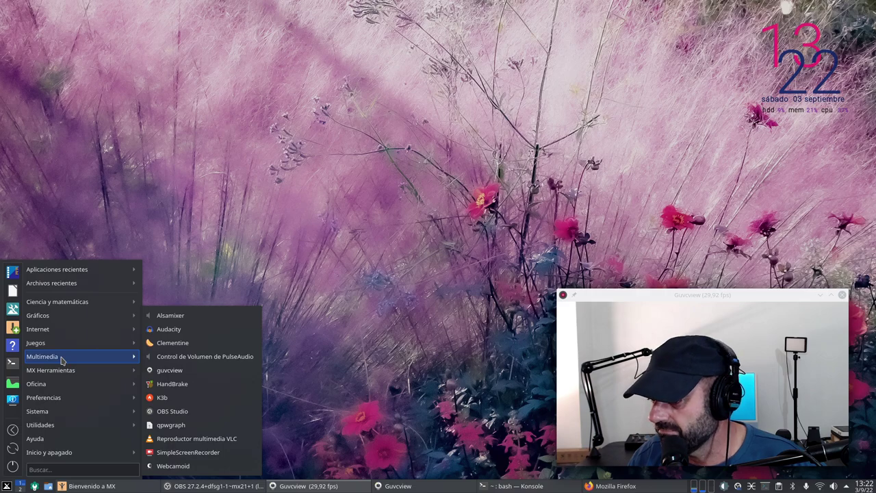
pyautogui.press('Escape')
pyautogui.press('Escape')
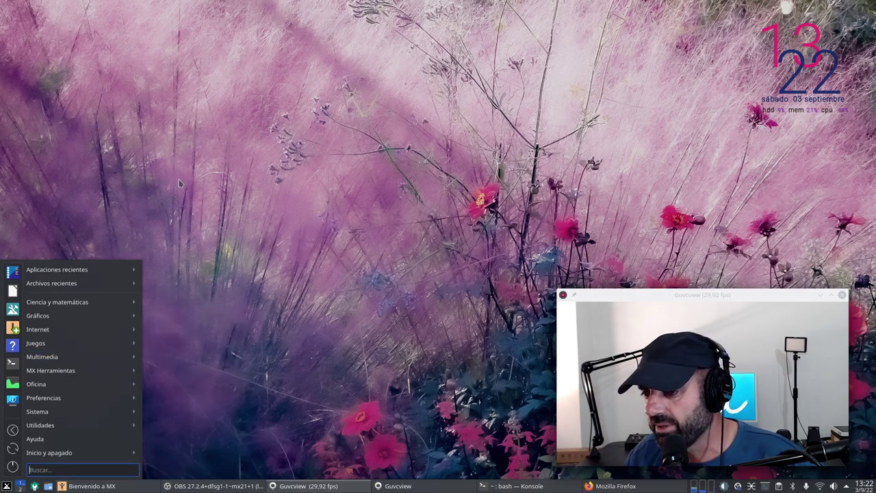
# Step: Switch to the Konsole terminal, maximize it and try to install btop with "sudo apt install btop", entering the account password
pyautogui.click(526, 487)
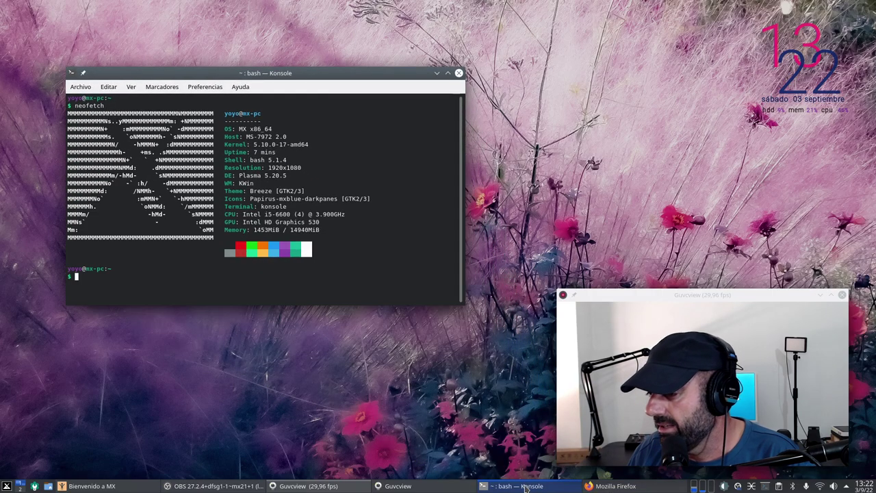
pyautogui.doubleClick(338, 75)
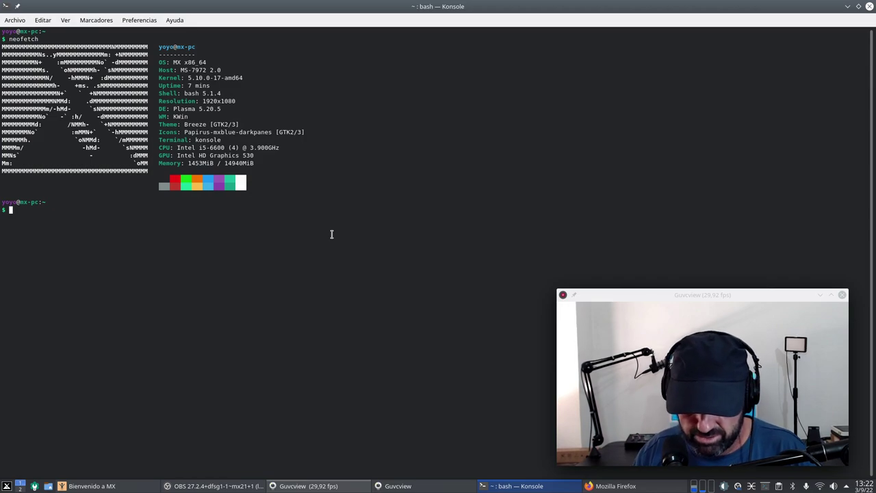
pyautogui.write('sudo apt')
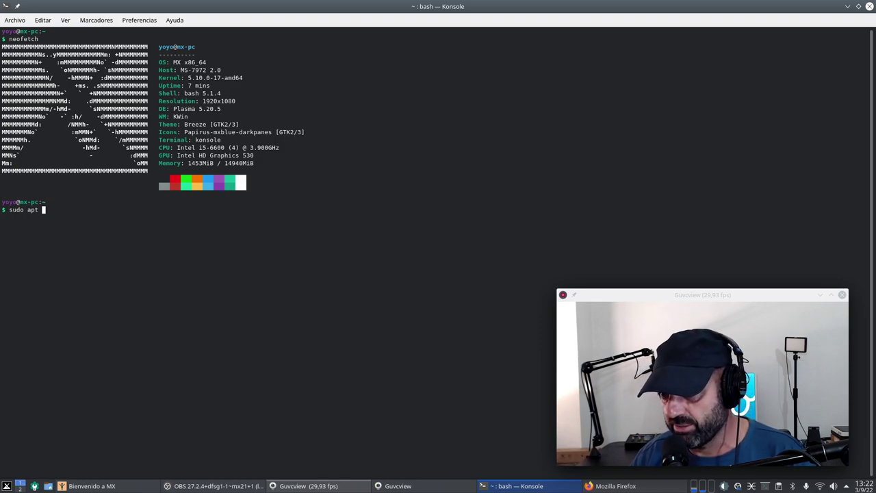
pyautogui.write('insta')
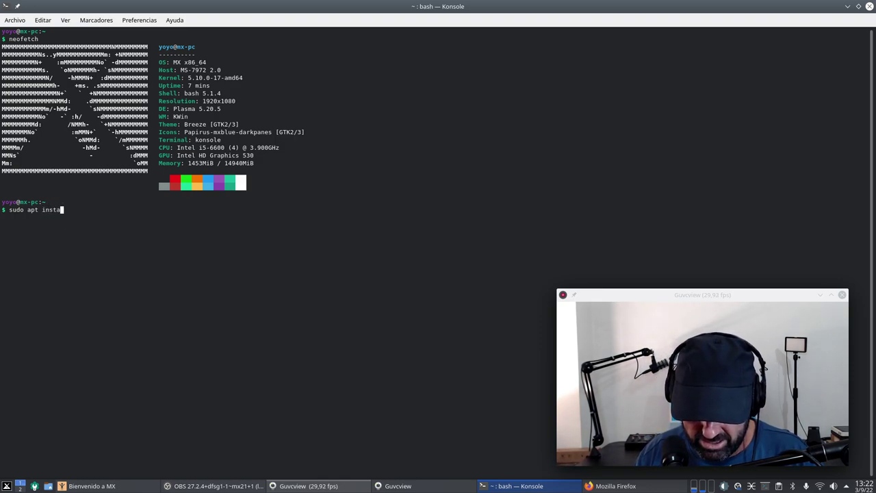
pyautogui.write('l')
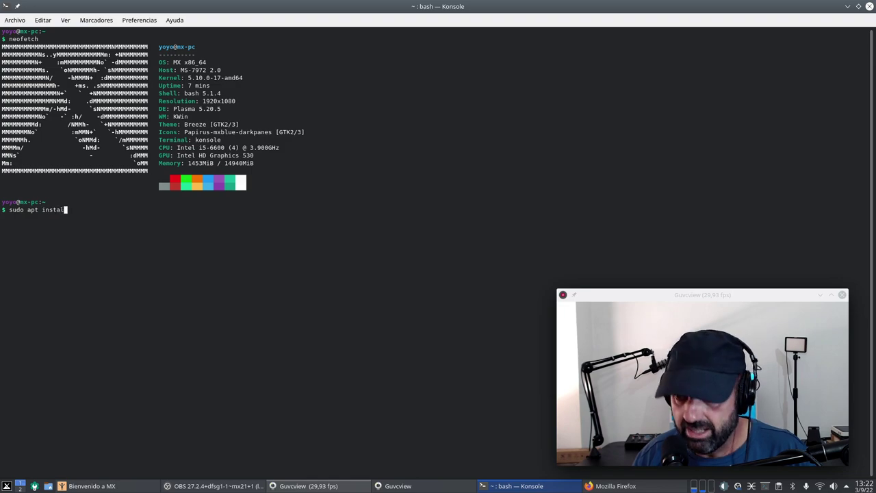
pyautogui.write('l ')
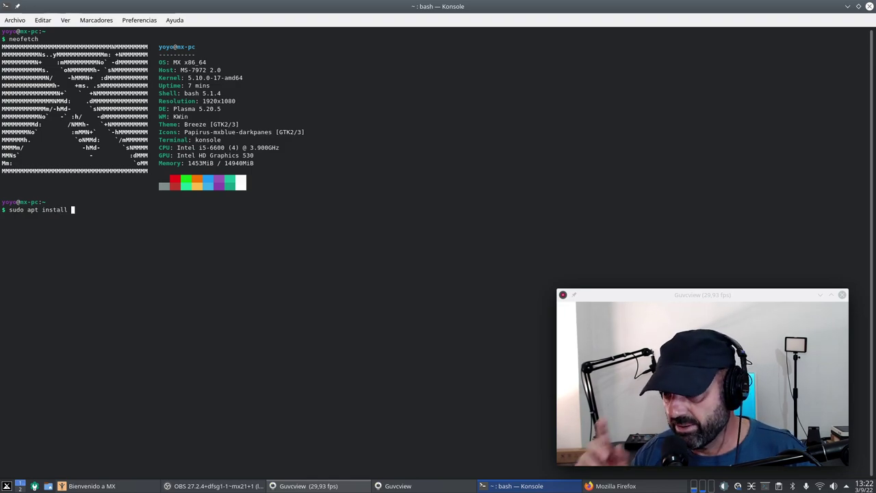
pyautogui.write('btop')
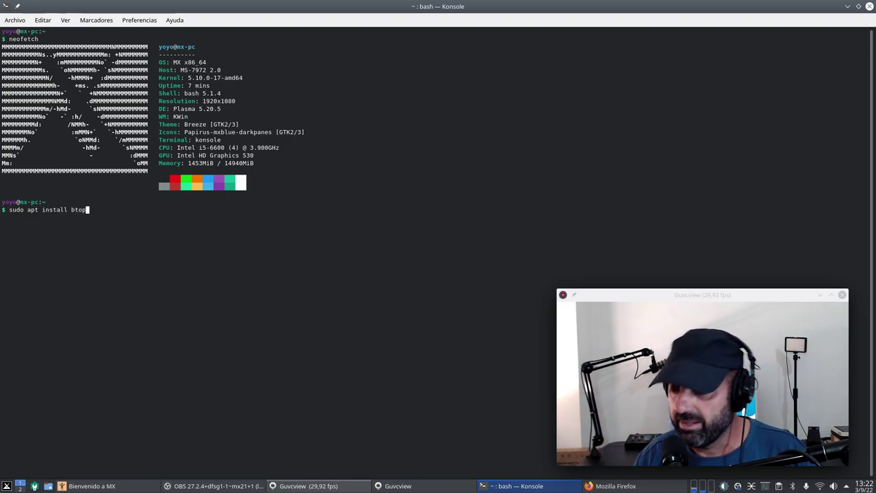
pyautogui.press('Return')
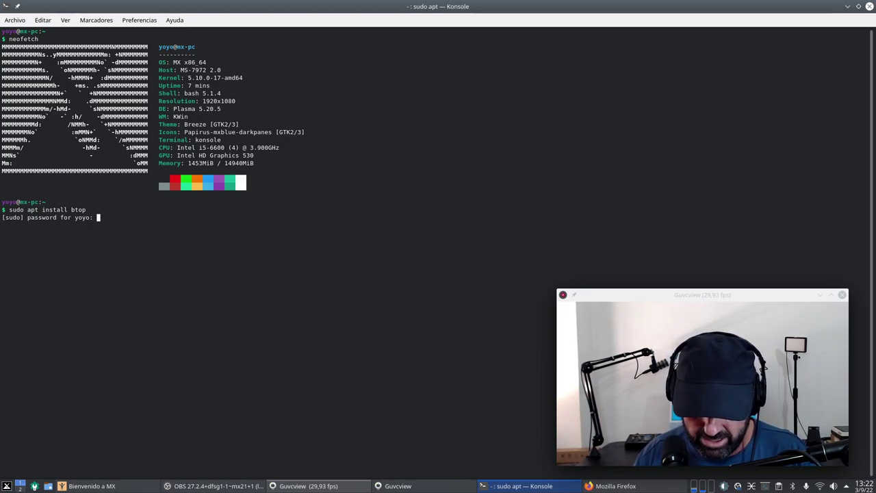
pyautogui.press('Return')
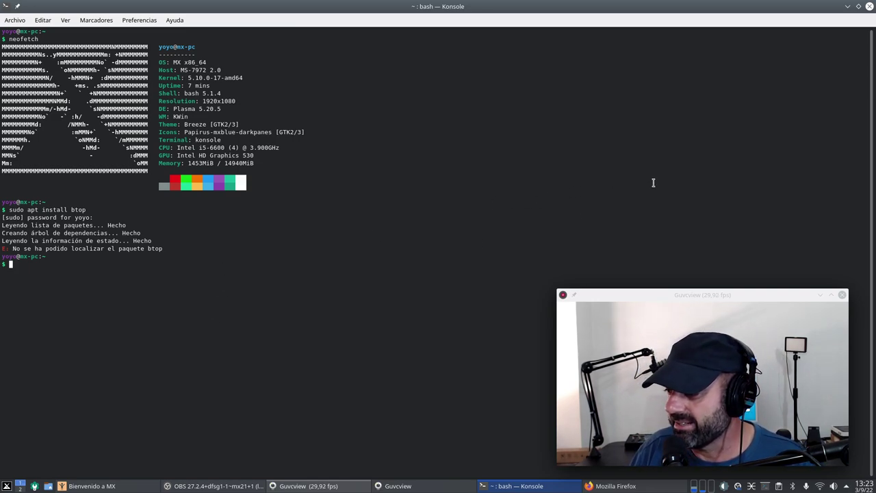
# Step: Run htop in the terminal to view the running processes and minimize the terminal window
pyautogui.write('htop')
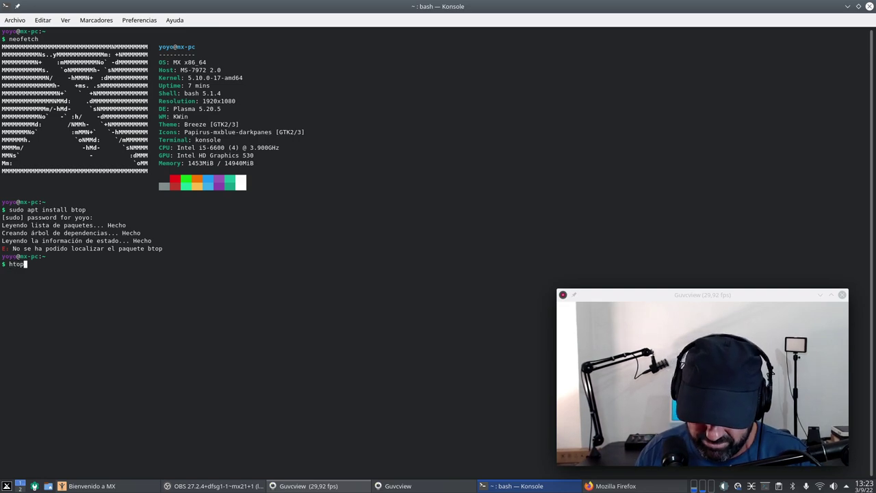
pyautogui.press('Return')
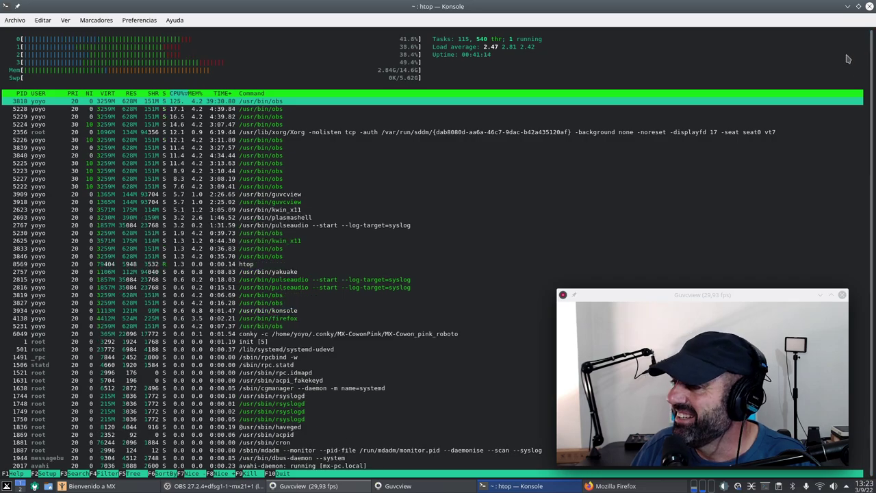
pyautogui.click(846, 8)
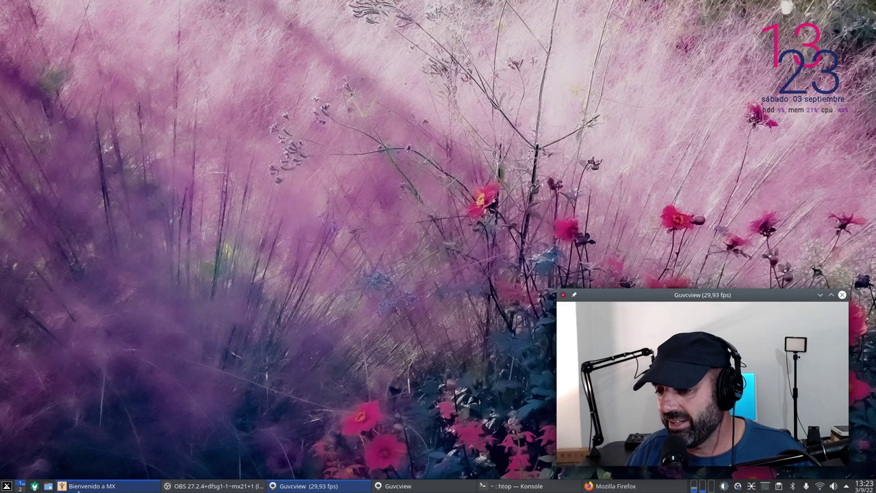
# Step: Open Preferencias del sistema as a slightly enlarged, unmaximized window and move the webcam window beside it so they do not overlap
pyautogui.click(34, 486)
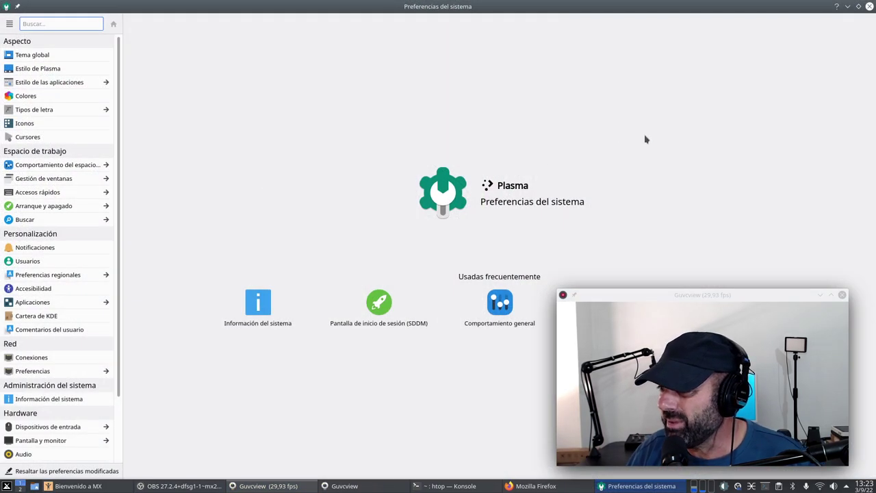
pyautogui.click(857, 7)
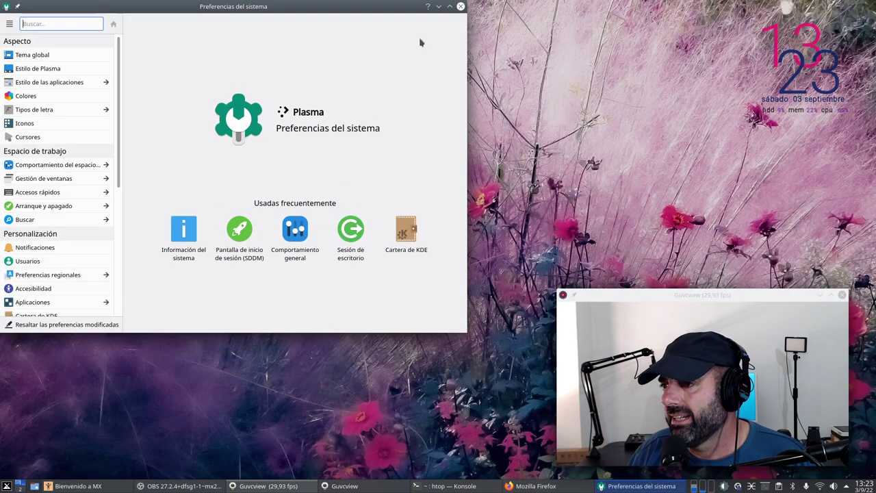
pyautogui.moveTo(288, 7); pyautogui.dragTo(377, 39)
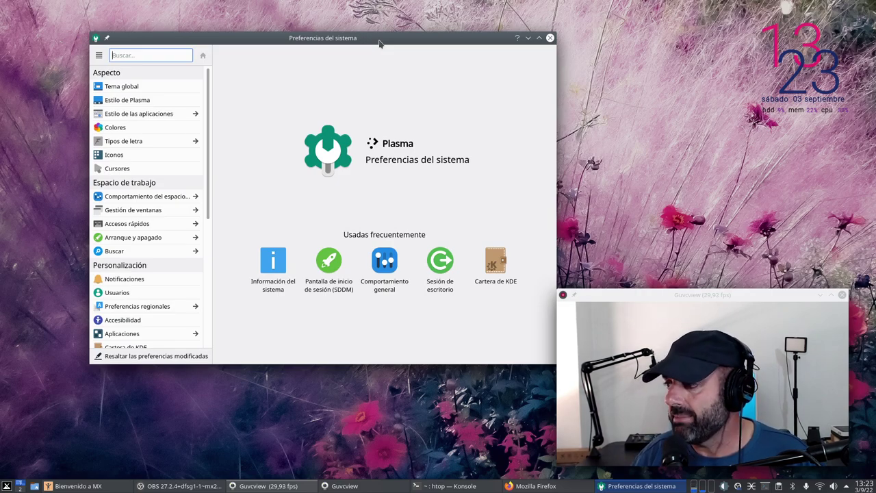
pyautogui.moveTo(648, 297); pyautogui.dragTo(672, 50)
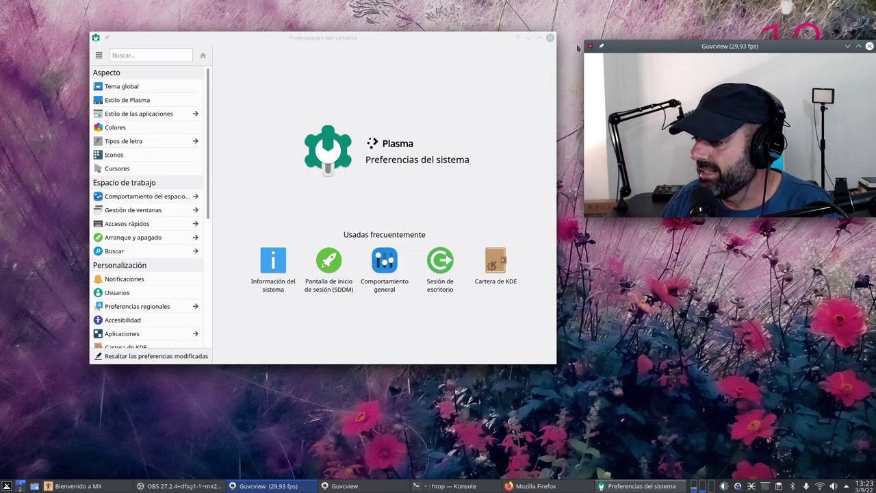
pyautogui.moveTo(556, 364); pyautogui.dragTo(583, 400)
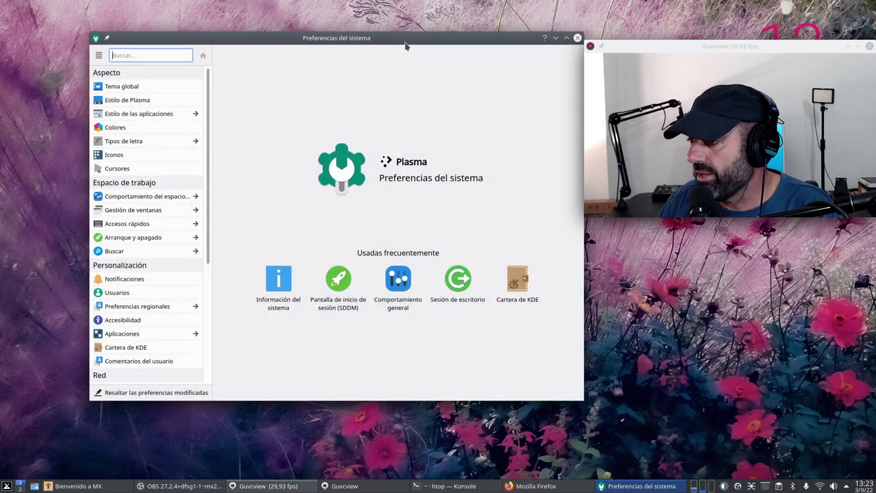
pyautogui.moveTo(333, 261); pyautogui.dragTo(277, 238)
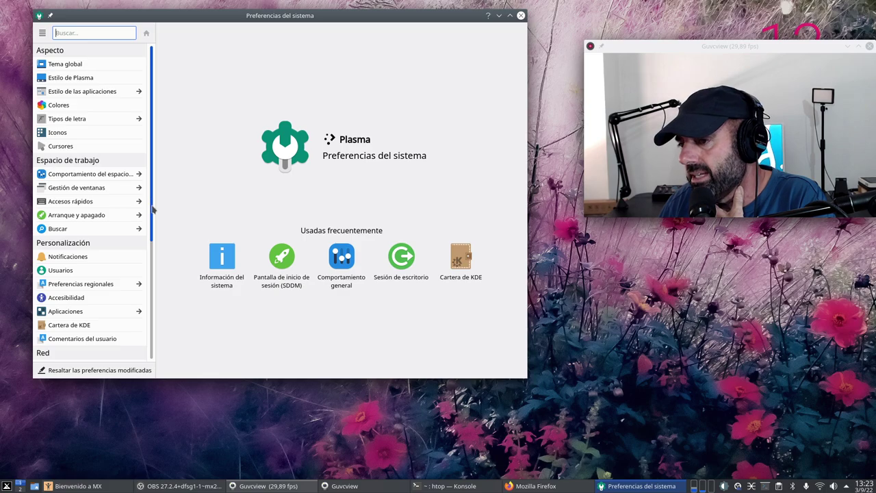
pyautogui.moveTo(153, 210); pyautogui.dragTo(185, 94)
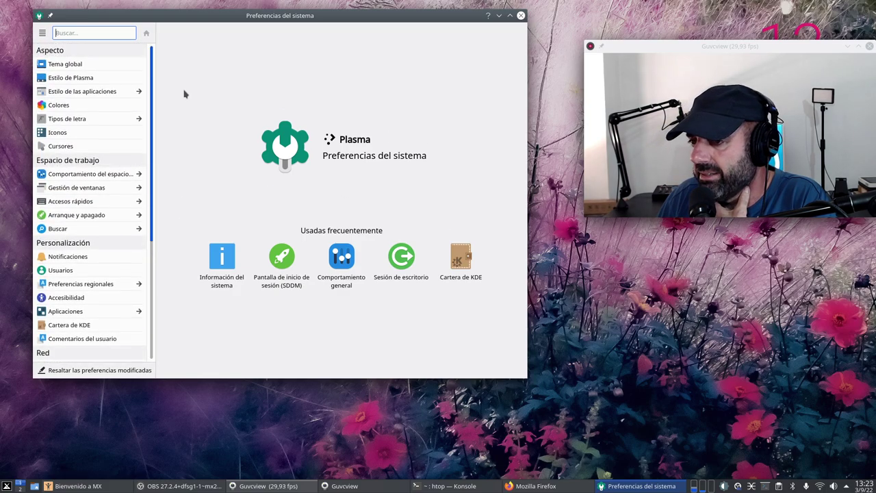
# Step: Check htop once more, and review the Información del sistema page in Preferencias del sistema before minimizing it
pyautogui.click(457, 487)
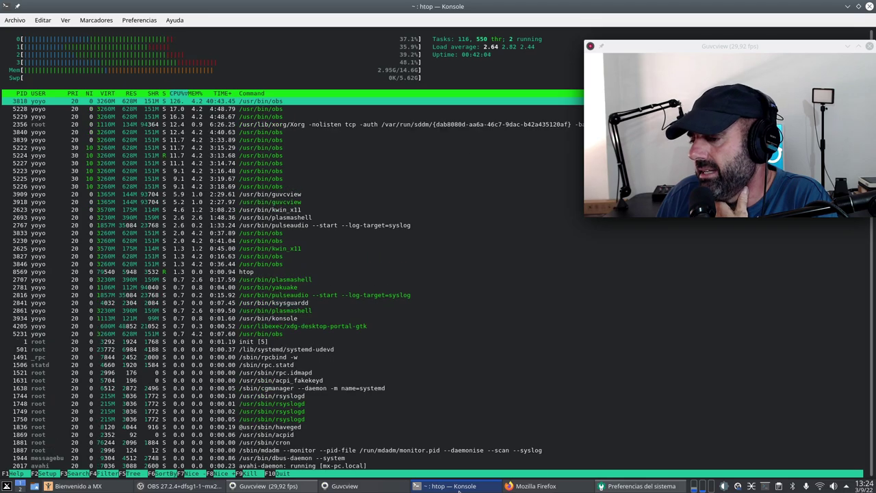
pyautogui.click(459, 488)
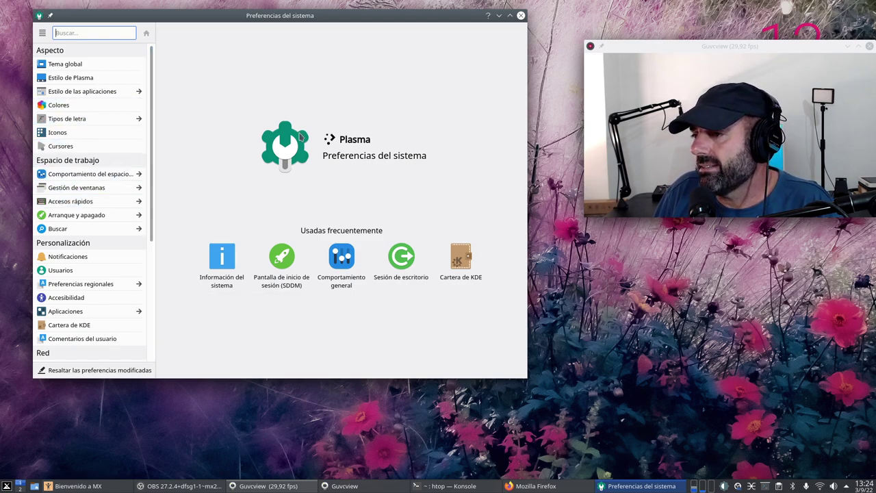
pyautogui.scroll(-3, 102, 260)
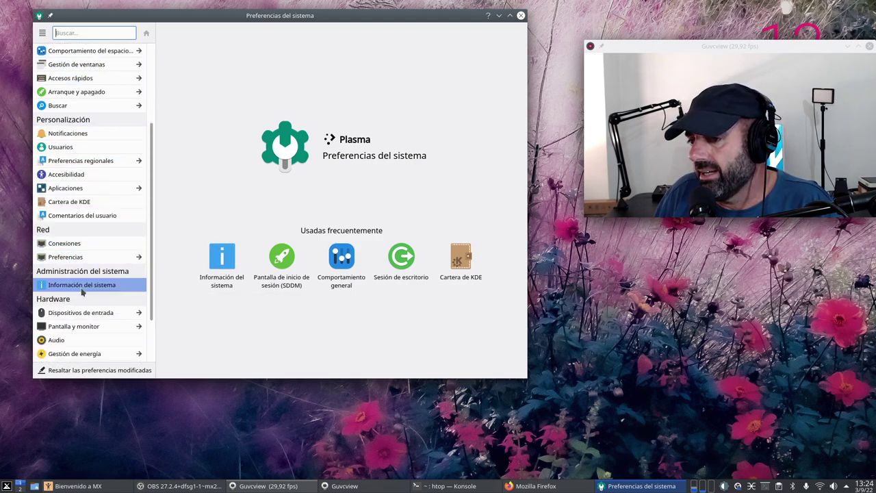
pyautogui.click(82, 284)
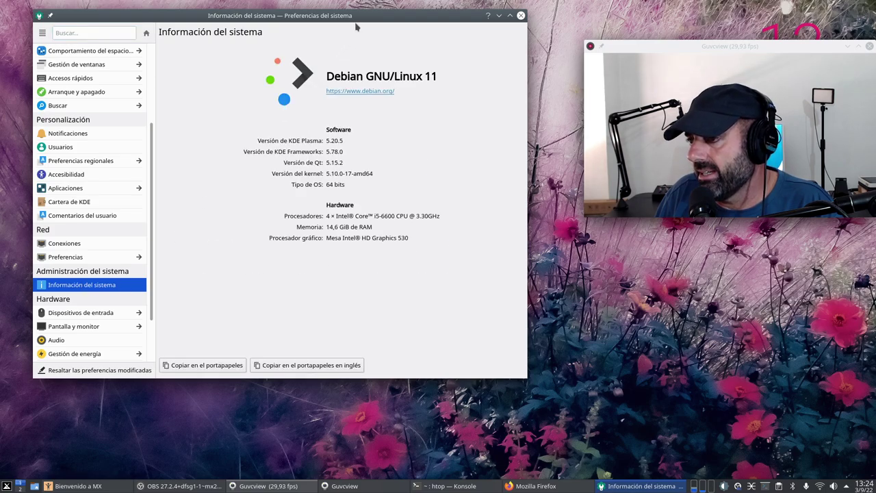
pyautogui.moveTo(357, 22); pyautogui.dragTo(376, 46)
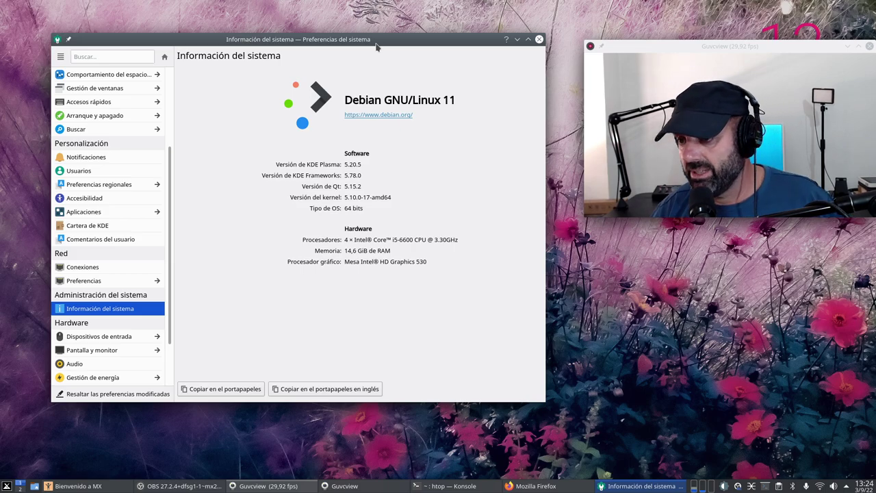
pyautogui.moveTo(309, 40); pyautogui.dragTo(295, 34)
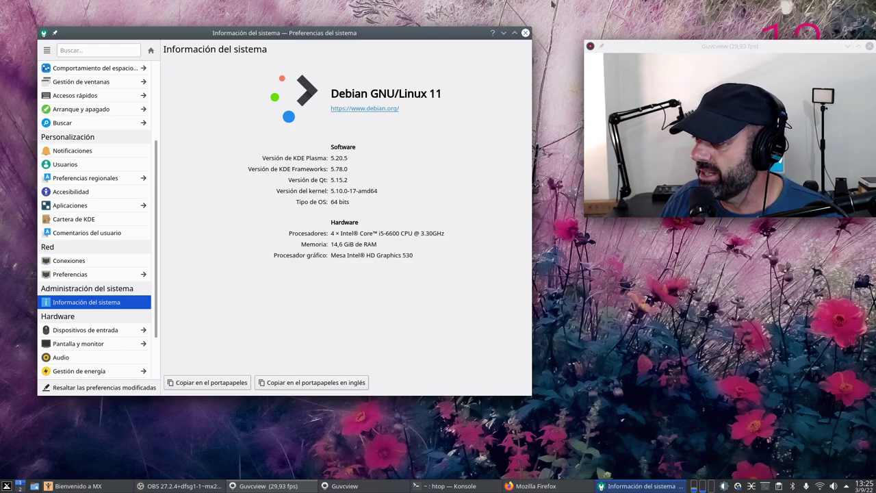
pyautogui.click(504, 33)
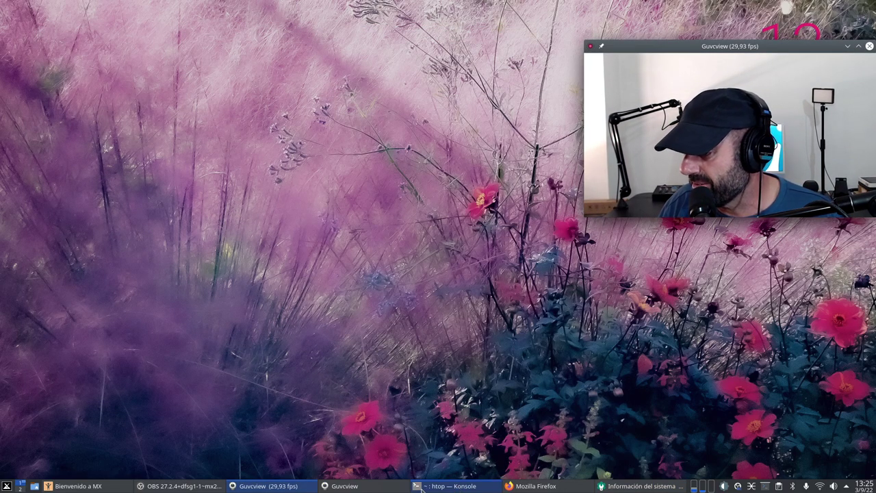
# Step: Look over the open windows and switch to the OBS Studio recording window
pyautogui.moveTo(385, 488)
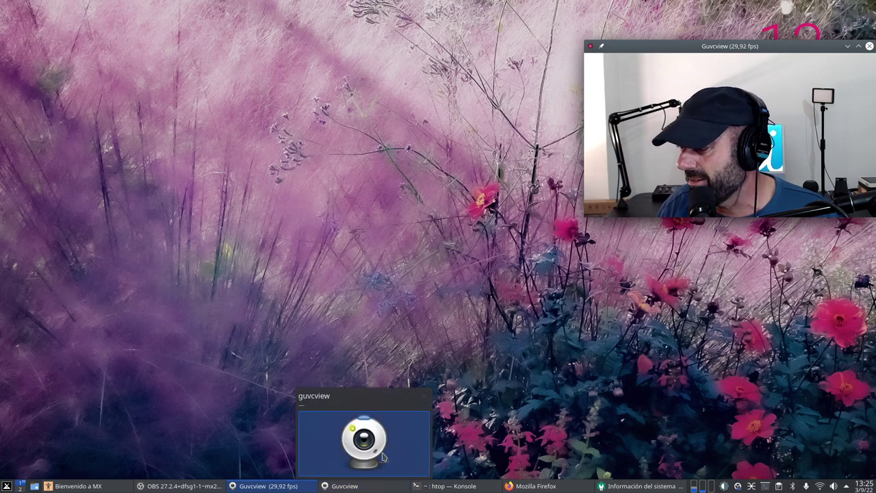
pyautogui.moveTo(636, 490)
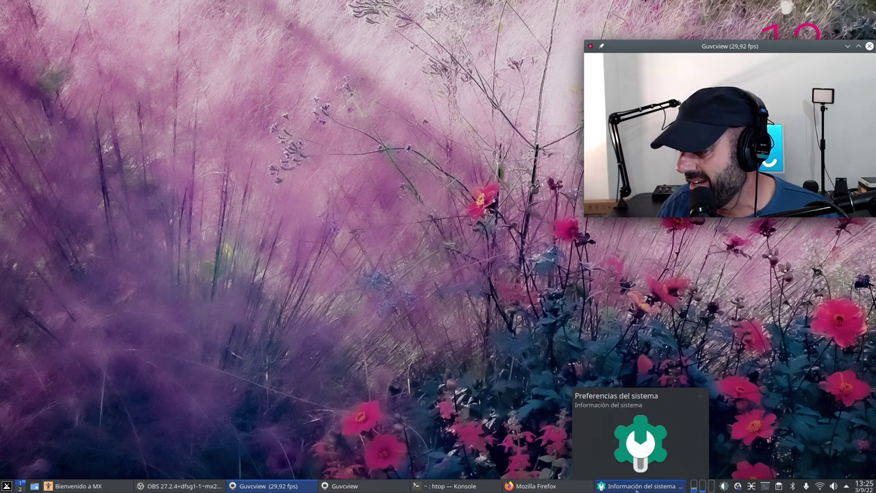
pyautogui.moveTo(199, 487)
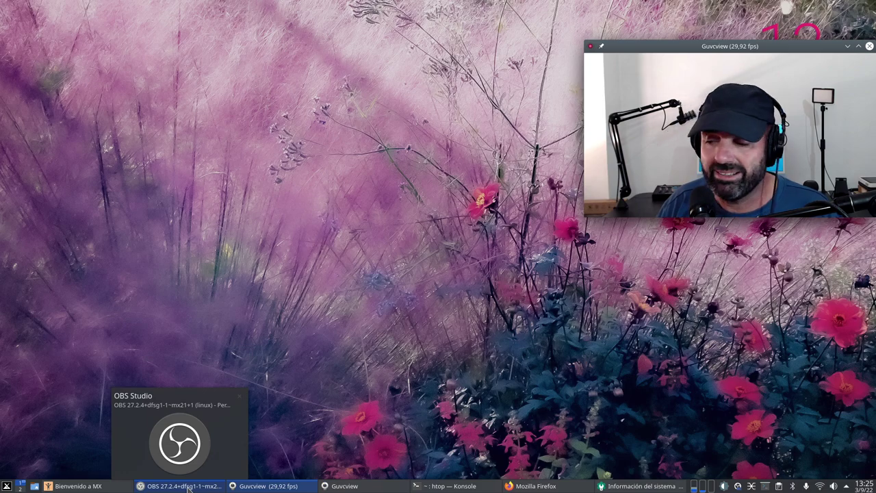
pyautogui.click(187, 487)
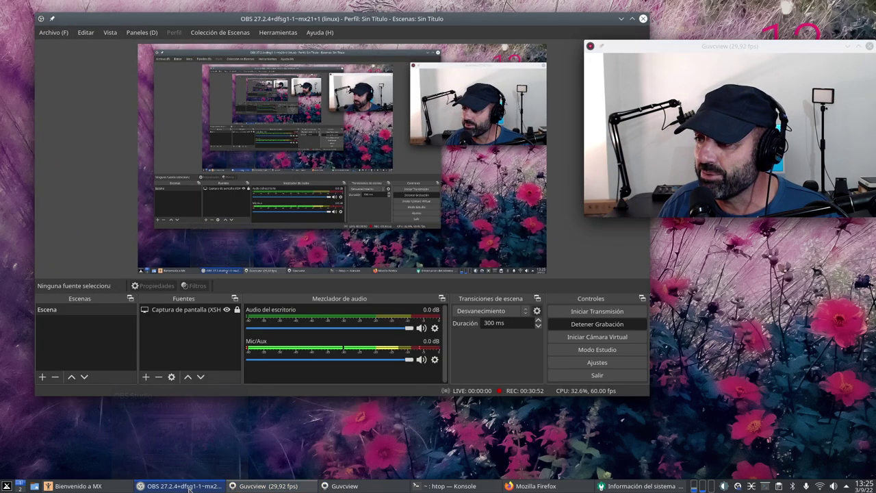